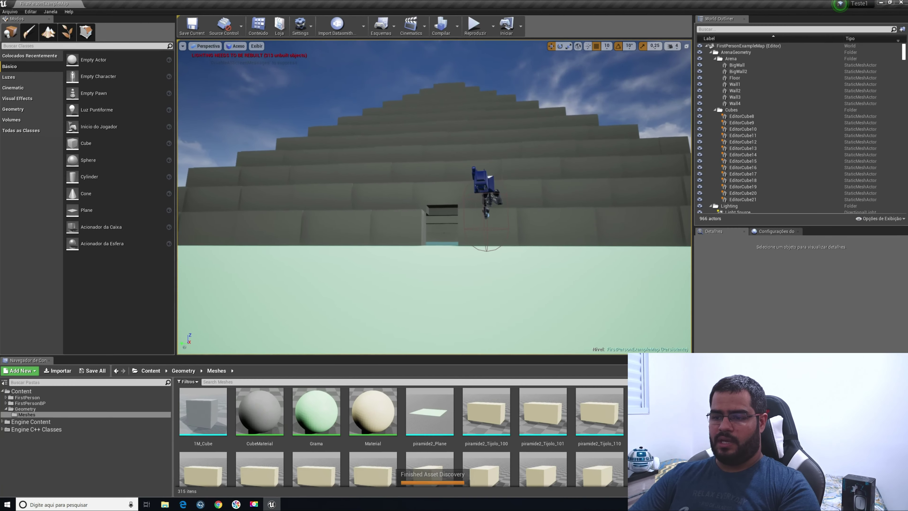
# Turn on the collision display in the level viewport, looking toward the pyramid's ground plane and the arena
pyautogui.moveTo(529, 277); pyautogui.dragTo(533, 277, button='right')
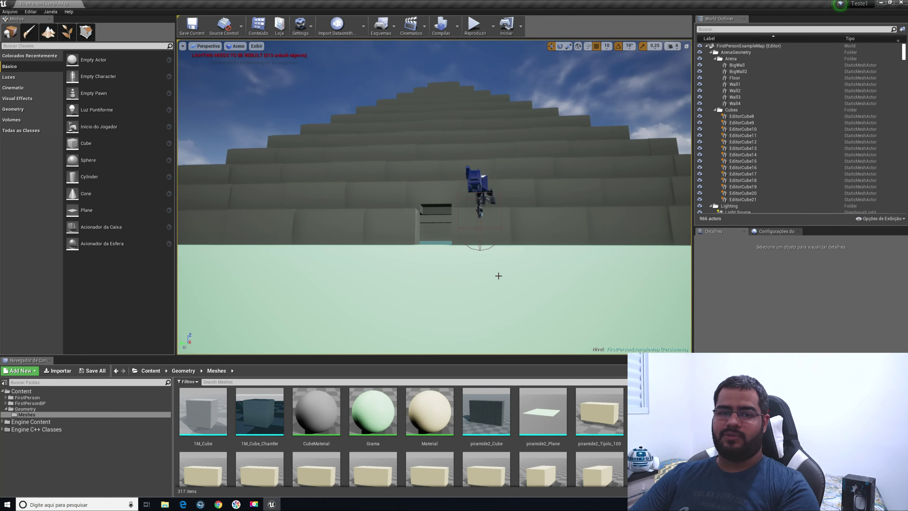
pyautogui.moveTo(487, 274); pyautogui.dragTo(588, 164, button='right')
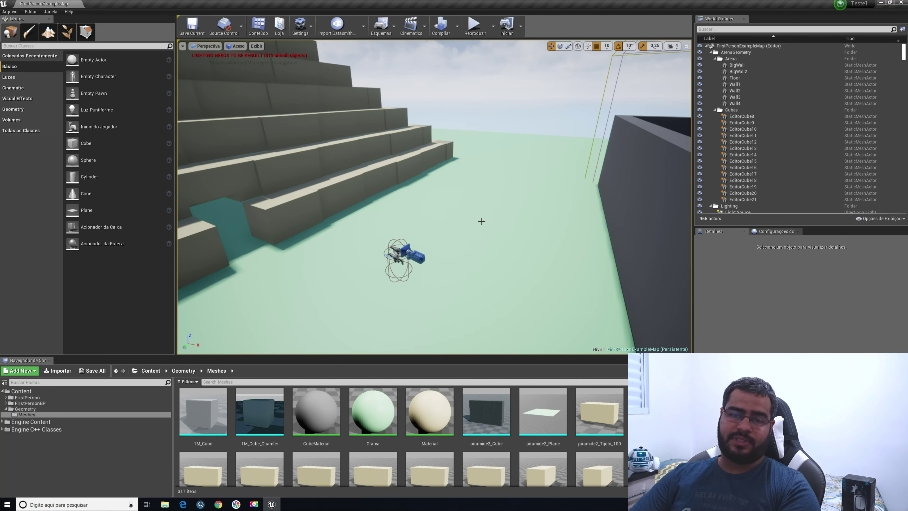
pyautogui.moveTo(490, 219); pyautogui.dragTo(519, 220, button='right')
pyautogui.press('s')
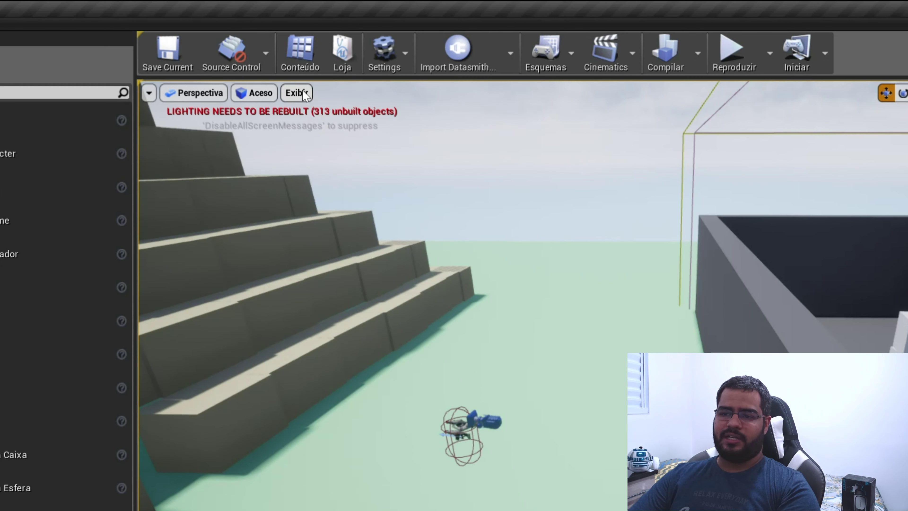
pyautogui.click(305, 94)
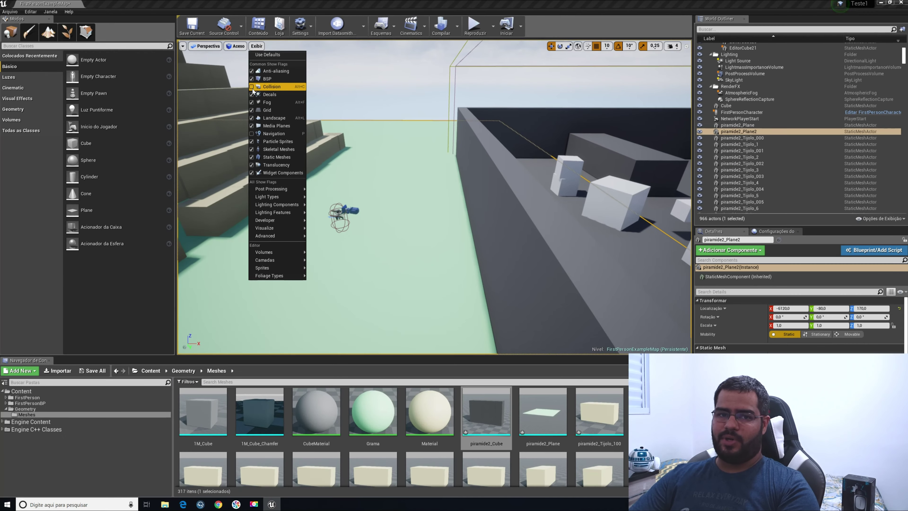
pyautogui.click(251, 88)
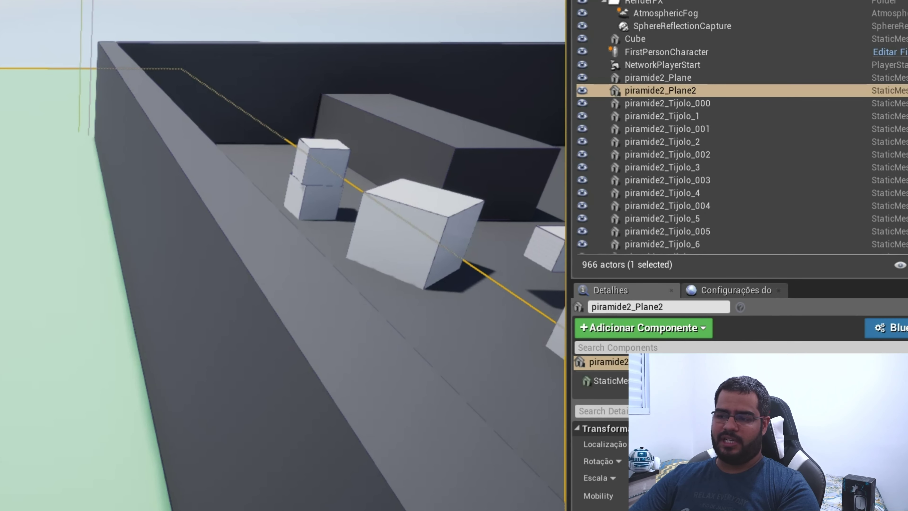
pyautogui.hotkey('alt', 'c')
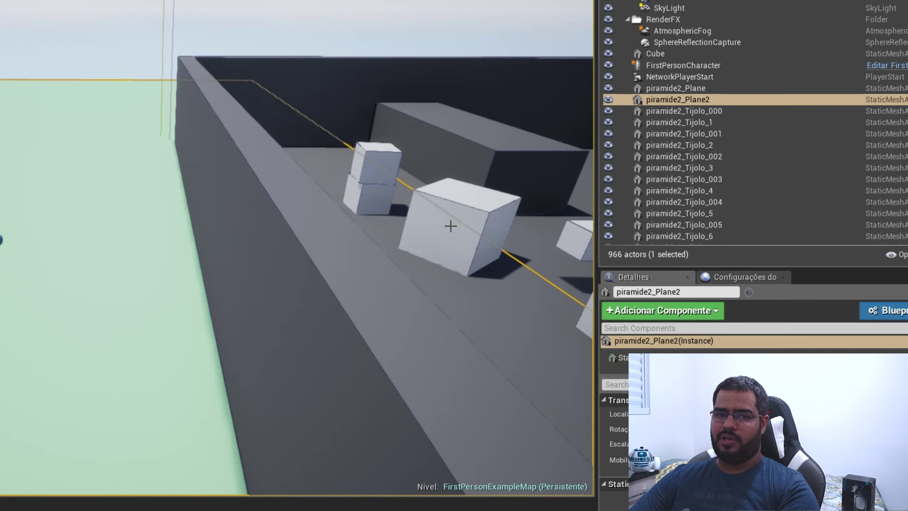
pyautogui.click(256, 46)
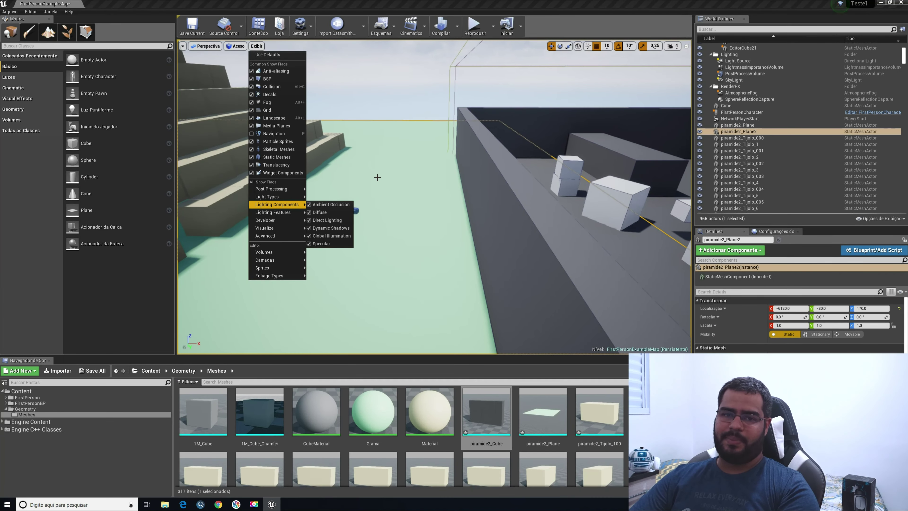
pyautogui.click(377, 177)
# Open the ground plane's mesh piramide2_Plane for editing and frame the whole mesh in the preview
pyautogui.moveTo(337, 240); pyautogui.dragTo(319, 240, button='right')
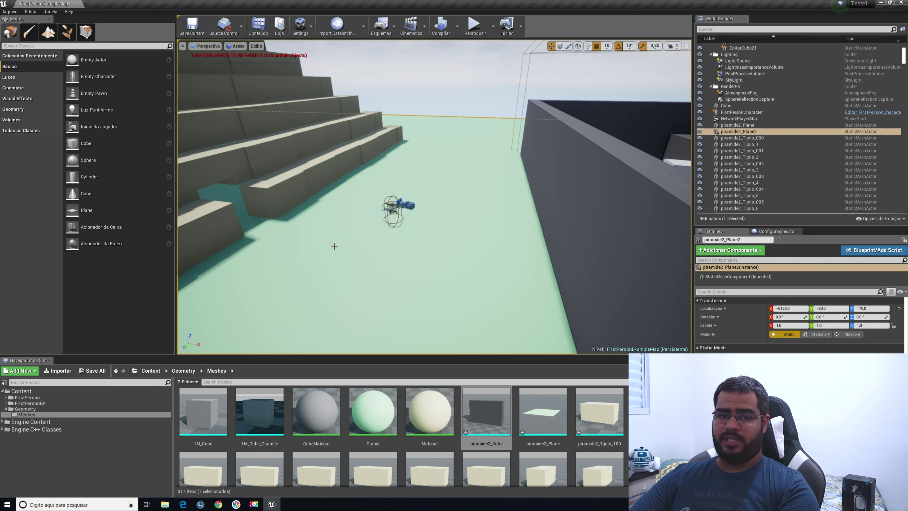
pyautogui.rightClick(331, 230)
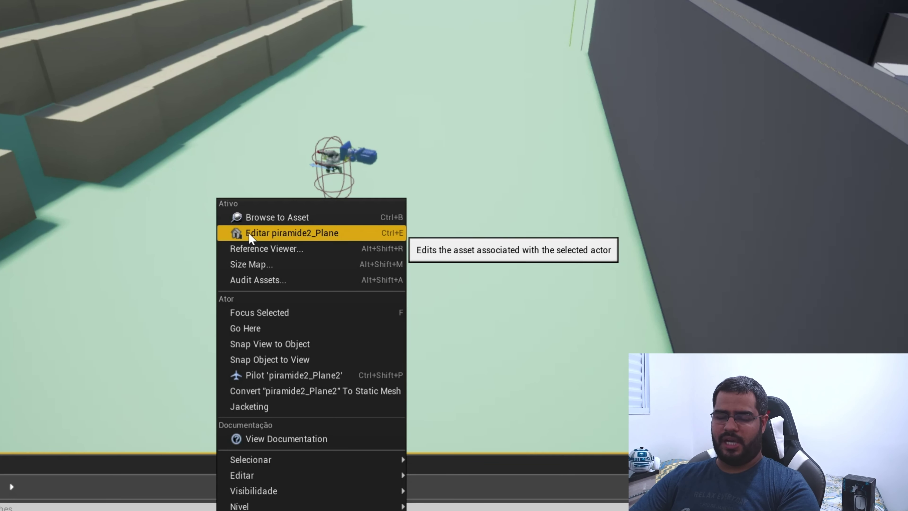
pyautogui.click(237, 235)
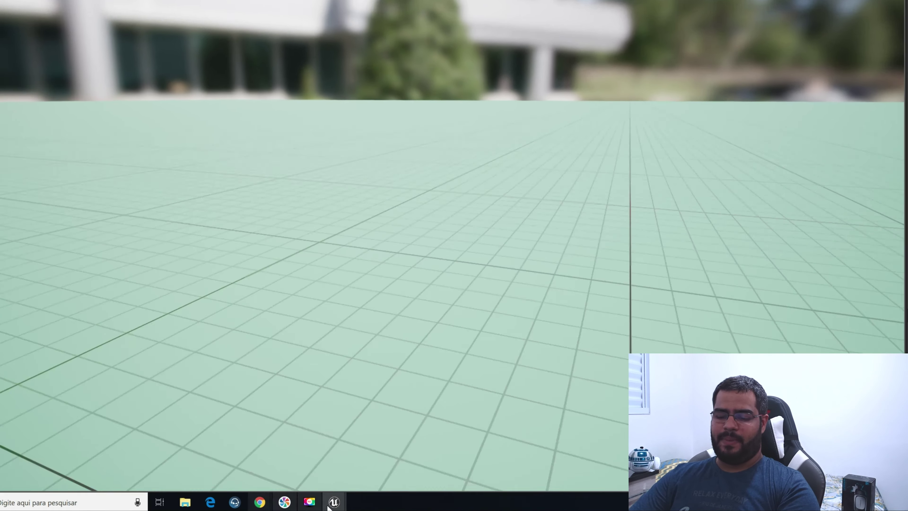
pyautogui.moveTo(271, 506)
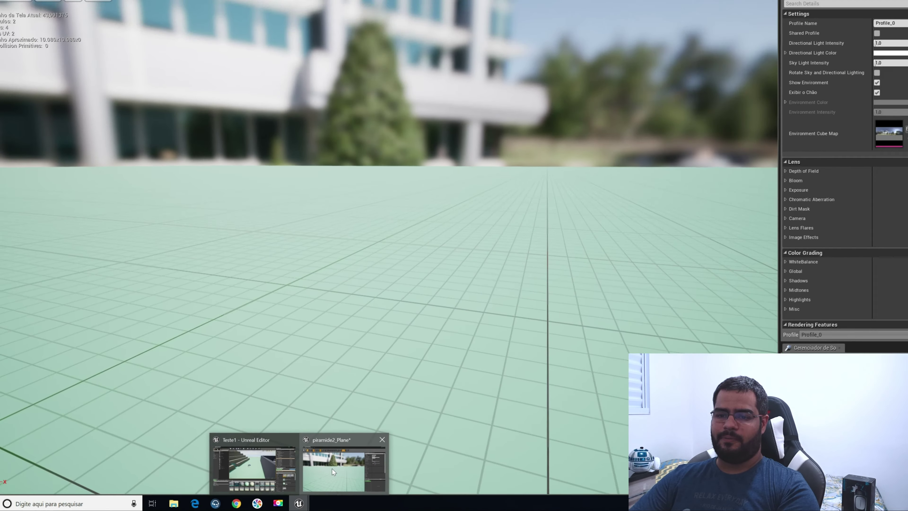
pyautogui.click(489, 447)
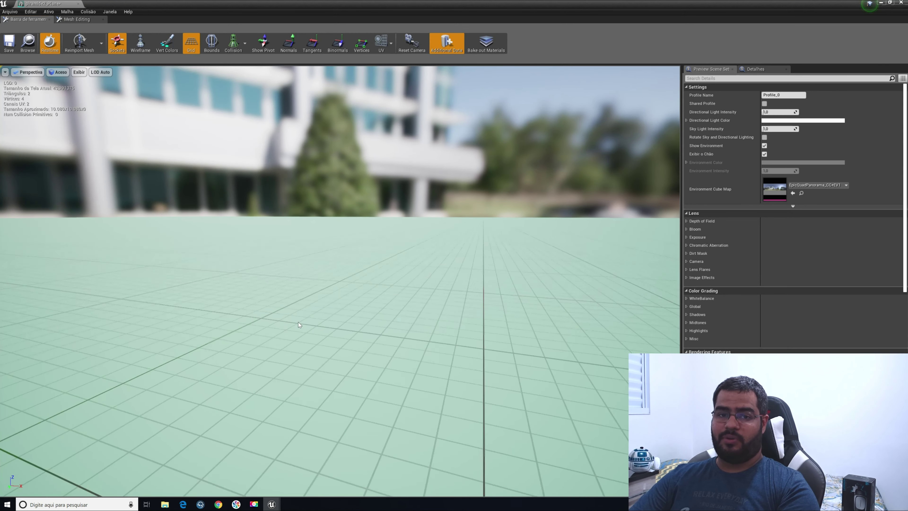
pyautogui.press('f')
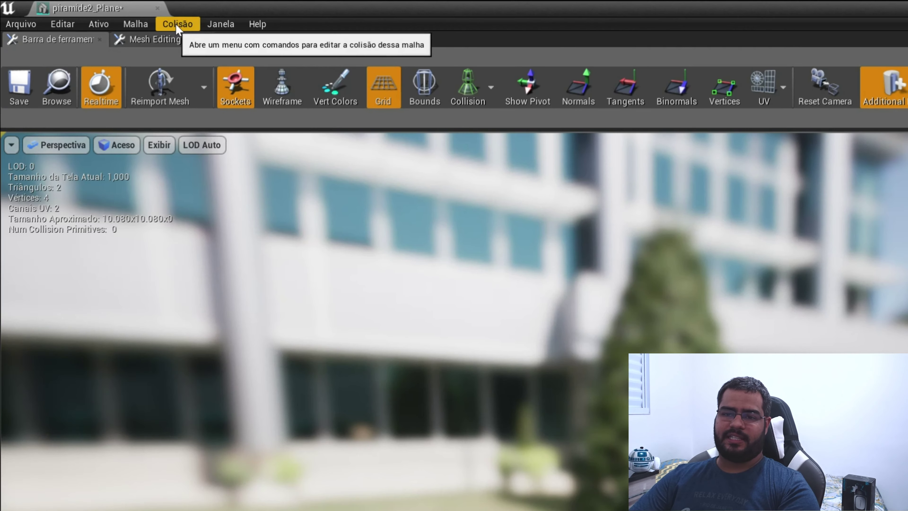
# Add a box simplified collision to the piramide2_Plane mesh, save it and close its editor
pyautogui.click(176, 24)
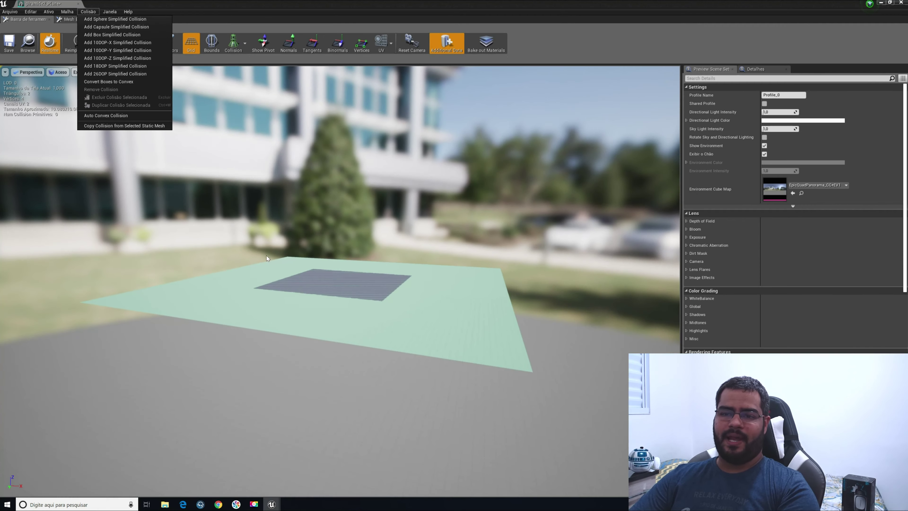
pyautogui.click(124, 35)
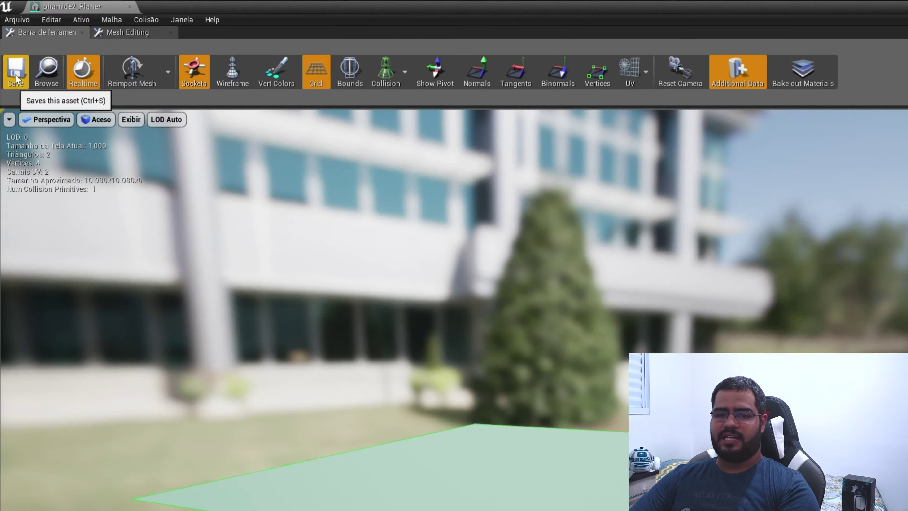
pyautogui.click(9, 45)
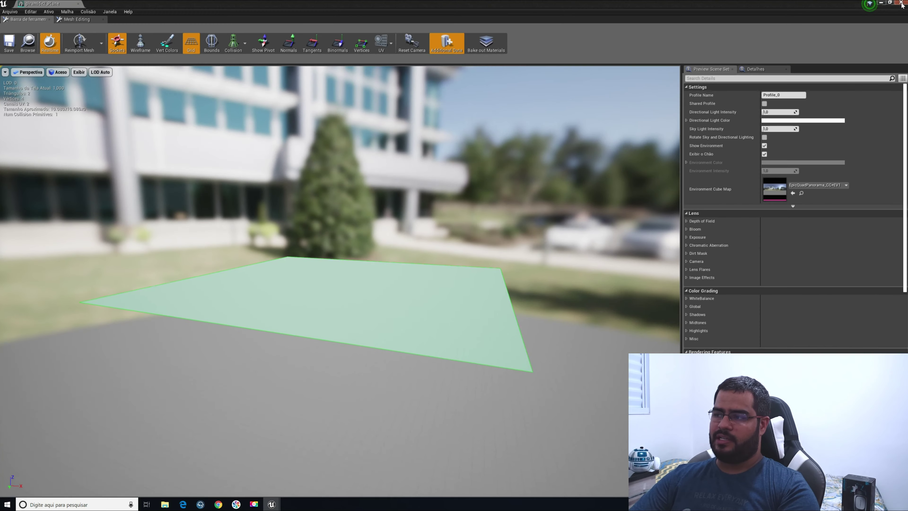
pyautogui.click(901, 3)
# Play the level to test the ground collision by walking the character toward the pyramid, and stop the session
pyautogui.click(474, 29)
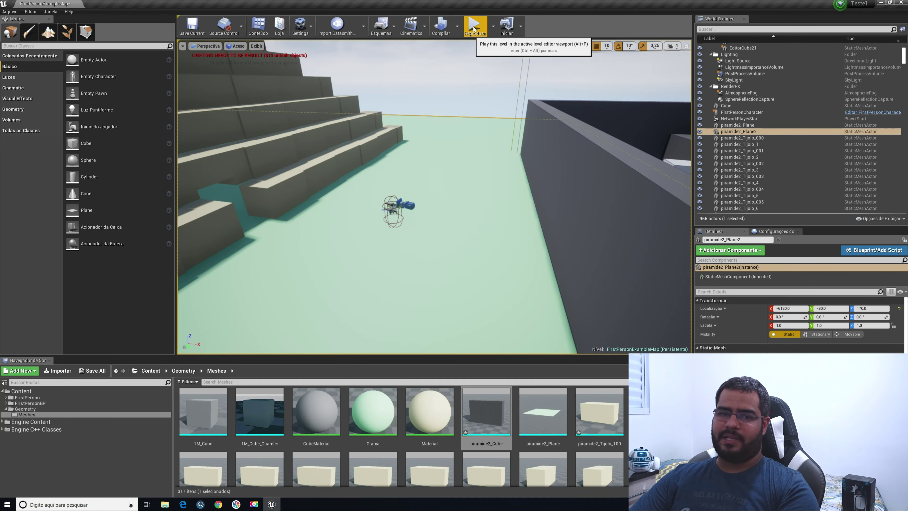
pyautogui.press('w')
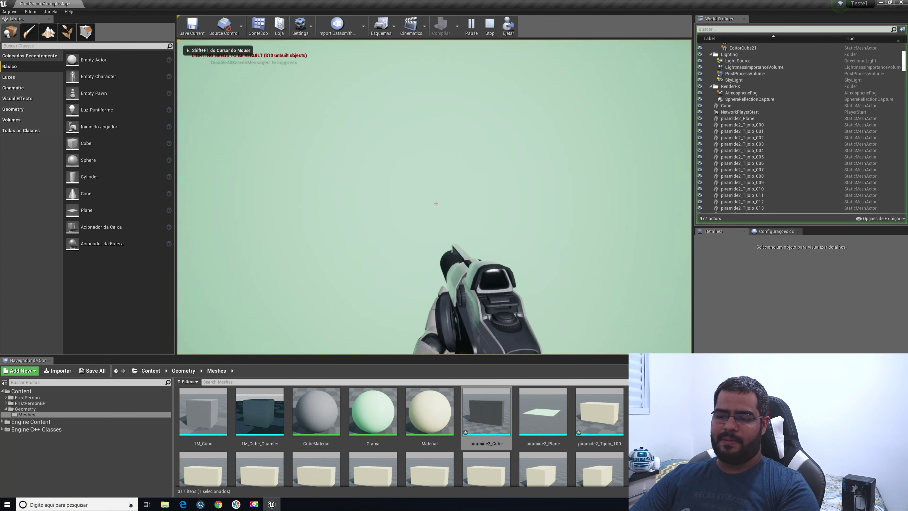
pyautogui.press('w')
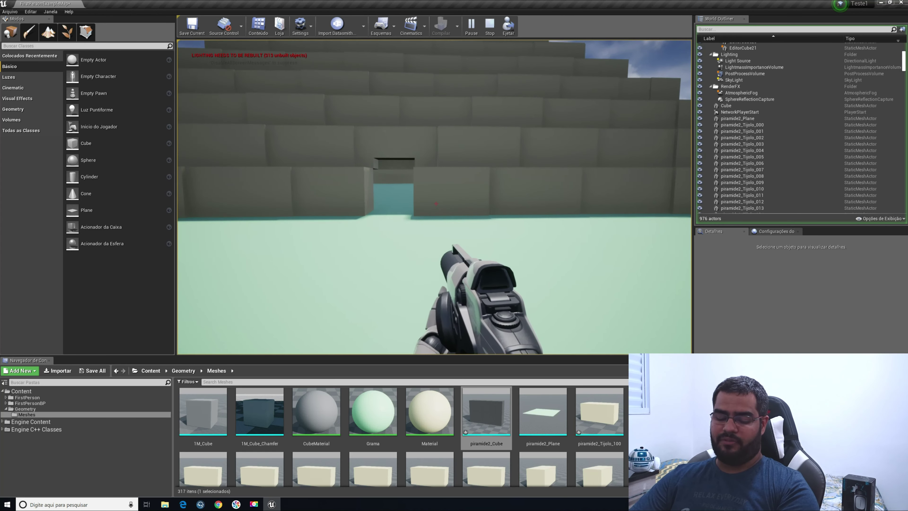
pyautogui.press('Escape')
# Select a single brick in the pyramid's second row and inspect it
pyautogui.moveTo(433, 283)
pyautogui.mouseDown(button='right')
pyautogui.moveTo(479, 229)
pyautogui.moveTo(473, 300)
pyautogui.moveTo(434, 274)
pyautogui.moveTo(443, 272)
pyautogui.moveTo(432, 275)
pyautogui.mouseUp(button='right')
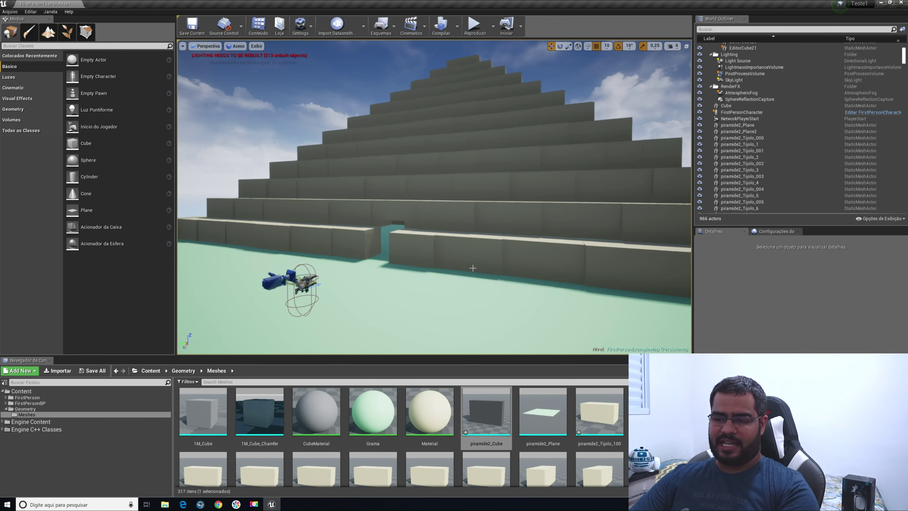
pyautogui.click(468, 260)
pyautogui.click(489, 206)
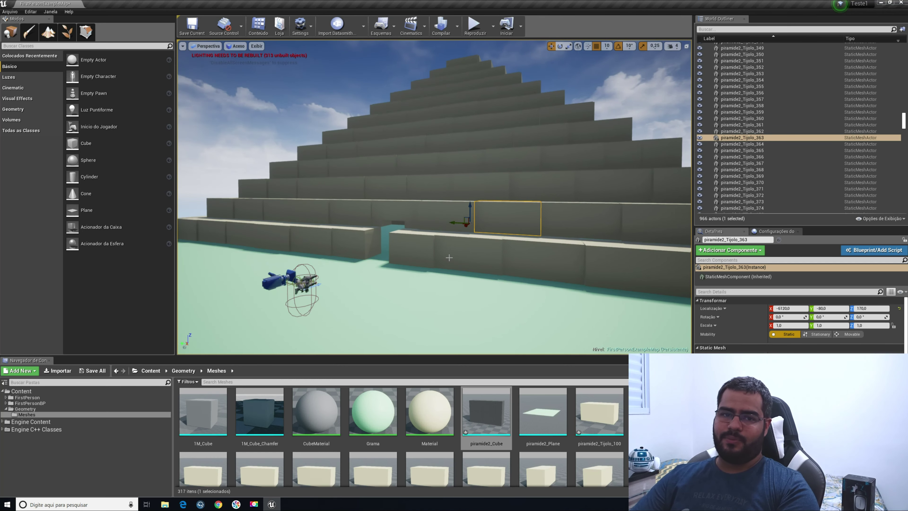
pyautogui.moveTo(497, 258); pyautogui.dragTo(486, 270, button='right')
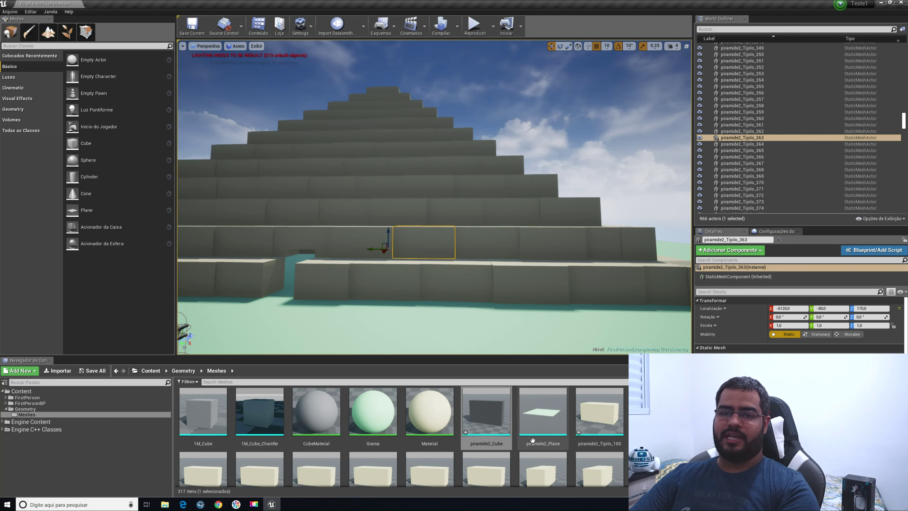
# Import piramide2.fbx into the Meshes folder with Auto Generate Collision enabled, and dismiss the import message log
pyautogui.click(29, 415)
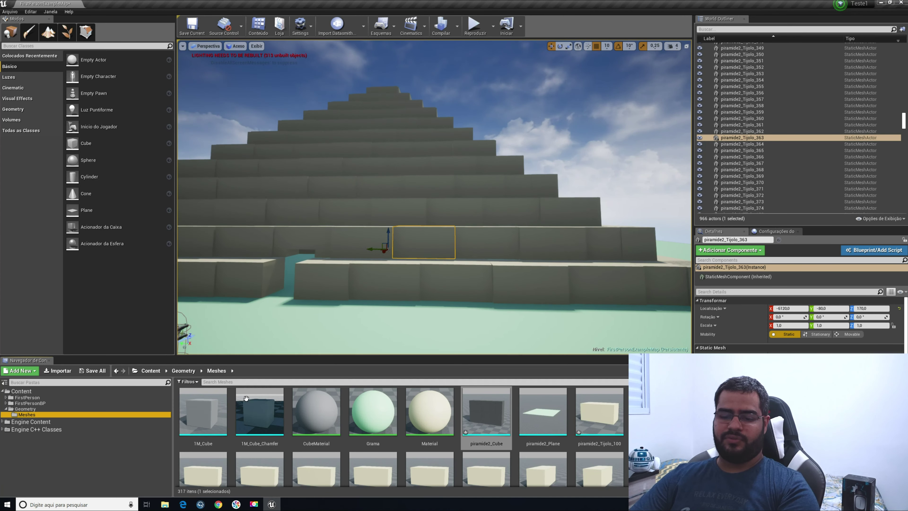
pyautogui.click(60, 374)
pyautogui.click(93, 57)
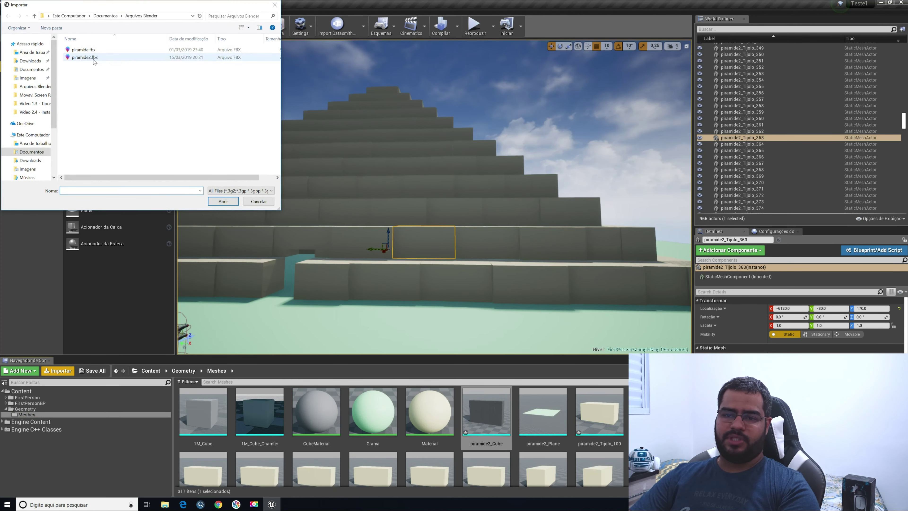
pyautogui.press('Return')
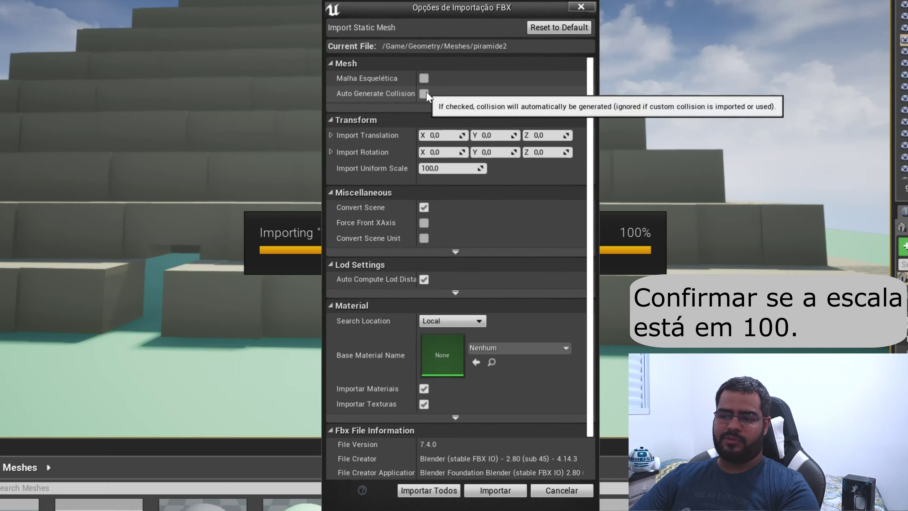
pyautogui.click(424, 94)
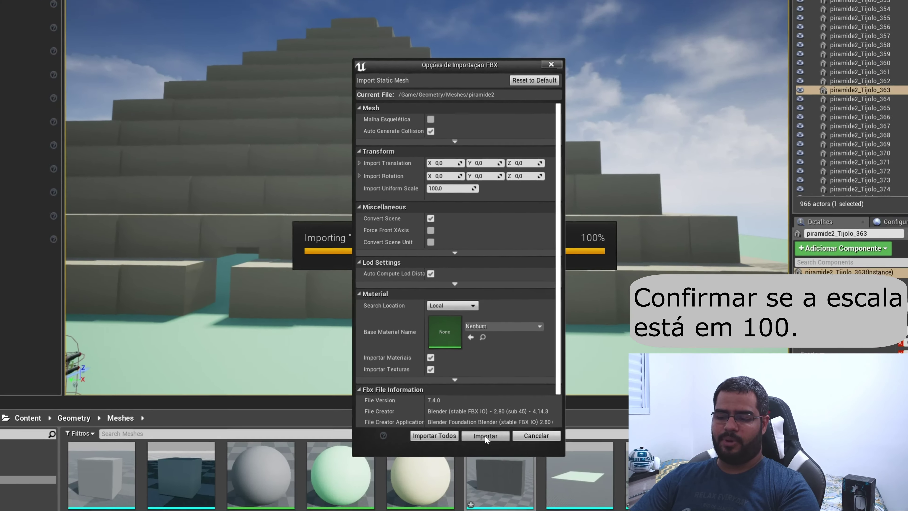
pyautogui.click(485, 435)
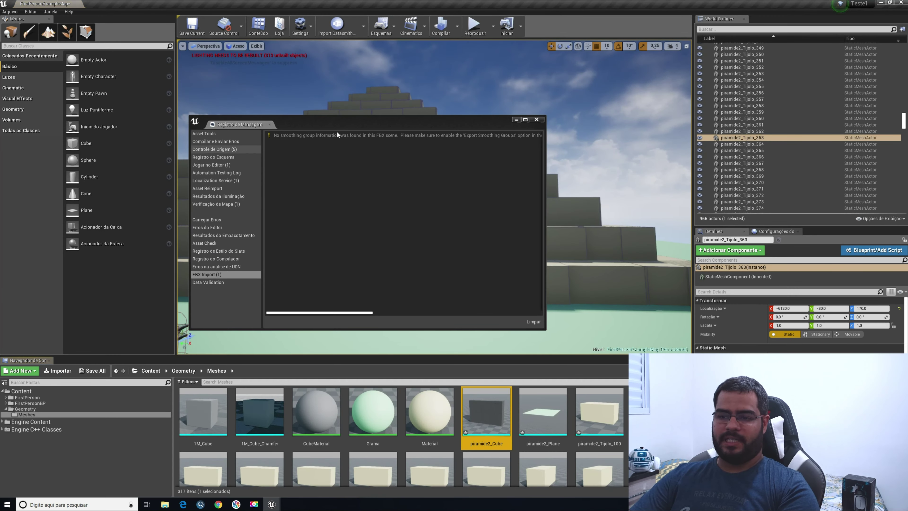
pyautogui.click(538, 121)
# Inspect the reimported pyramid's bricks and ground plane in the level for collision geometry
pyautogui.press('w')
pyautogui.moveTo(538, 122); pyautogui.dragTo(504, 122, button='right')
pyautogui.moveTo(435, 198); pyautogui.dragTo(476, 215, button='right')
pyautogui.moveTo(402, 219); pyautogui.dragTo(415, 204, button='right')
pyautogui.click(401, 219)
pyautogui.moveTo(479, 263)
pyautogui.mouseDown(button='right')
pyautogui.moveTo(454, 265)
pyautogui.moveTo(470, 266)
pyautogui.moveTo(475, 255)
pyautogui.mouseUp(button='right')
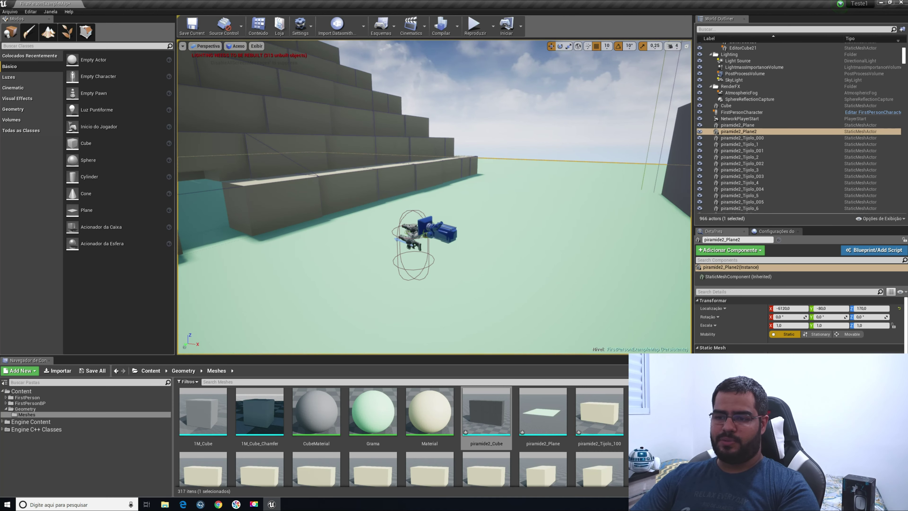
pyautogui.click(396, 143)
pyautogui.moveTo(589, 166); pyautogui.dragTo(678, 161, button='right')
pyautogui.press('w')
pyautogui.moveTo(450, 237); pyautogui.dragTo(514, 242, button='right')
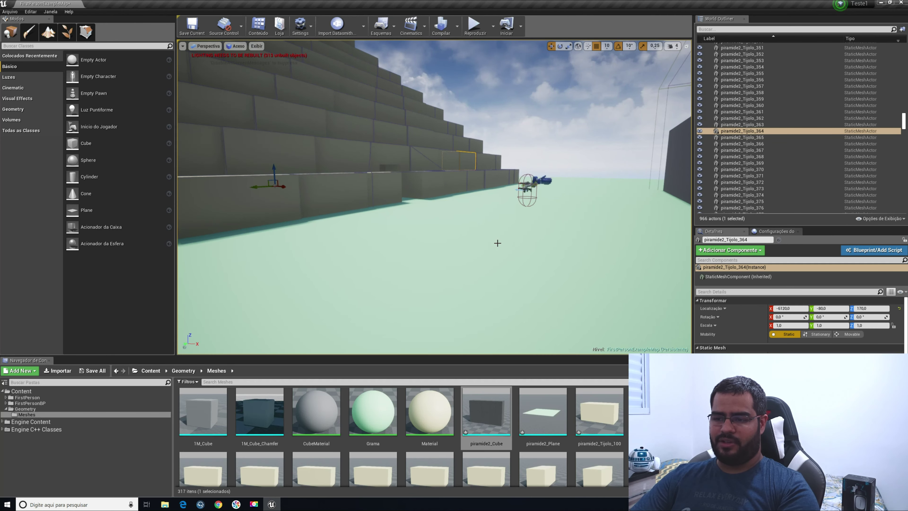
# Reopen the ground plane's mesh piramide2_Plane, give it a box simplified collision, and save and close it
pyautogui.rightClick(483, 244)
pyautogui.click(505, 242)
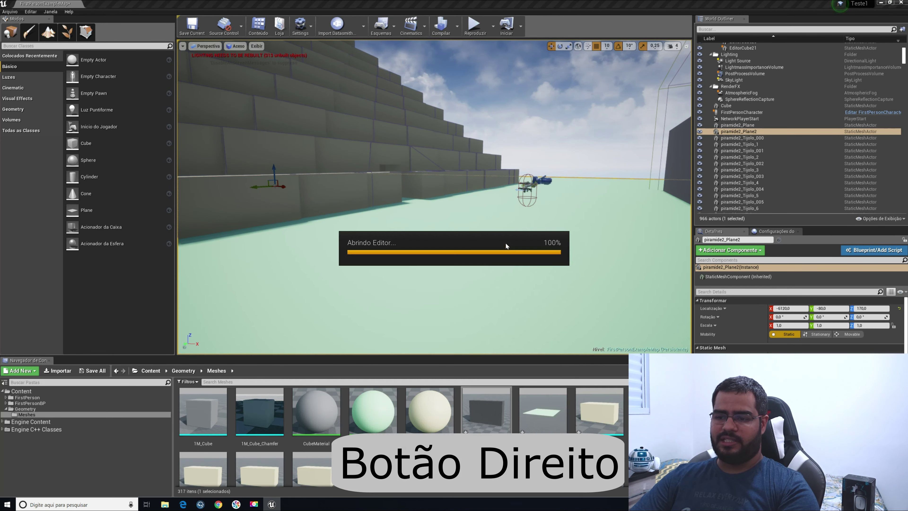
pyautogui.press('f')
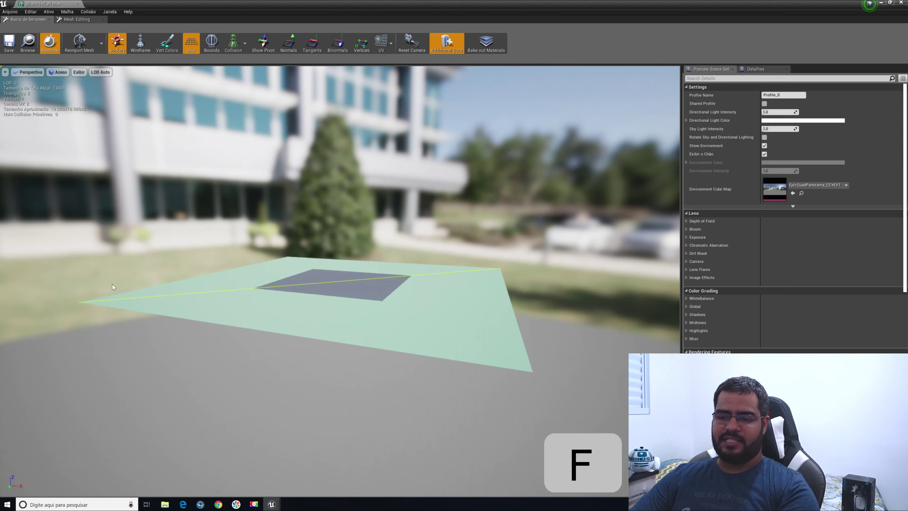
pyautogui.click(88, 11)
pyautogui.click(108, 34)
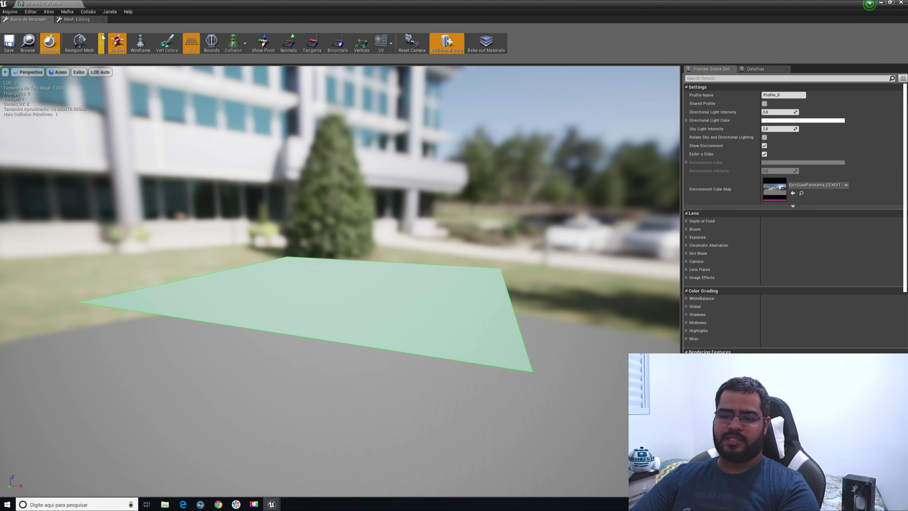
pyautogui.click(9, 42)
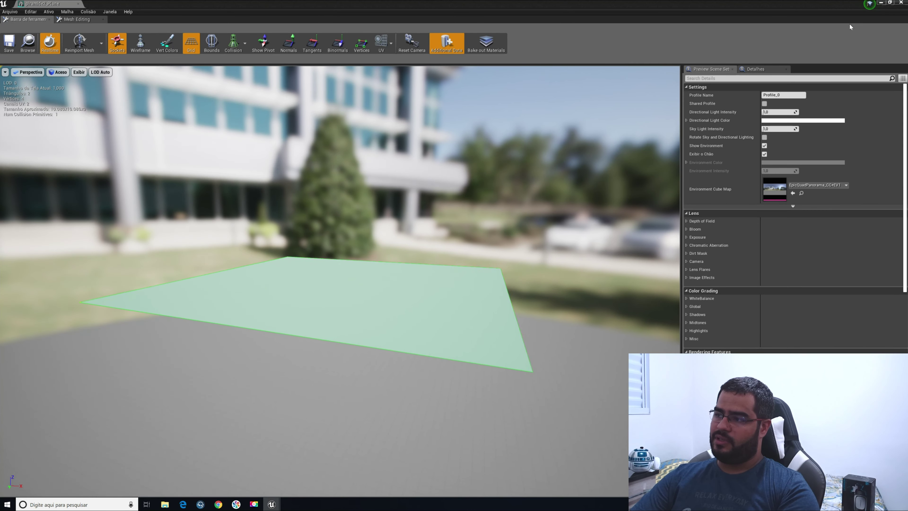
pyautogui.click(901, 2)
# Select the mesh of bricks surrounding the pyramid's entrance and examine its collision
pyautogui.click(390, 201)
pyautogui.moveTo(389, 202)
pyautogui.mouseDown(button='right')
pyautogui.moveTo(480, 203)
pyautogui.moveTo(461, 211)
pyautogui.moveTo(372, 179)
pyautogui.moveTo(395, 213)
pyautogui.mouseUp(button='right')
pyautogui.press('w')
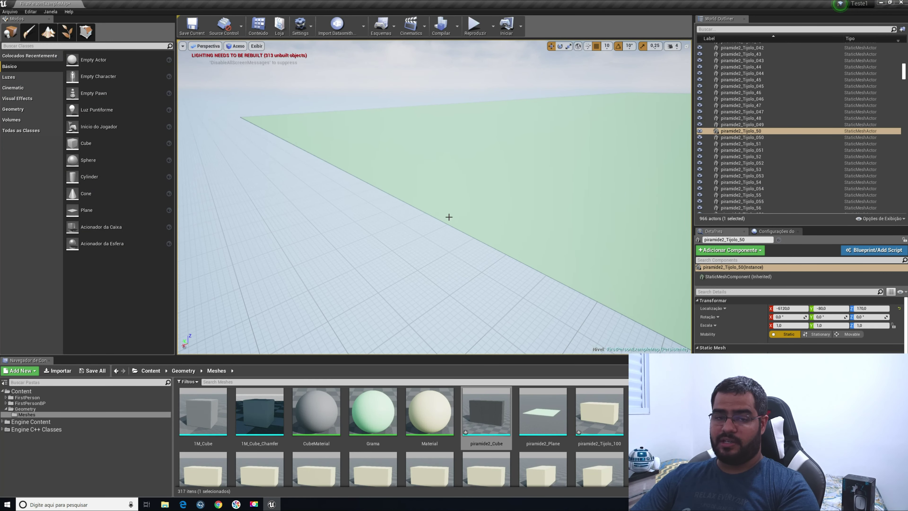
pyautogui.moveTo(481, 216); pyautogui.dragTo(440, 248, button='right')
pyautogui.press('w')
pyautogui.press('s')
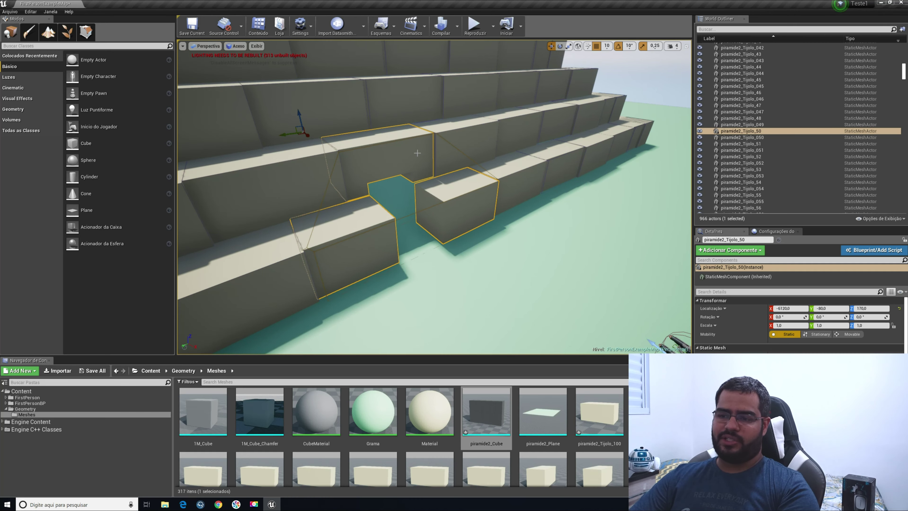
# Open the mesh of bricks around the pyramid's entrance, display its simple collision and examine the collision shape
pyautogui.click(377, 243)
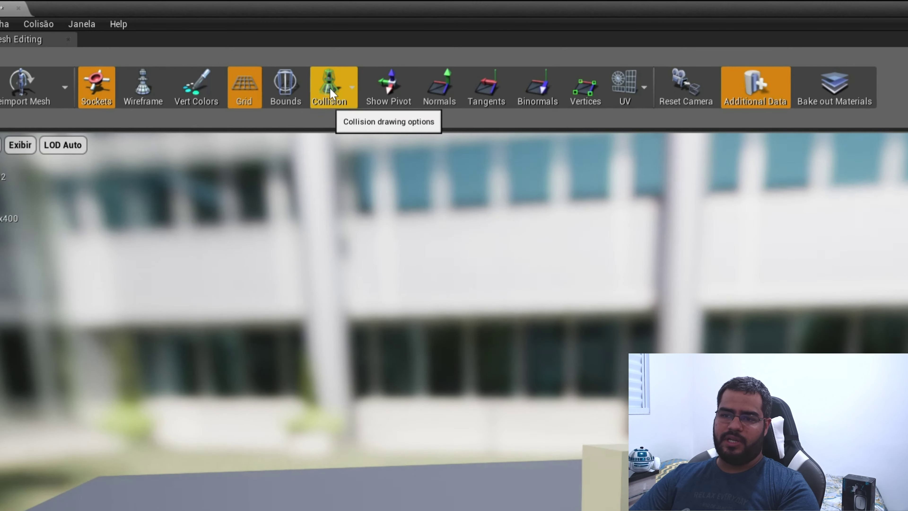
pyautogui.click(254, 61)
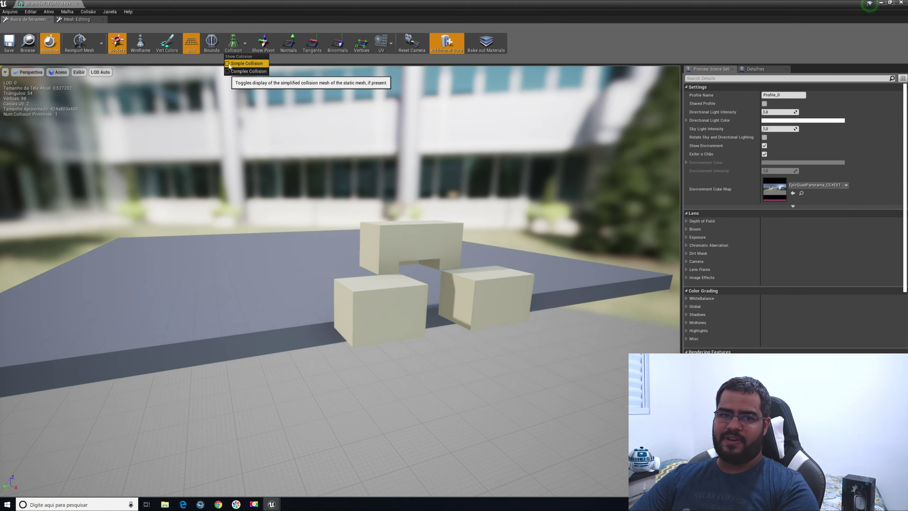
pyautogui.click(325, 127)
pyautogui.moveTo(279, 135); pyautogui.dragTo(324, 131, button='right')
pyautogui.press('w')
pyautogui.press('a')
pyautogui.press('d')
pyautogui.moveTo(476, 286); pyautogui.dragTo(397, 310, button='right')
pyautogui.press('s')
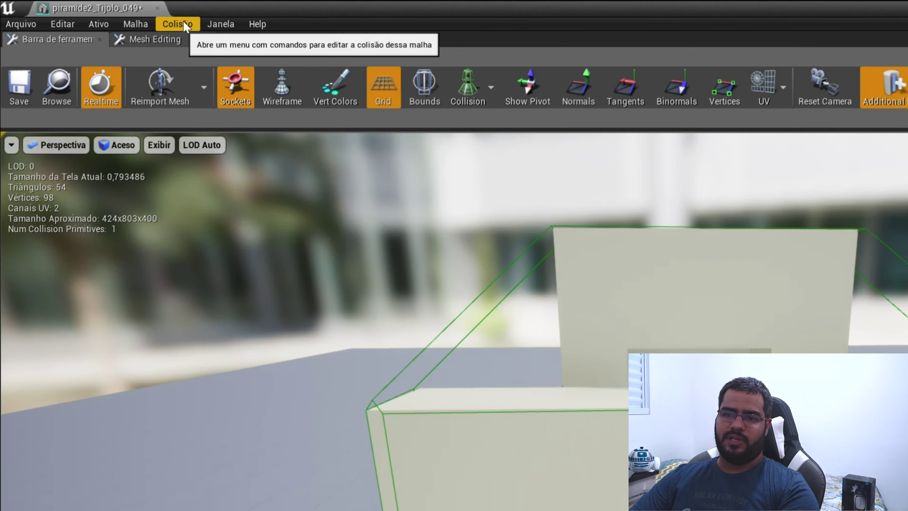
# Remove the entrance brick mesh's existing collision and add a box simplified collision instead
pyautogui.click(88, 11)
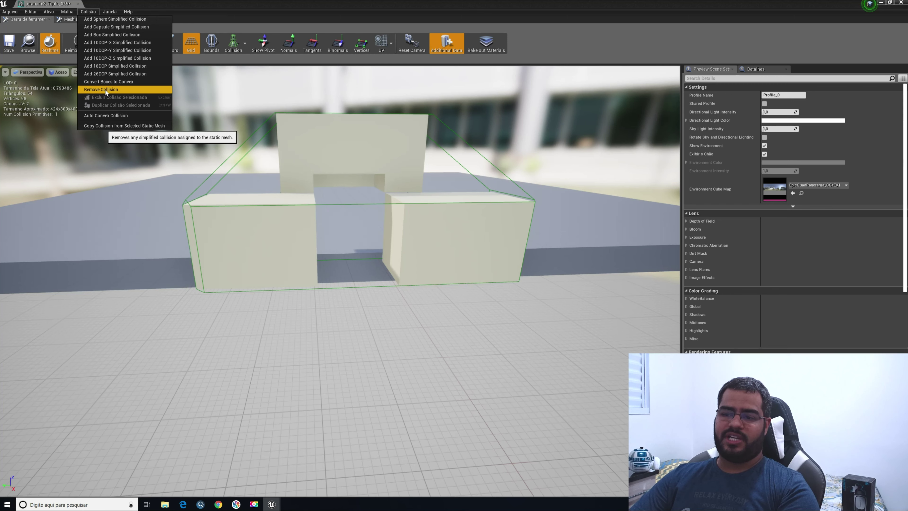
pyautogui.click(105, 90)
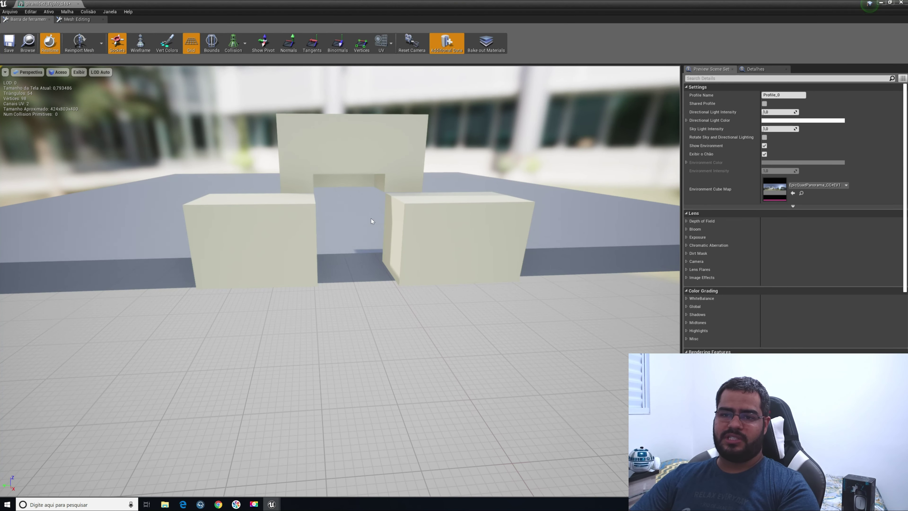
pyautogui.click(89, 12)
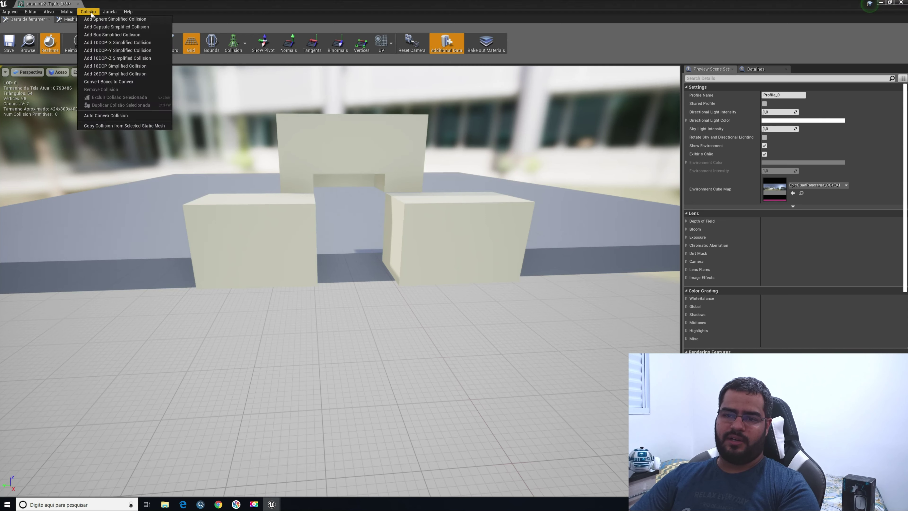
pyautogui.click(108, 34)
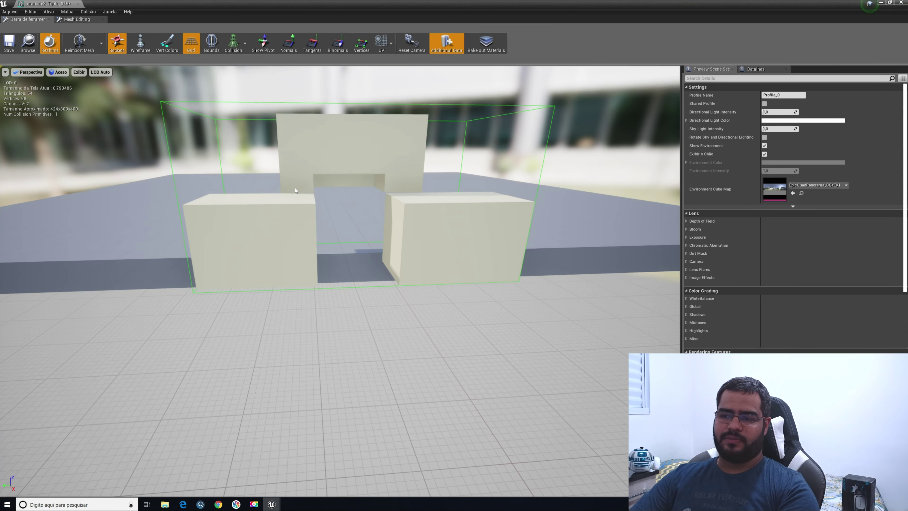
# Scale the collision box down to roughly the size of one brick beside the entrance
pyautogui.moveTo(530, 168); pyautogui.dragTo(563, 128, button='right')
pyautogui.press('a')
pyautogui.press('s')
pyautogui.press('d')
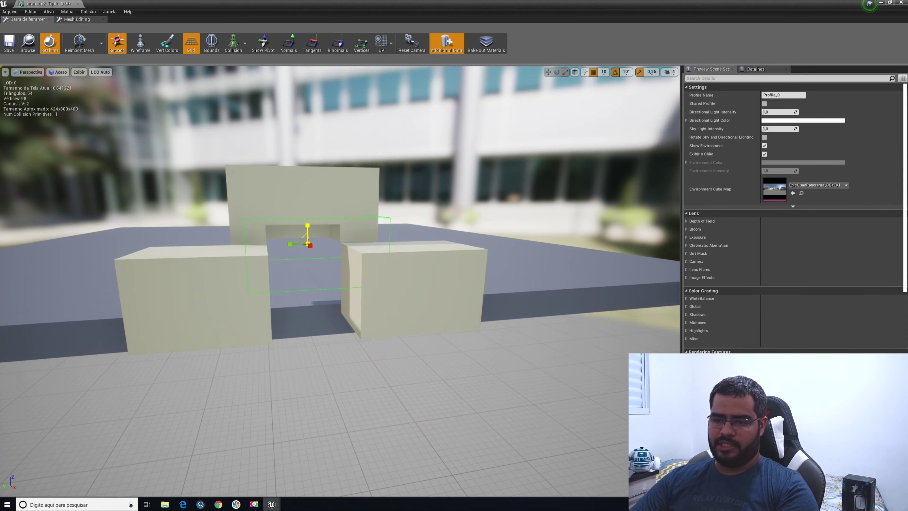
pyautogui.moveTo(308, 230); pyautogui.dragTo(383, 237, button='right')
# Move the collision box onto the brick left of the entrance and align it with the brick's faces
pyautogui.click(548, 72)
pyautogui.moveTo(403, 237); pyautogui.dragTo(234, 240)
pyautogui.moveTo(234, 240); pyautogui.dragTo(354, 228, button='right')
pyautogui.moveTo(354, 211); pyautogui.dragTo(408, 214)
pyautogui.moveTo(408, 213); pyautogui.dragTo(408, 192, button='right')
pyautogui.moveTo(380, 206); pyautogui.dragTo(373, 201)
pyautogui.moveTo(373, 201); pyautogui.dragTo(393, 214, button='right')
pyautogui.press('a')
pyautogui.moveTo(364, 153); pyautogui.dragTo(364, 185)
pyautogui.moveTo(364, 185); pyautogui.dragTo(197, 181, button='right')
pyautogui.press('s')
pyautogui.press('w')
pyautogui.press('d')
pyautogui.moveTo(438, 180); pyautogui.dragTo(322, 228, button='right')
pyautogui.press('s')
# Duplicate the fitted collision box and place the copy over the brick right of the entrance
pyautogui.moveTo(210, 232); pyautogui.dragTo(210, 232, button='right')
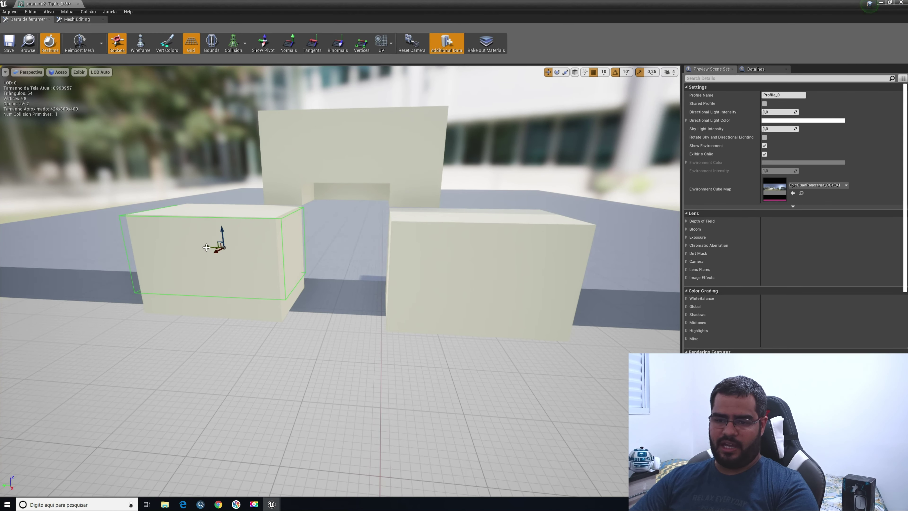
pyautogui.keyDown('alt'); pyautogui.moveTo(448, 266); pyautogui.dragTo(431, 264); pyautogui.keyUp('alt')
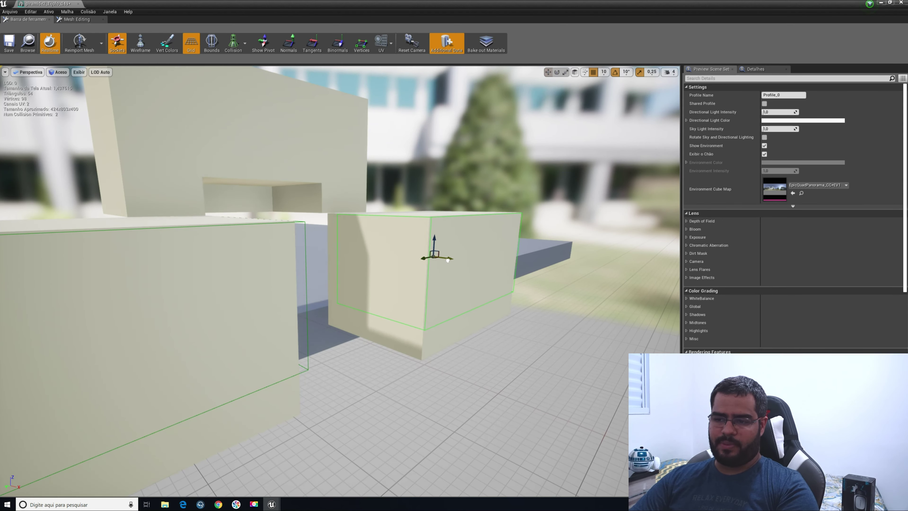
pyautogui.keyDown('alt'); pyautogui.moveTo(447, 260); pyautogui.dragTo(414, 375); pyautogui.keyUp('alt')
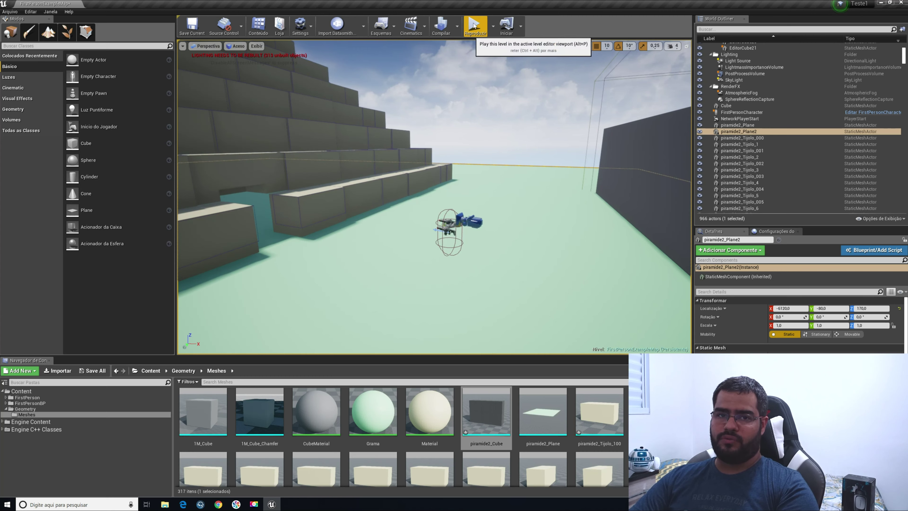
# Play the level and walk the character against the entrance bricks and into the pyramid to test the collision
pyautogui.click(475, 29)
pyautogui.press('w')
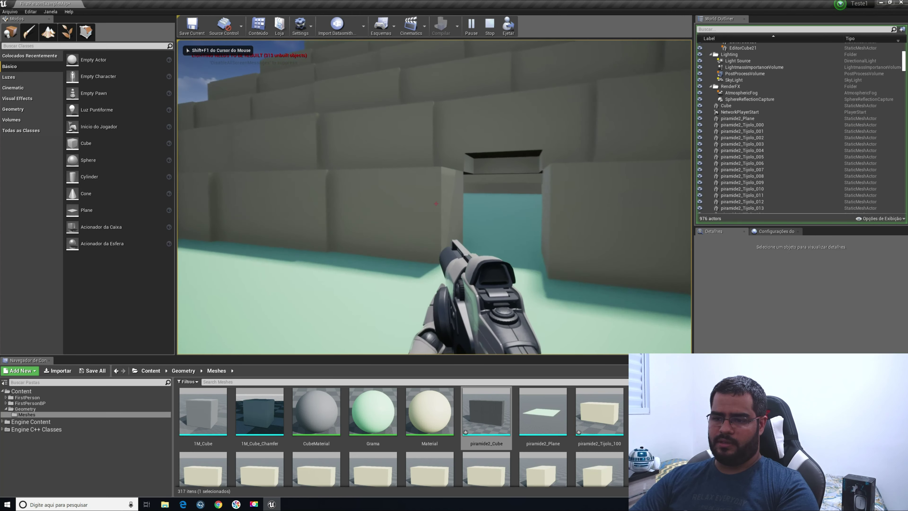
pyautogui.press('w')
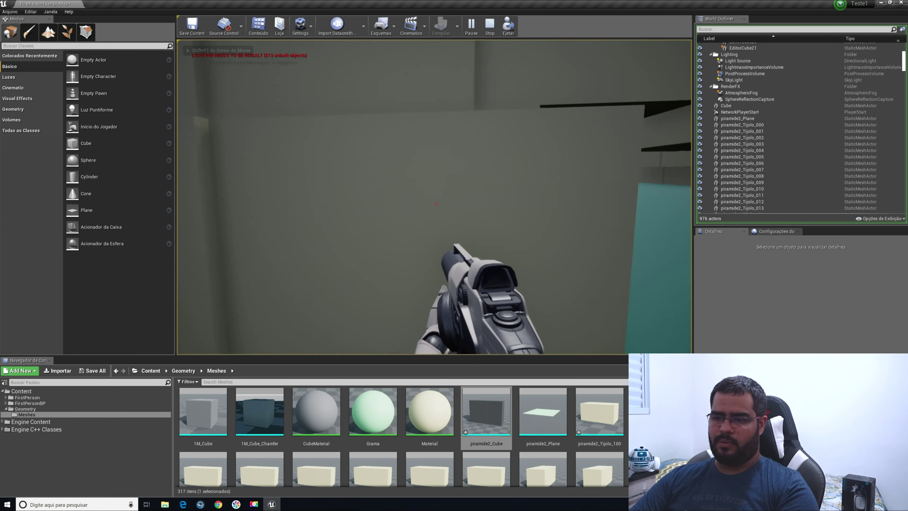
pyautogui.press('w')
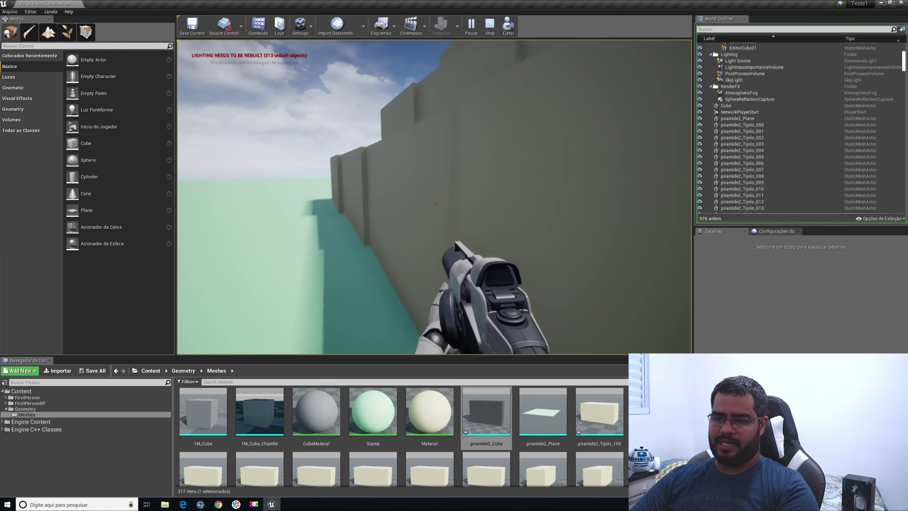
pyautogui.press('w')
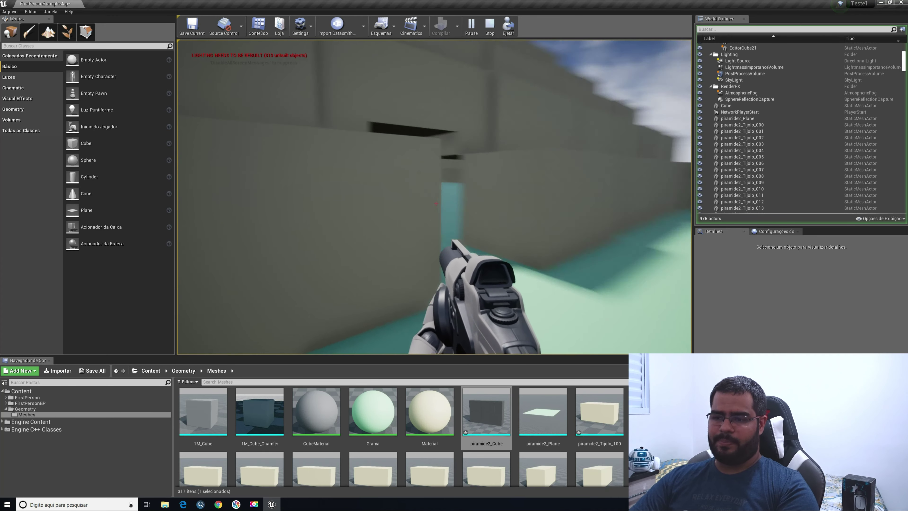
pyautogui.press('w')
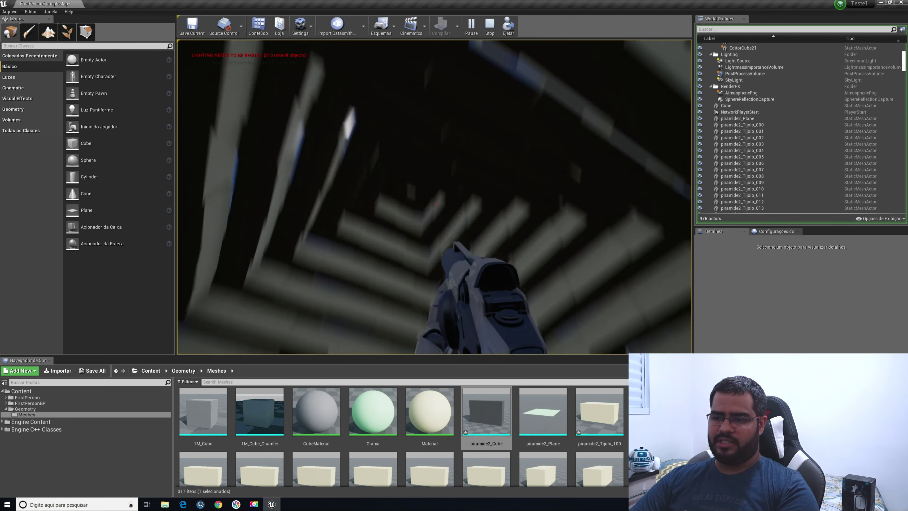
pyautogui.press('w')
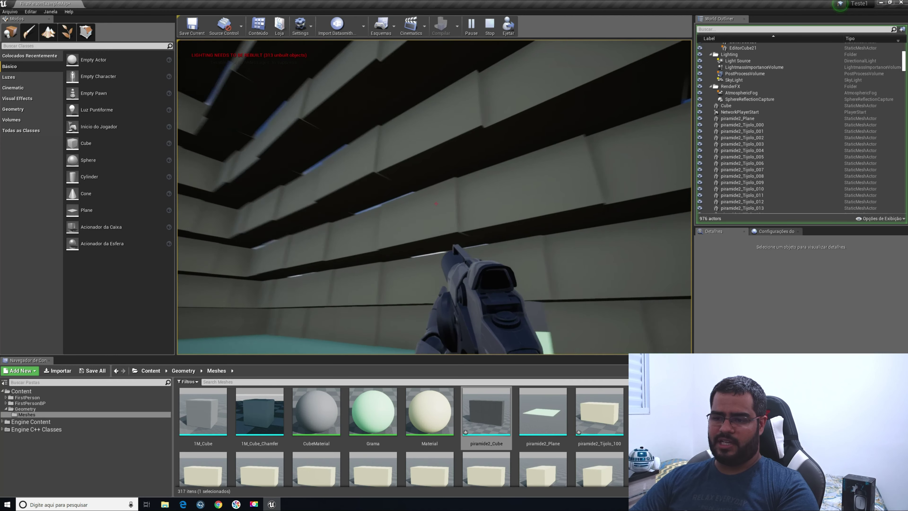
# Fire a few shots at the pyramid's inner walls to test their collision, and stop playing the level
pyautogui.click(436, 203)
pyautogui.click(436, 203)
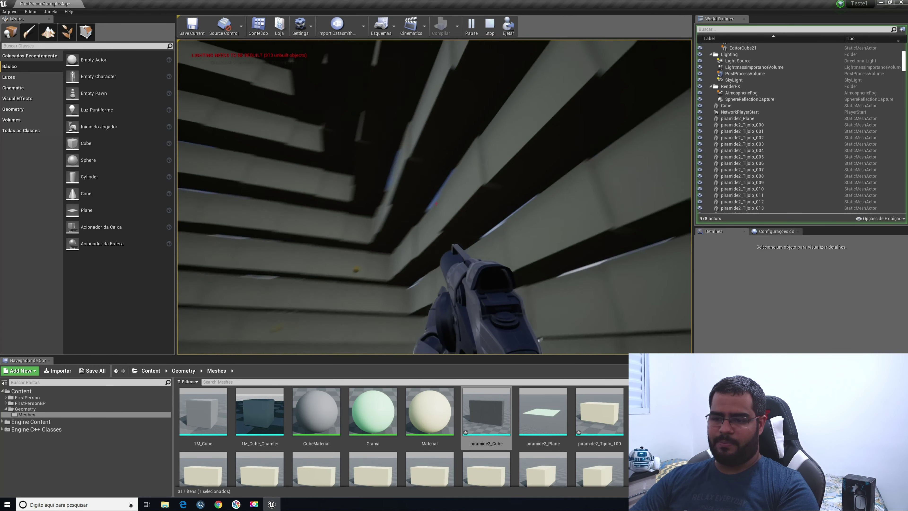
pyautogui.click(436, 204)
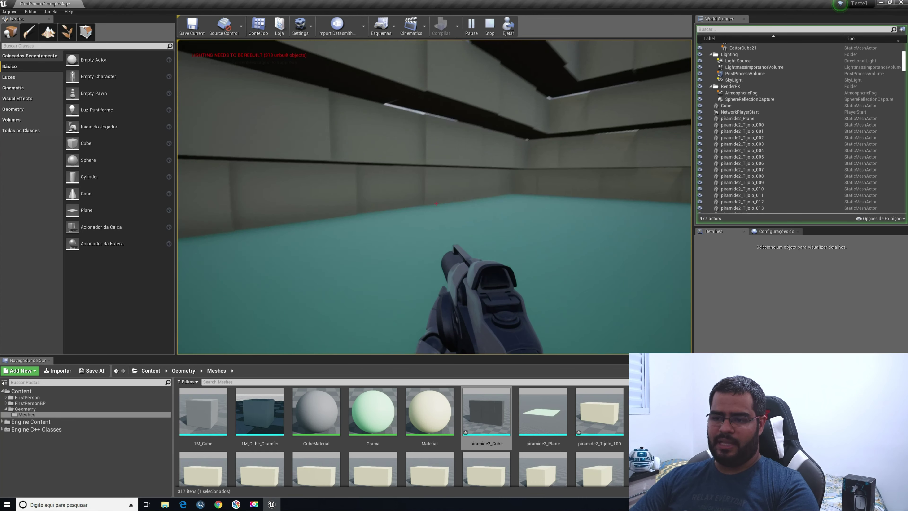
pyautogui.press('Escape')
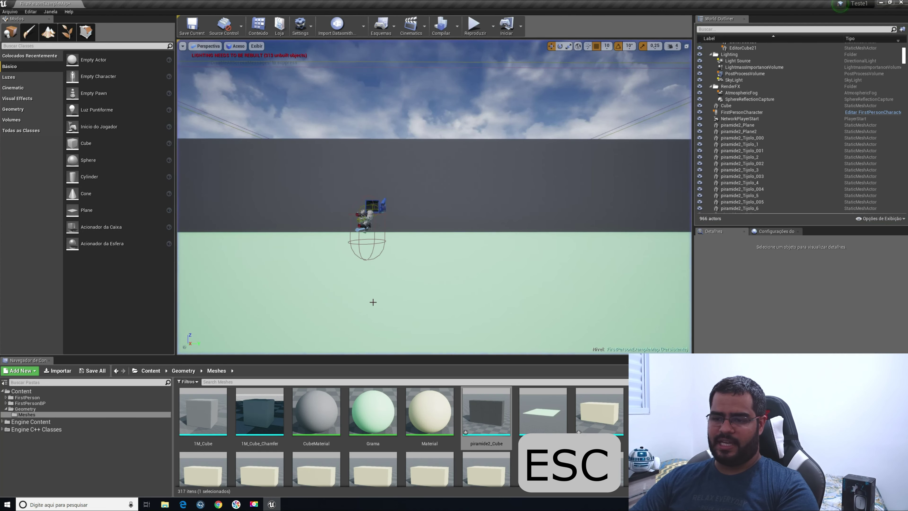
# Select the ground plane piramide2_Plane2 beside the pyramid and open its Grama material for editing
pyautogui.moveTo(434, 197); pyautogui.dragTo(400, 183, button='right')
pyautogui.press('s')
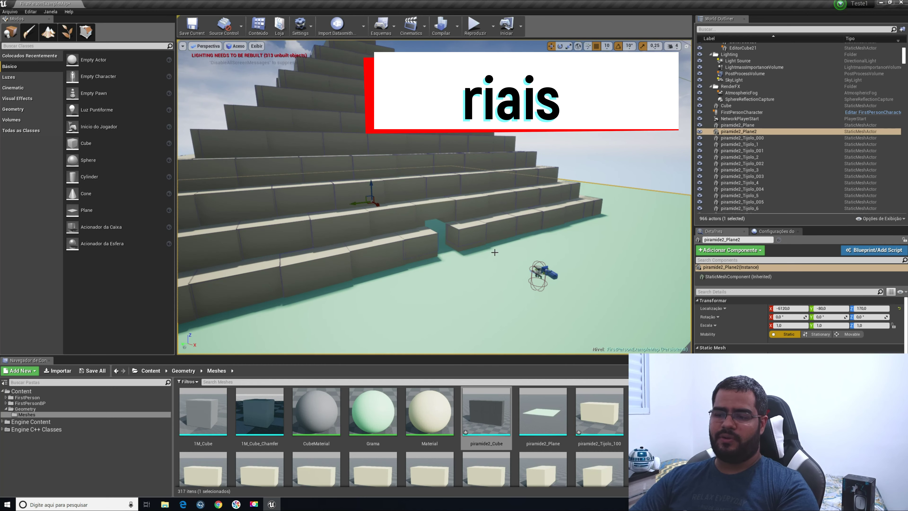
pyautogui.moveTo(494, 226); pyautogui.dragTo(546, 226, button='right')
pyautogui.press('a')
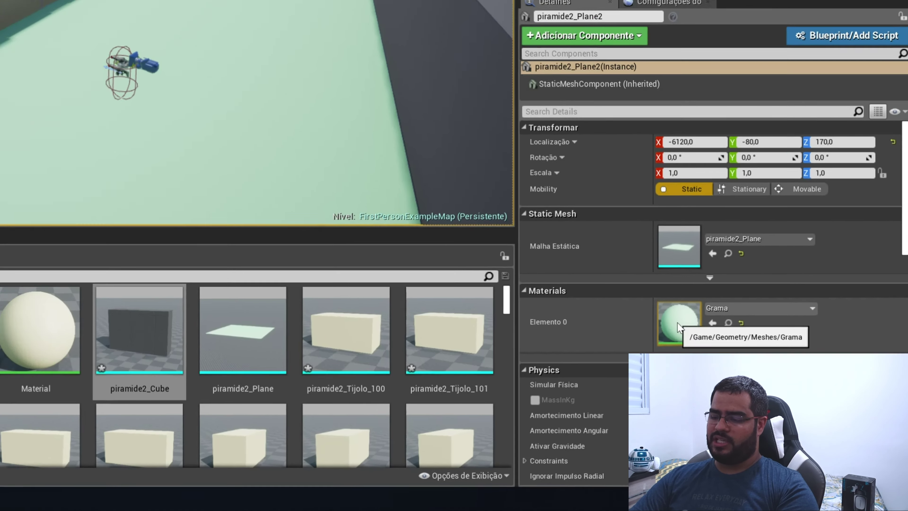
pyautogui.doubleClick(655, 305)
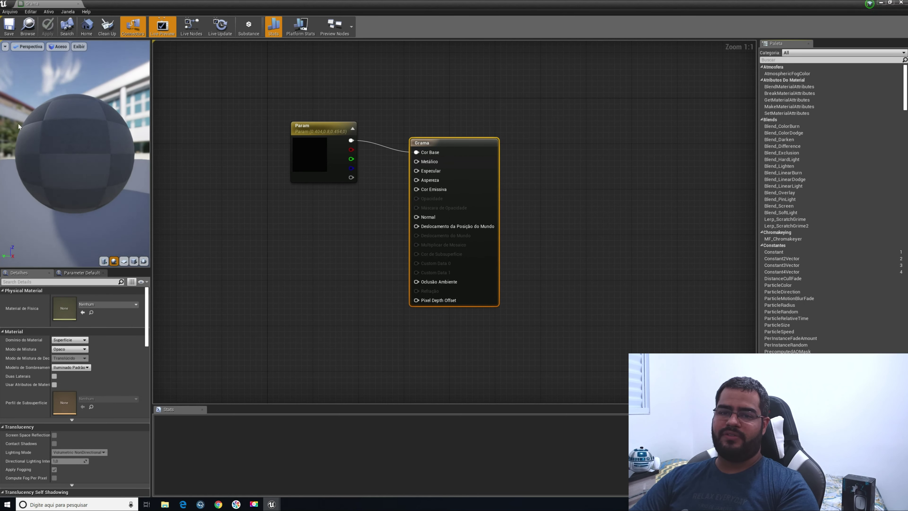
pyautogui.click(272, 504)
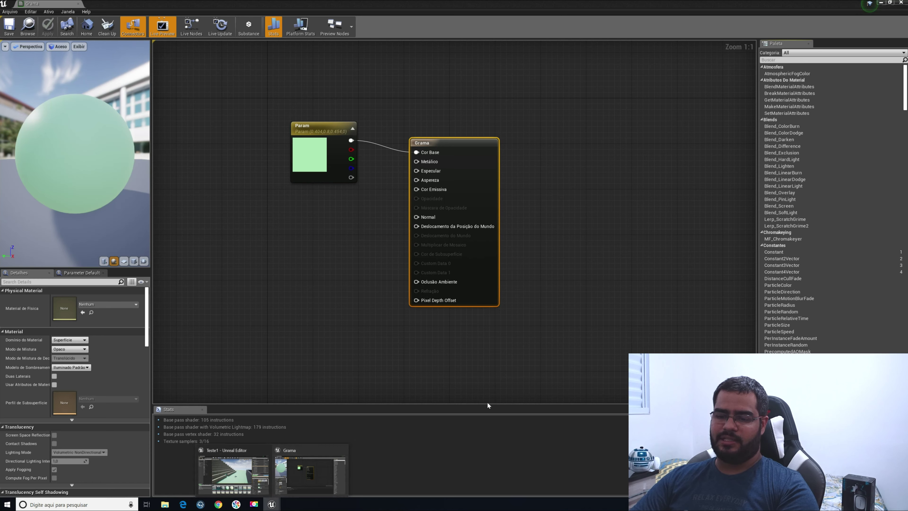
pyautogui.click(489, 372)
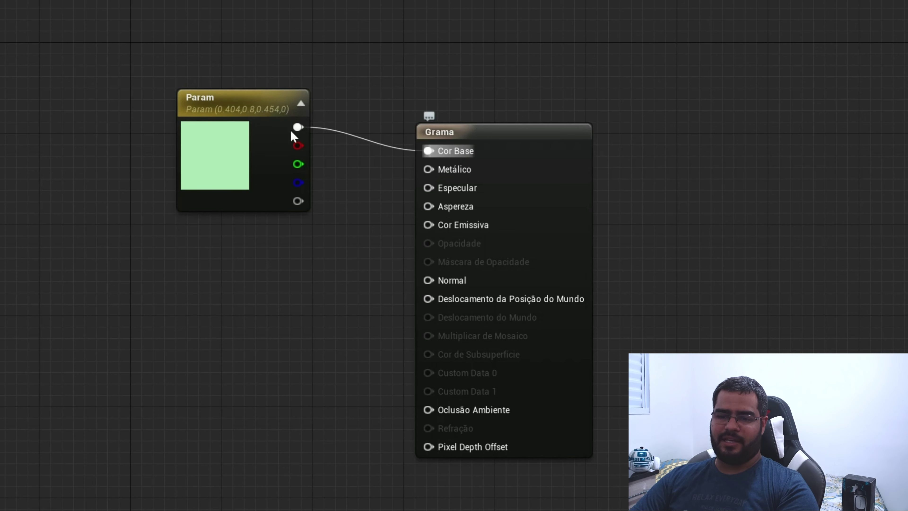
# Set the Param colour feeding Cor Base to pale yellow, about R 0.789, G 0.8, B 0.496
pyautogui.doubleClick(225, 150)
pyautogui.moveTo(294, 288)
pyautogui.mouseDown()
pyautogui.moveTo(324, 302)
pyautogui.moveTo(327, 293)
pyautogui.mouseUp()
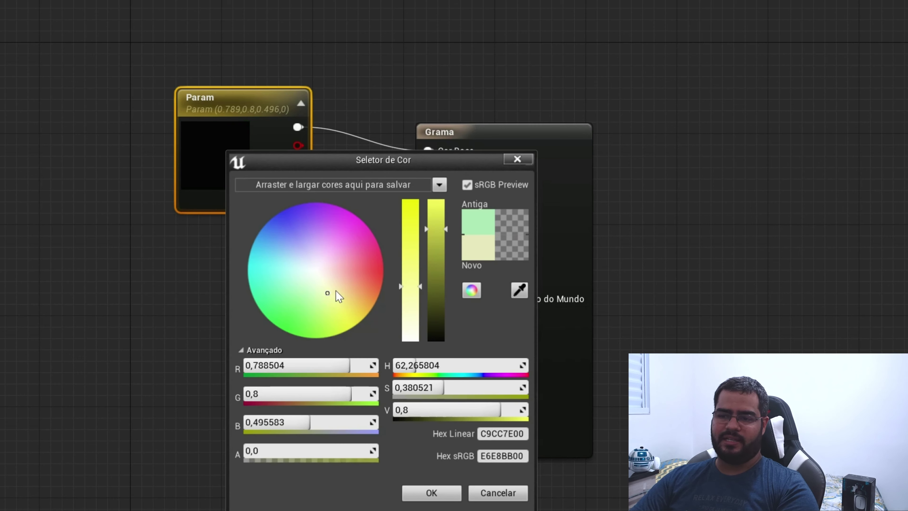
pyautogui.click(446, 493)
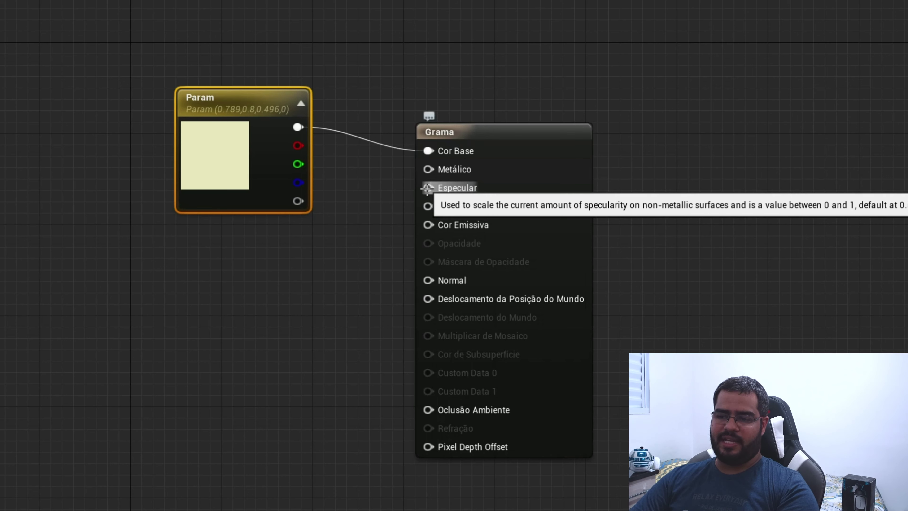
# Try a Constant node of about 3.715 on the Grama material's Especular input, and delete the node
pyautogui.moveTo(428, 188); pyautogui.dragTo(282, 318)
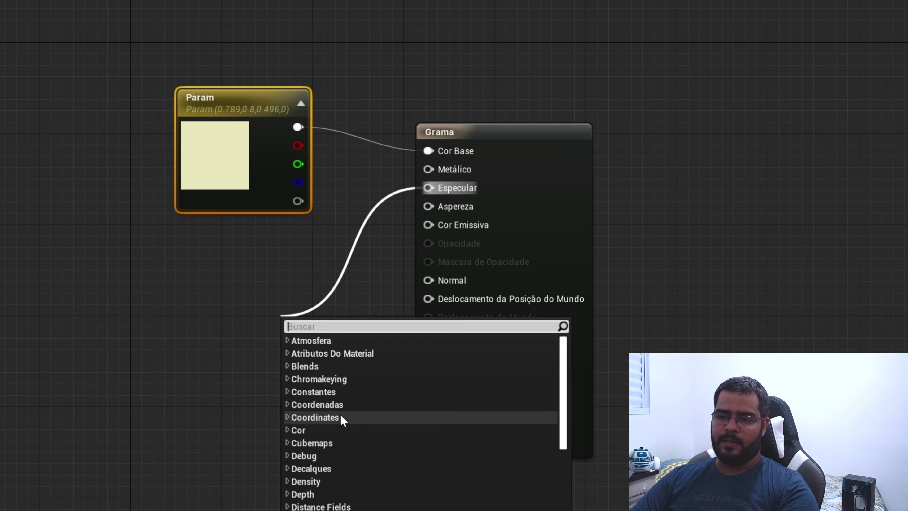
pyautogui.write('CONSTAN')
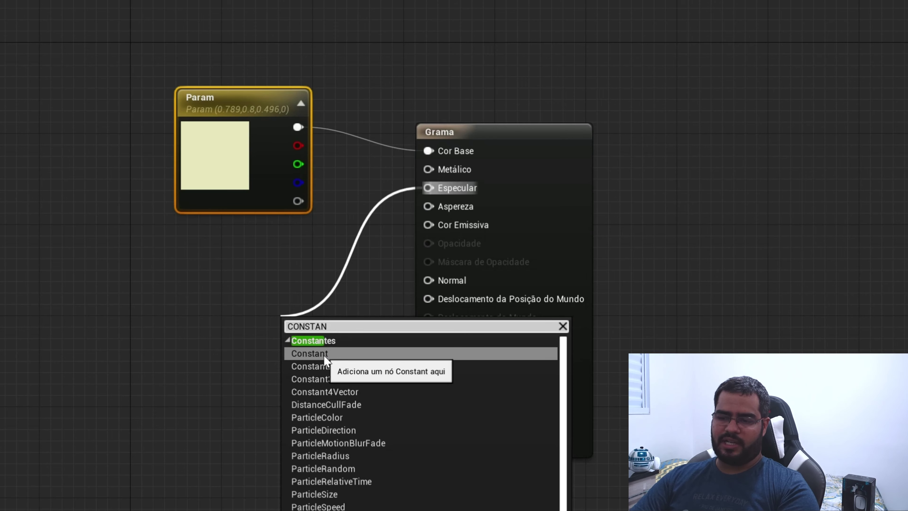
pyautogui.click(309, 353)
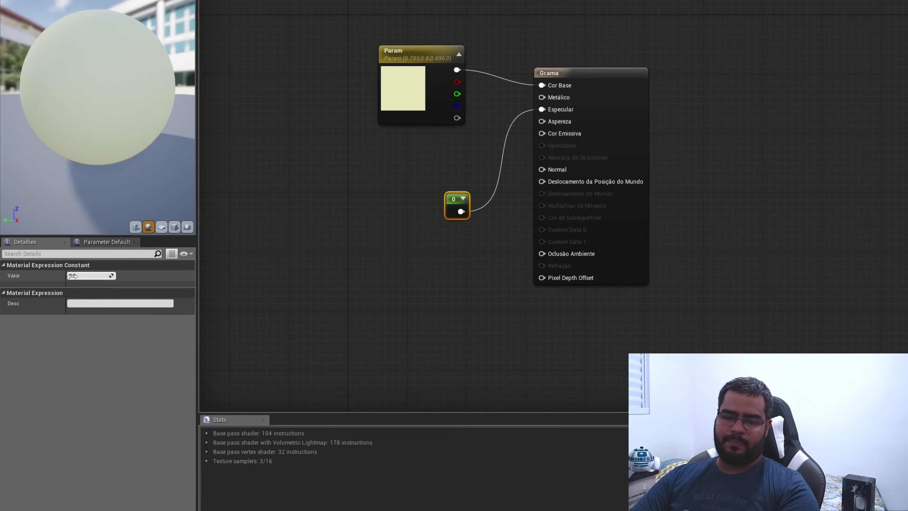
pyautogui.moveTo(54, 299); pyautogui.dragTo(75, 299)
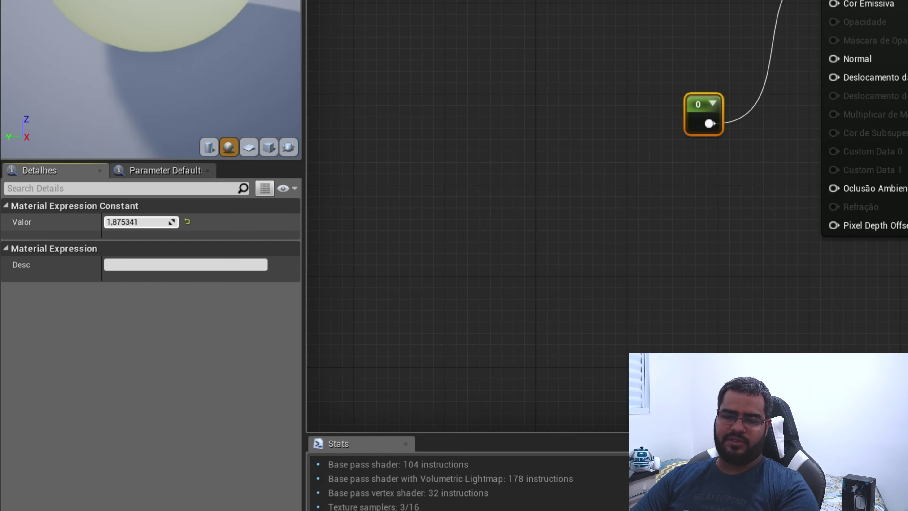
pyautogui.moveTo(141, 222); pyautogui.dragTo(229, 21)
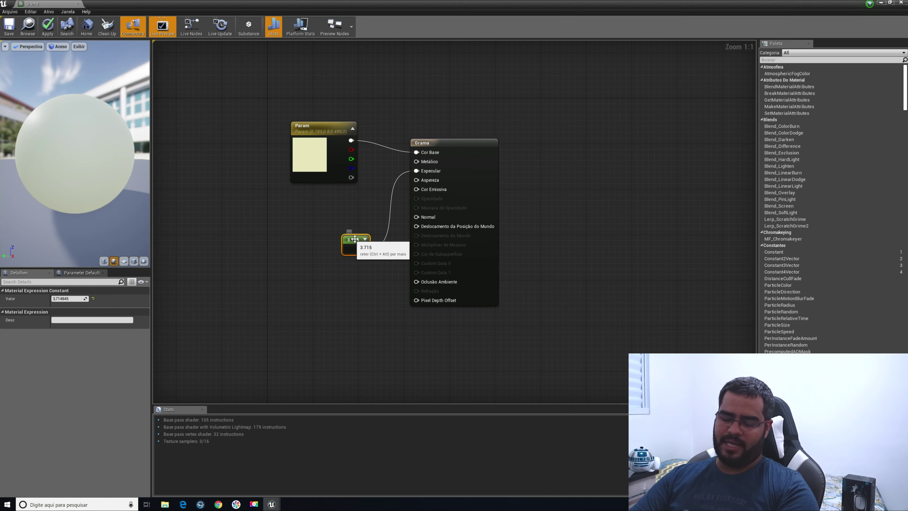
pyautogui.press('Delete')
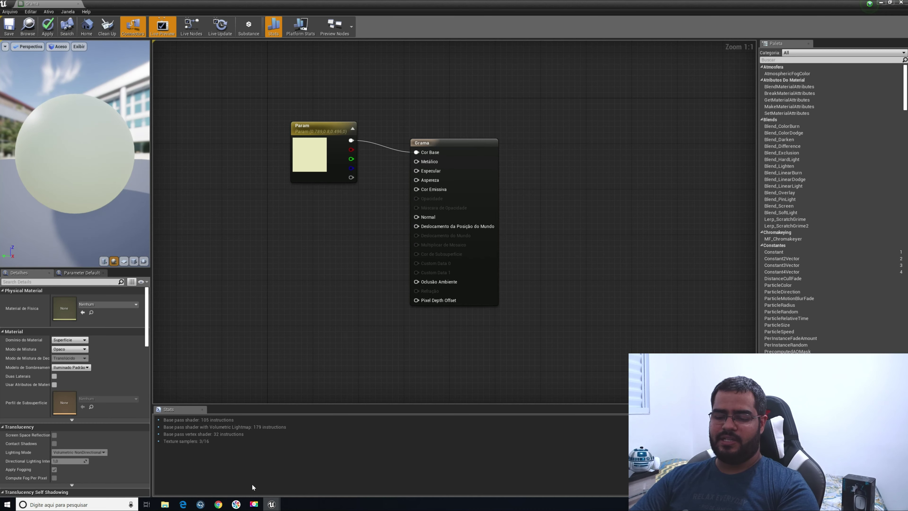
# Switch to the browser and examine the Roughness section of Unreal's Physically Based Materials page, sweeping its example slider across its range and back
pyautogui.moveTo(219, 504)
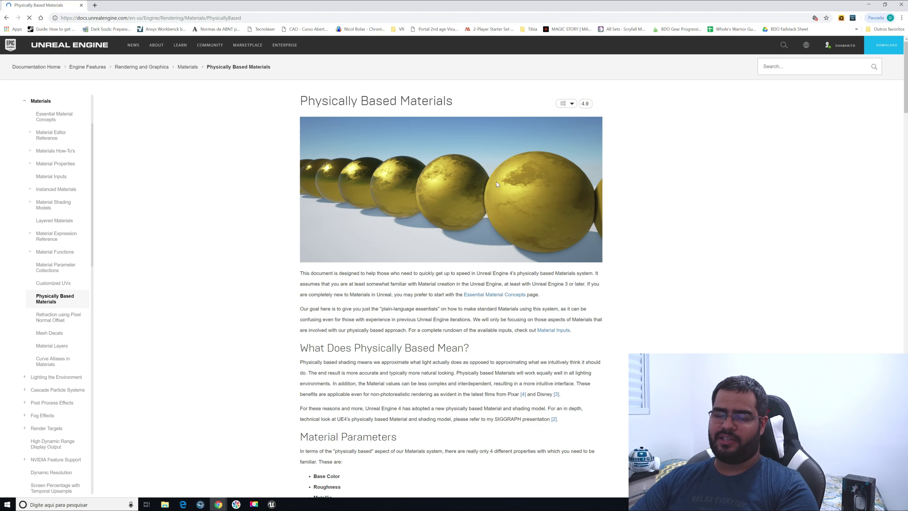
pyautogui.scroll(-15, 442, 192)
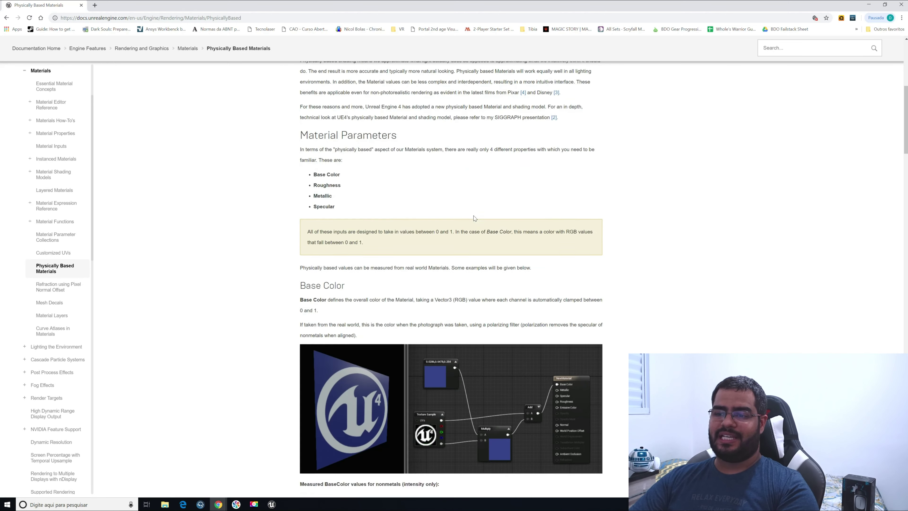
pyautogui.scroll(-20, 470, 221)
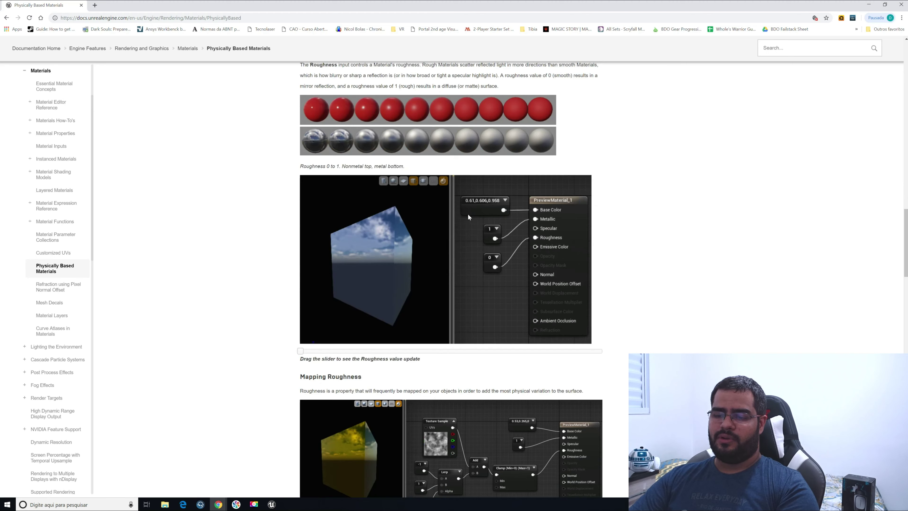
pyautogui.scroll(-5, 468, 218)
pyautogui.scroll(10, 446, 216)
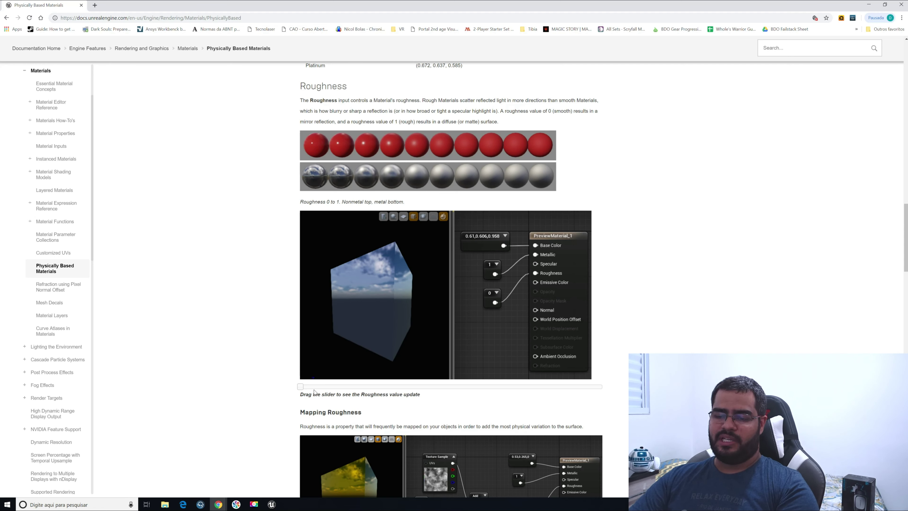
pyautogui.moveTo(344, 390); pyautogui.dragTo(543, 389)
pyautogui.moveTo(603, 394); pyautogui.dragTo(310, 382)
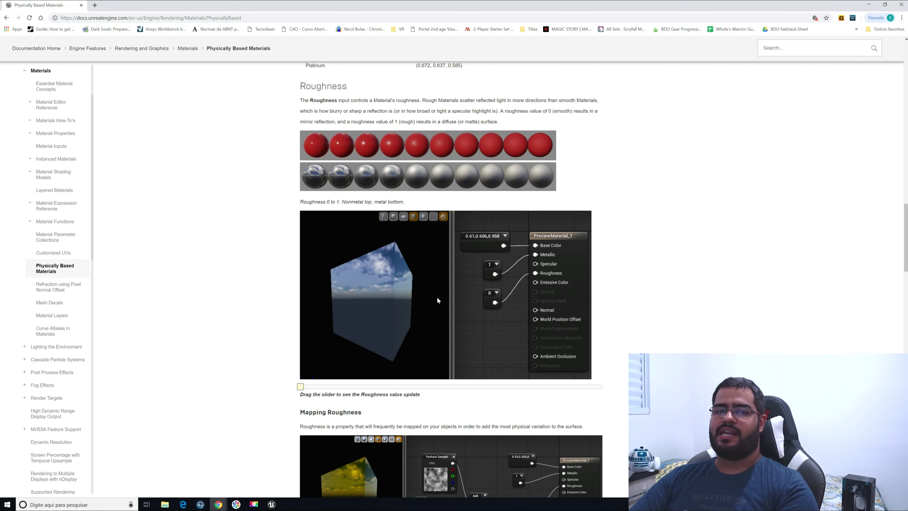
# Return to the Grama material in Unreal, save it and close its editor
pyautogui.click(272, 505)
pyautogui.click(301, 484)
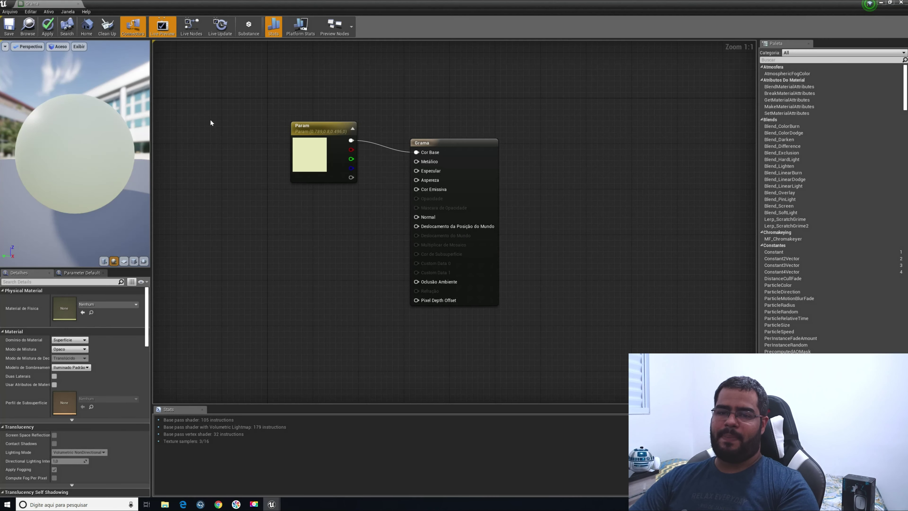
pyautogui.click(9, 29)
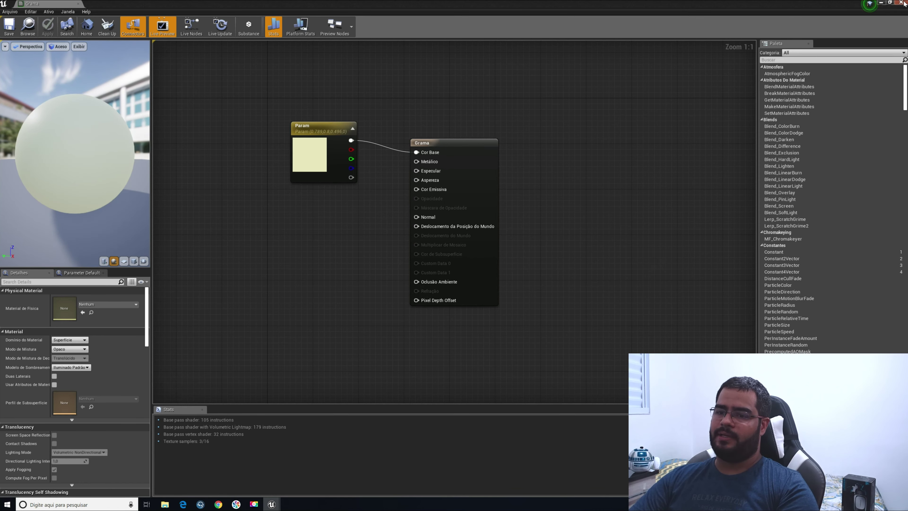
pyautogui.click(902, 3)
# Move all actors from piramide2_Plane through piramide3_Tijolo_356 into a new World Outliner folder named Piramide, and collapse it
pyautogui.moveTo(574, 230)
pyautogui.mouseDown(button='right')
pyautogui.moveTo(446, 250)
pyautogui.moveTo(594, 186)
pyautogui.moveTo(575, 230)
pyautogui.mouseUp(button='right')
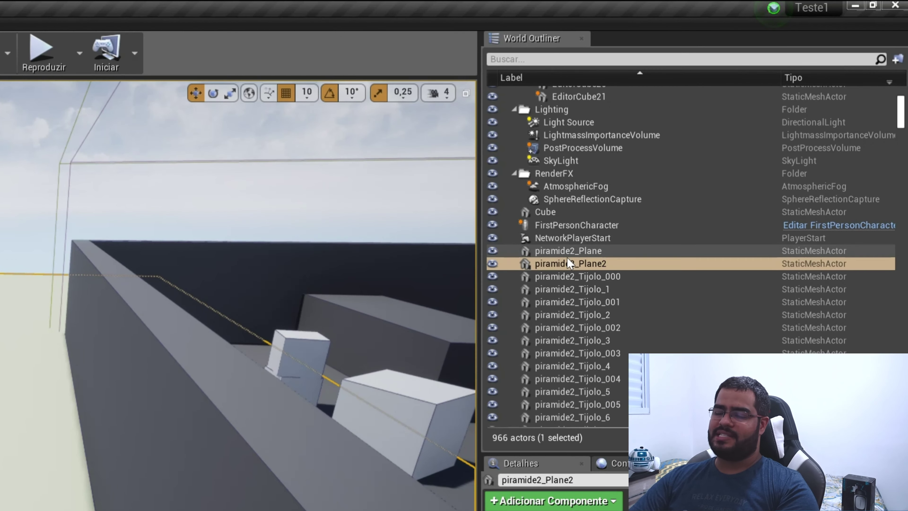
pyautogui.click(569, 250)
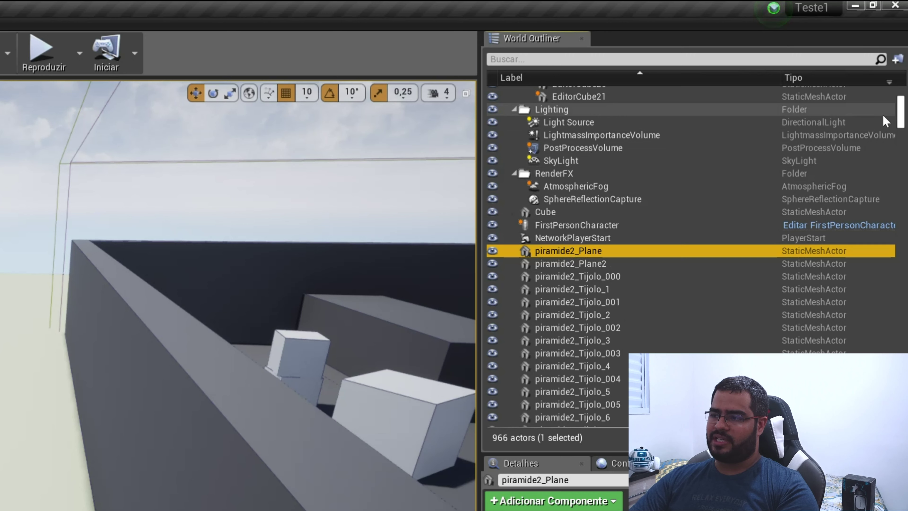
pyautogui.moveTo(901, 127); pyautogui.dragTo(901, 411)
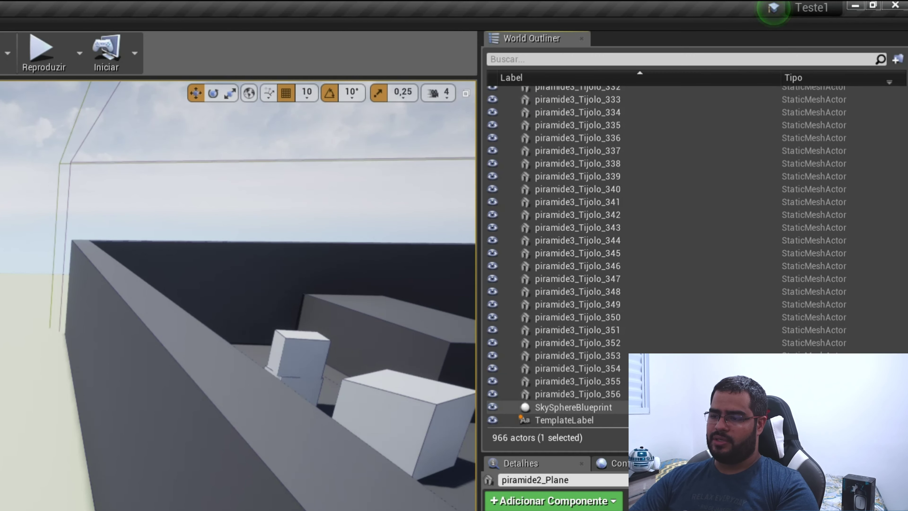
pyautogui.keyDown('shift'); pyautogui.click(593, 389); pyautogui.keyUp('shift')
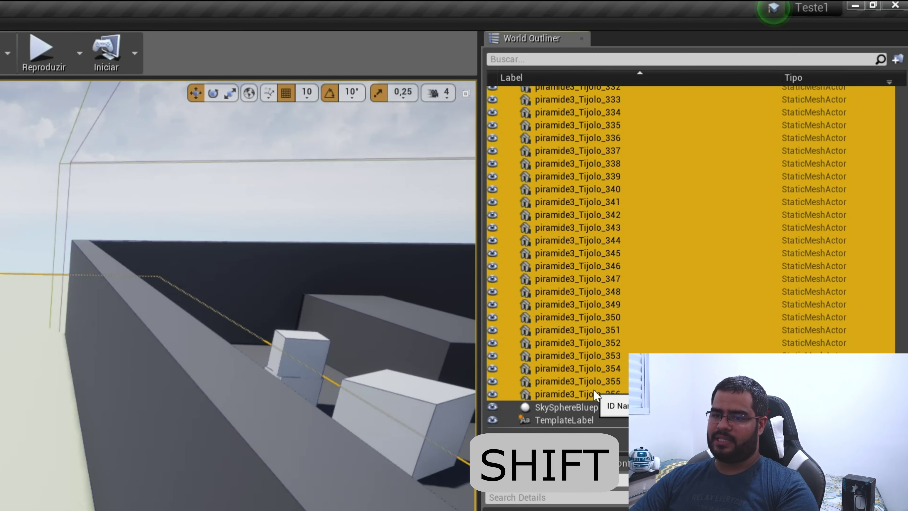
pyautogui.rightClick(572, 207)
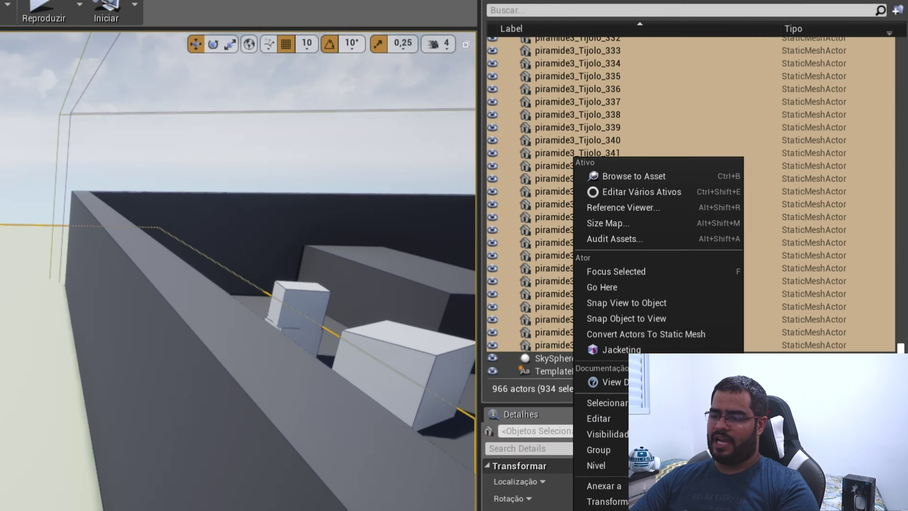
pyautogui.moveTo(640, 287)
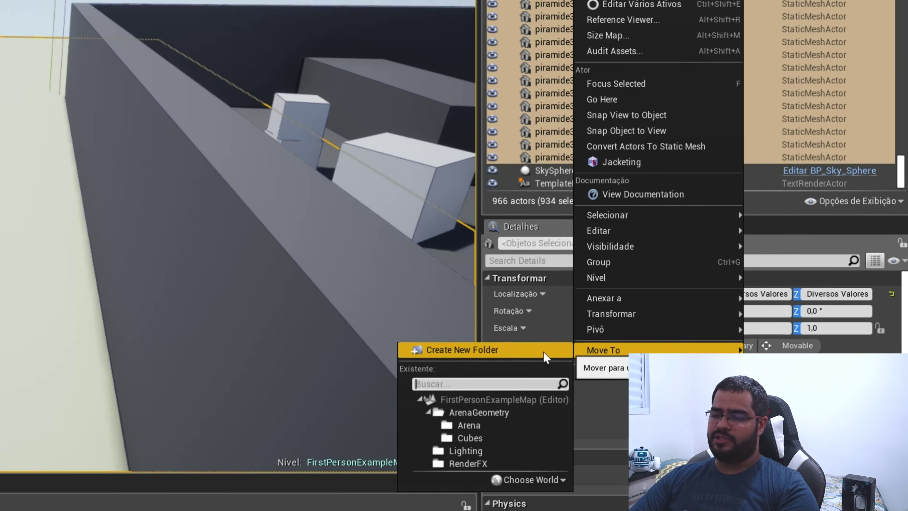
pyautogui.click(556, 289)
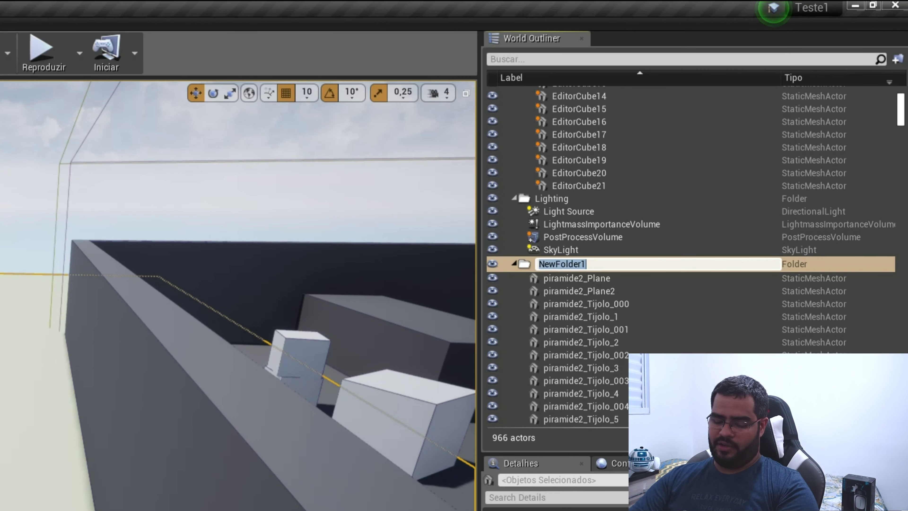
pyautogui.write('Piramide')
pyautogui.press('Return')
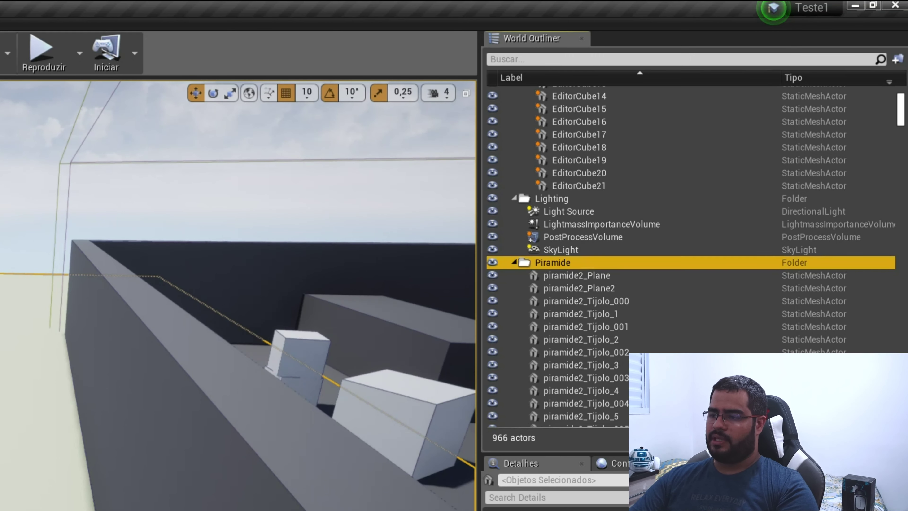
pyautogui.click(513, 262)
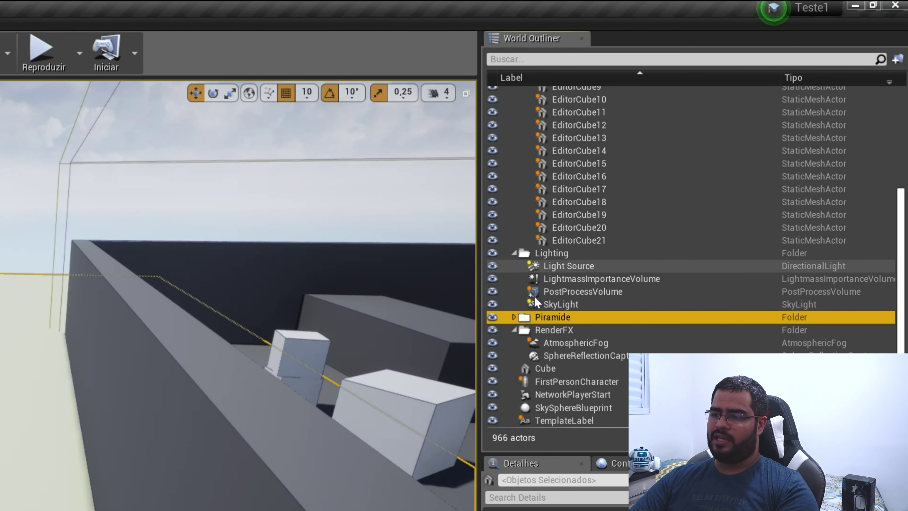
# Delete EditorCube8 through EditorCube21 and the emptied Cubes folder from the level
pyautogui.moveTo(904, 349); pyautogui.dragTo(905, 252)
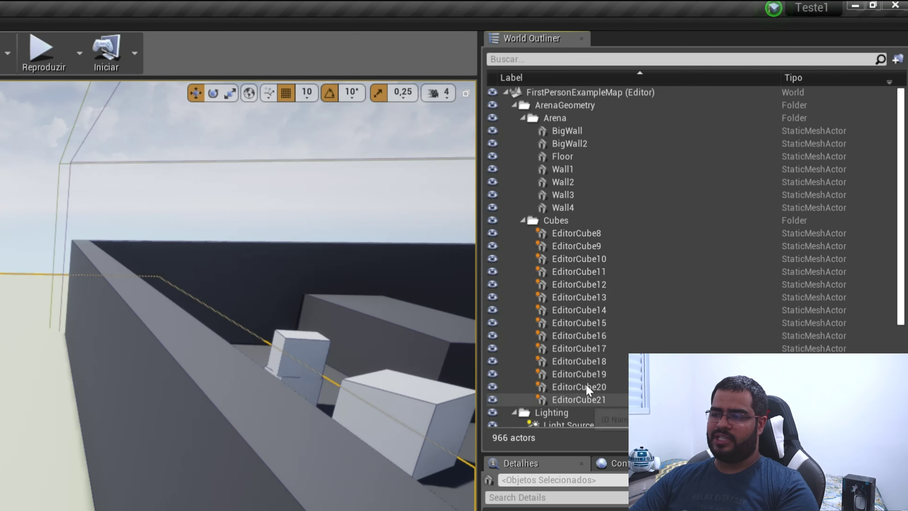
pyautogui.click(585, 236)
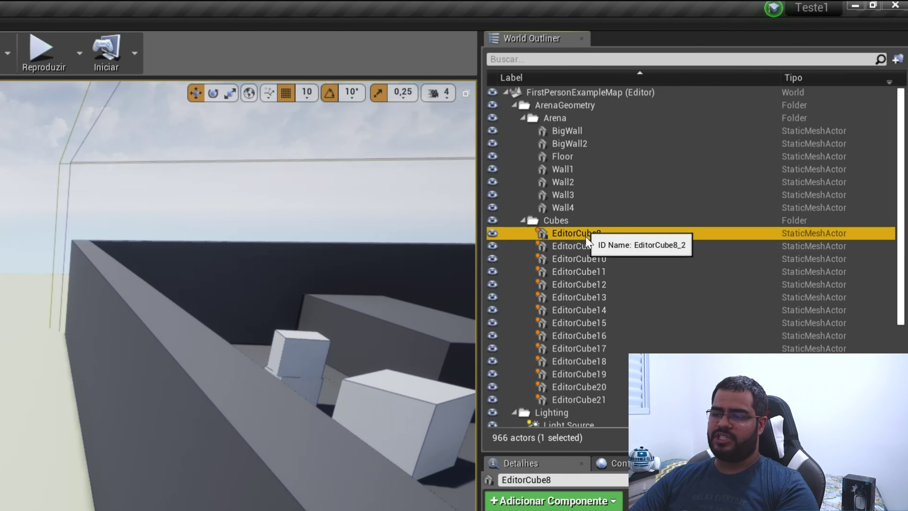
pyautogui.keyDown('shift'); pyautogui.click(586, 400); pyautogui.keyUp('shift')
pyautogui.press('Delete')
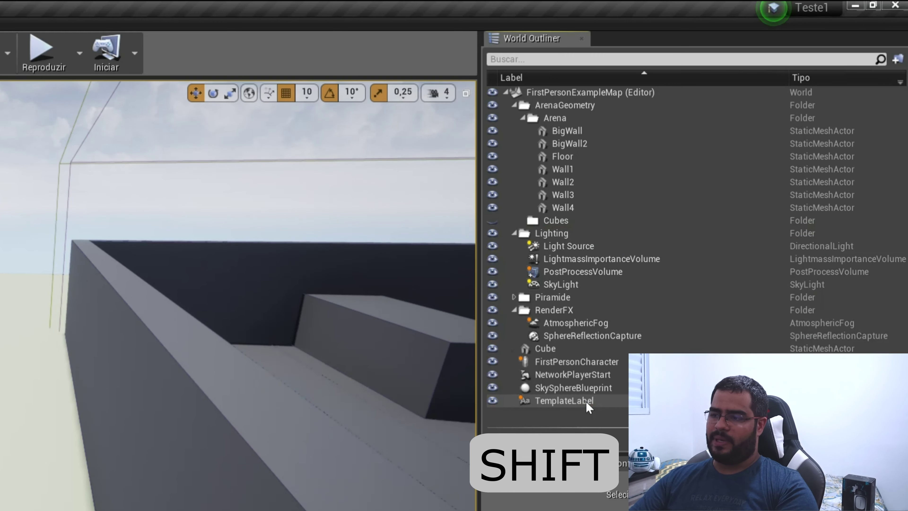
pyautogui.click(555, 221)
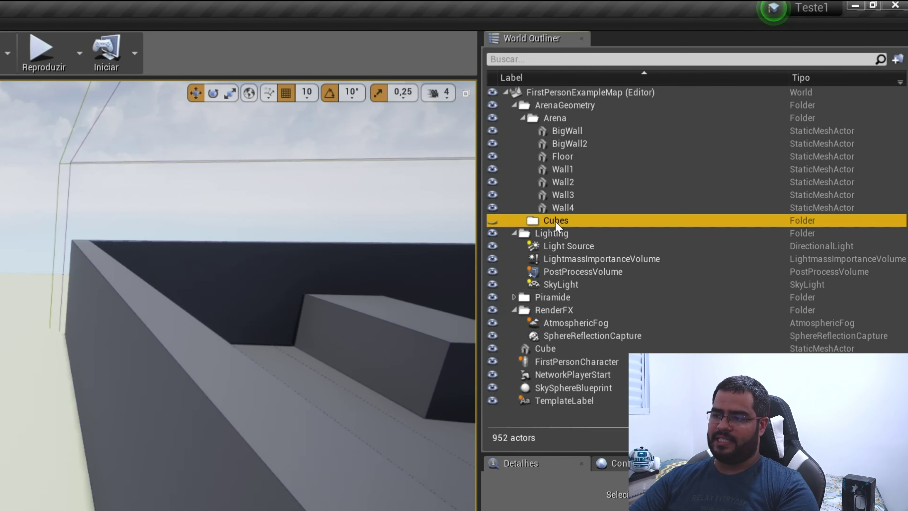
pyautogui.press('Delete')
# Delete the ArenaGeometry and Arena folders together with the BigWall, Floor and Wall actors they contain
pyautogui.click(573, 207)
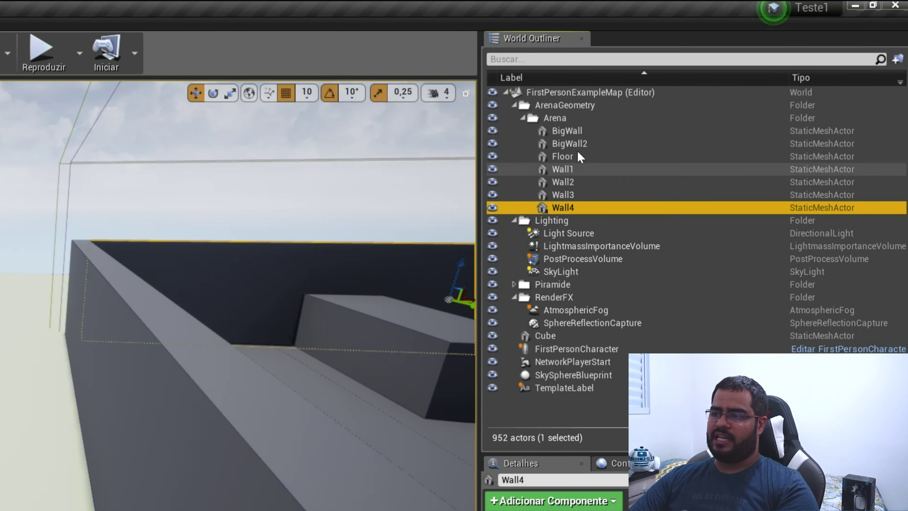
pyautogui.keyDown('shift'); pyautogui.click(575, 105); pyautogui.keyUp('shift')
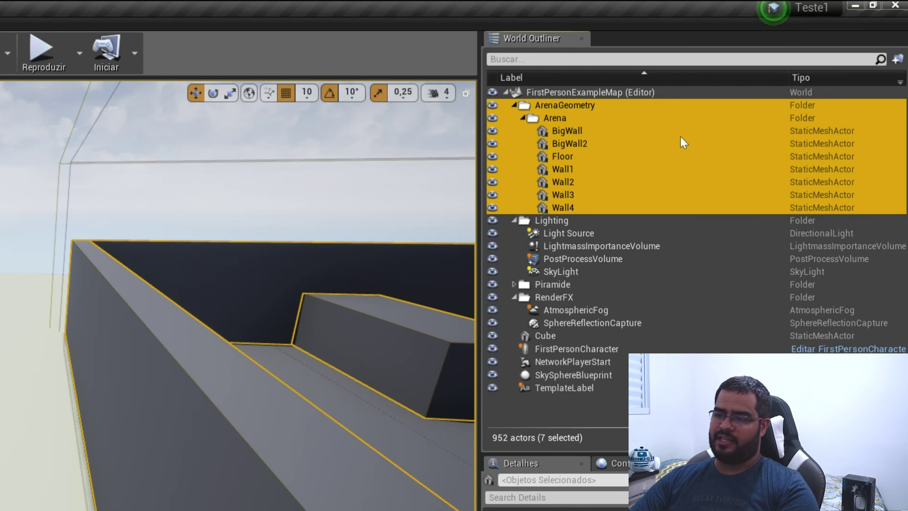
pyautogui.press('Delete')
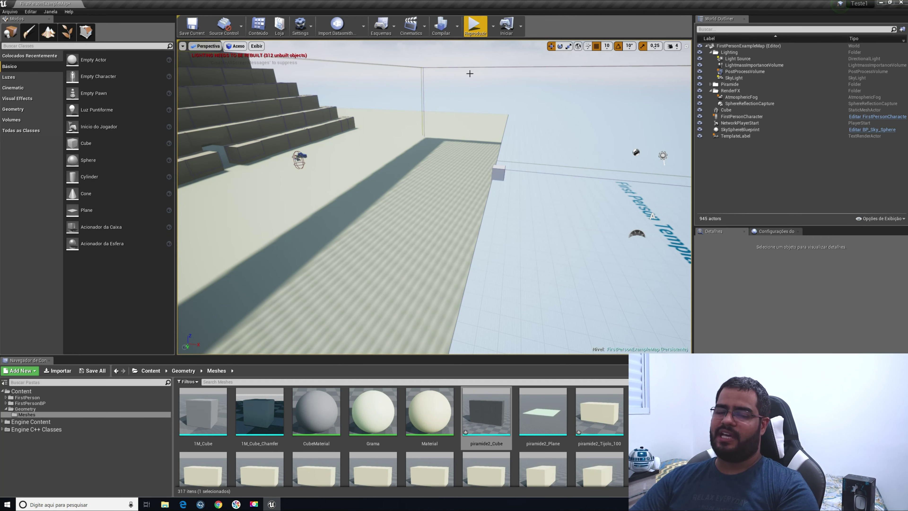
# Delete the leftover Cube beside the ground plane from the level
pyautogui.press('w')
pyautogui.moveTo(465, 210); pyautogui.dragTo(443, 210, button='right')
pyautogui.click(404, 236)
pyautogui.press('Delete')
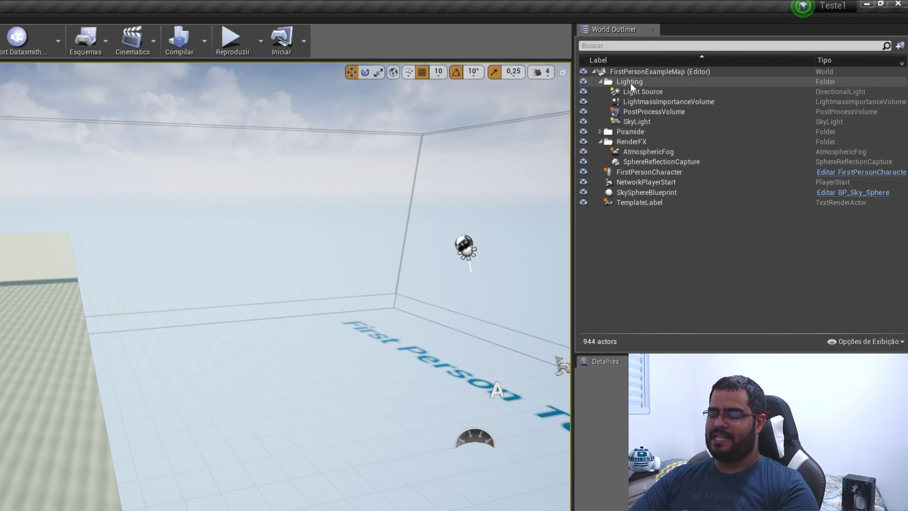
# Examine the Light Source, LightmassImportanceVolume, PostProcessVolume and SkyLight one after another in the level
pyautogui.click(658, 90)
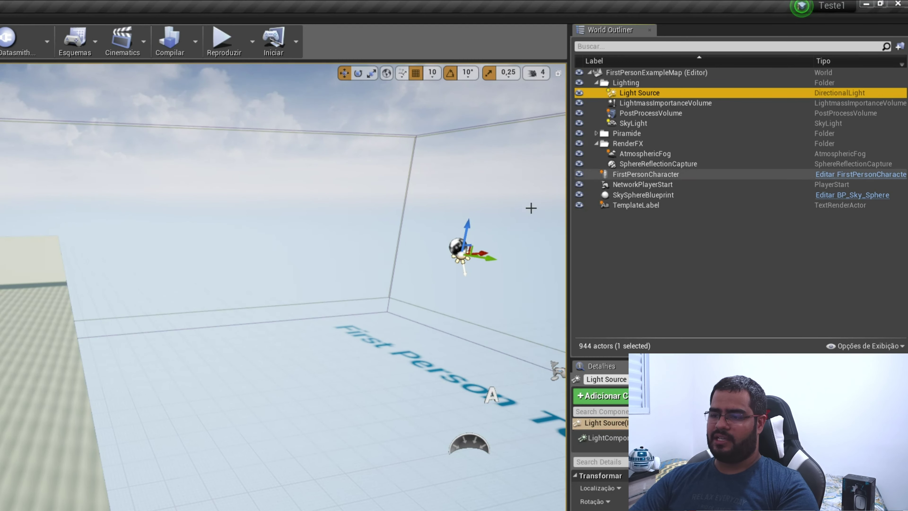
pyautogui.press('f')
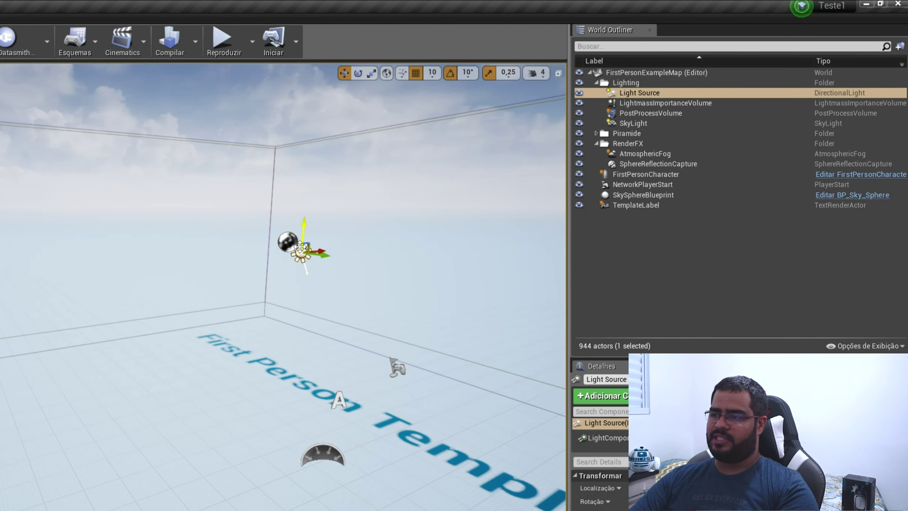
pyautogui.click(657, 102)
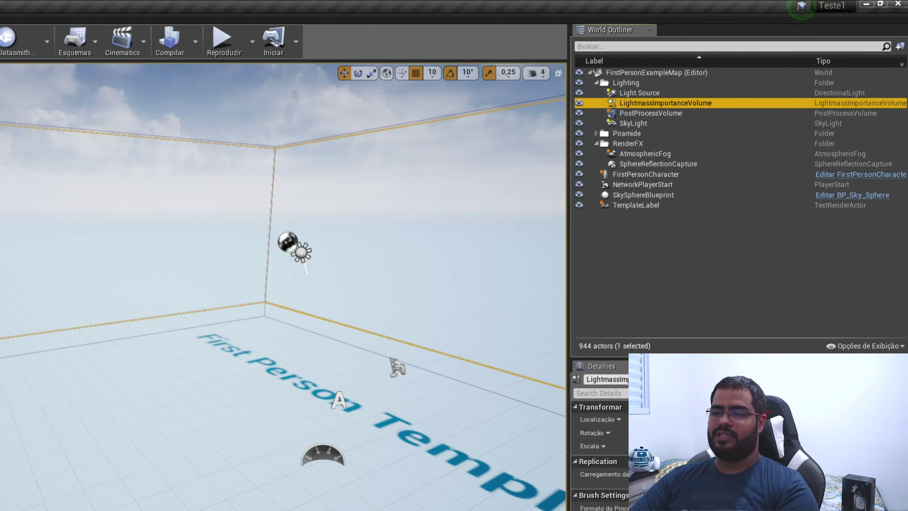
pyautogui.press('f')
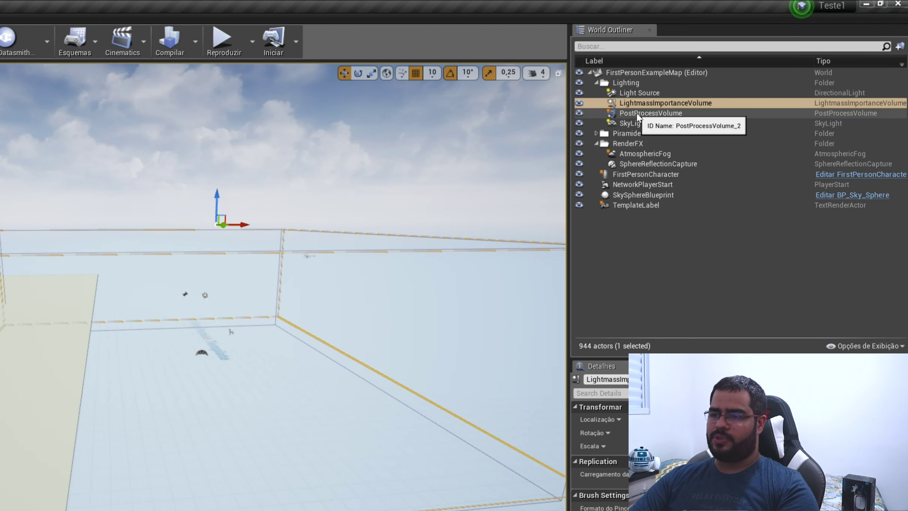
pyautogui.click(636, 113)
pyautogui.press('f')
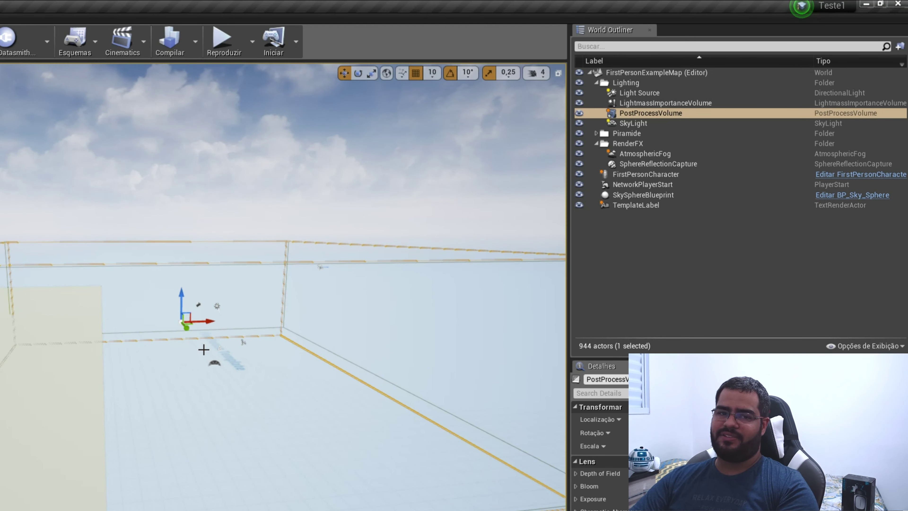
pyautogui.moveTo(129, 406); pyautogui.dragTo(130, 445, button='right')
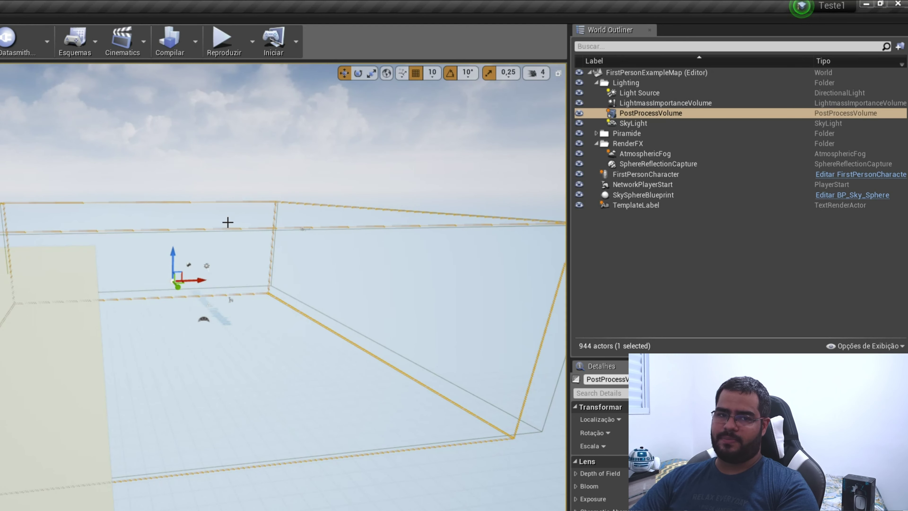
pyautogui.click(632, 122)
pyautogui.doubleClick(630, 123)
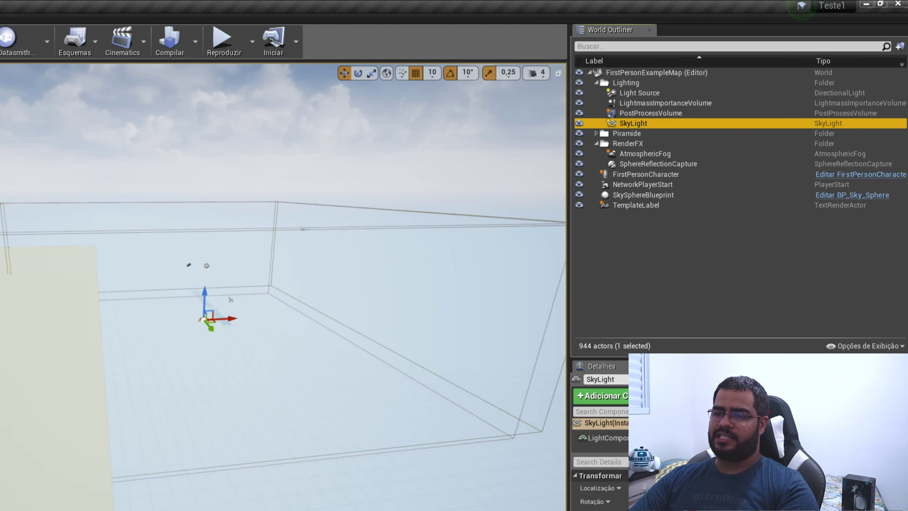
pyautogui.moveTo(277, 308); pyautogui.dragTo(291, 337, button='right')
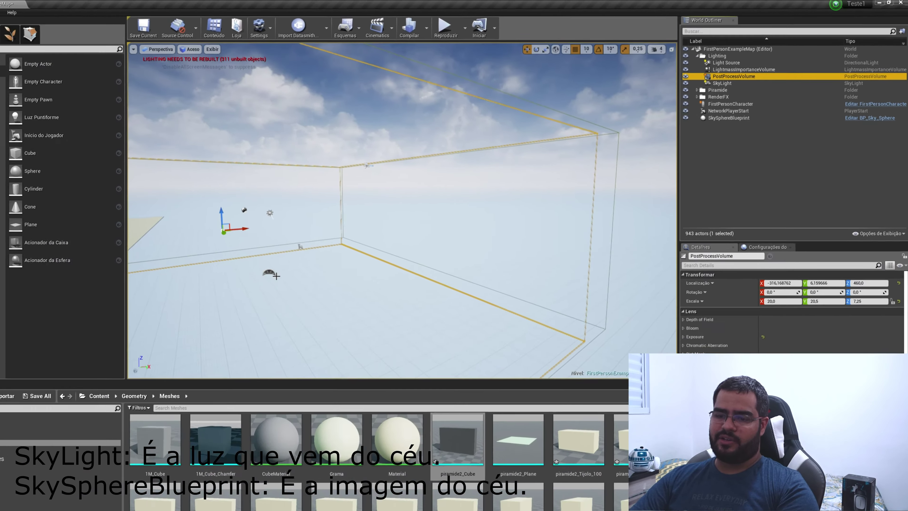
# Inspect the Light Source and SkySphereBlueprint with the whole pyramid in view, leaving the Light Source selected
pyautogui.click(269, 214)
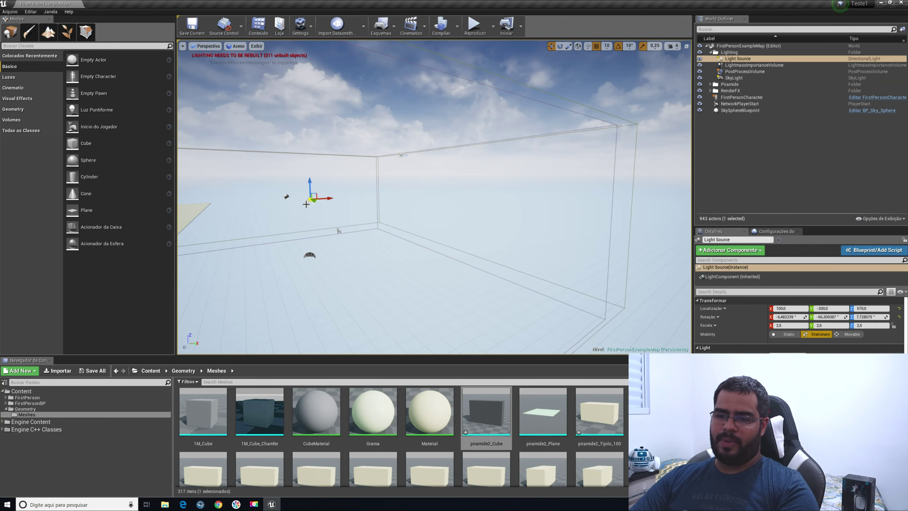
pyautogui.moveTo(340, 242); pyautogui.dragTo(290, 256, button='right')
pyautogui.press('s')
pyautogui.moveTo(351, 222); pyautogui.dragTo(350, 221, button='right')
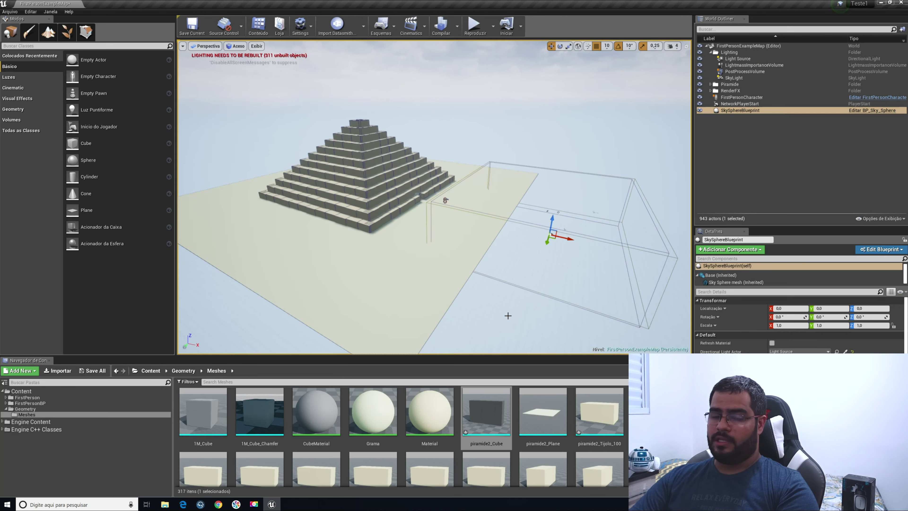
pyautogui.moveTo(497, 312); pyautogui.dragTo(499, 314, button='right')
pyautogui.click(737, 58)
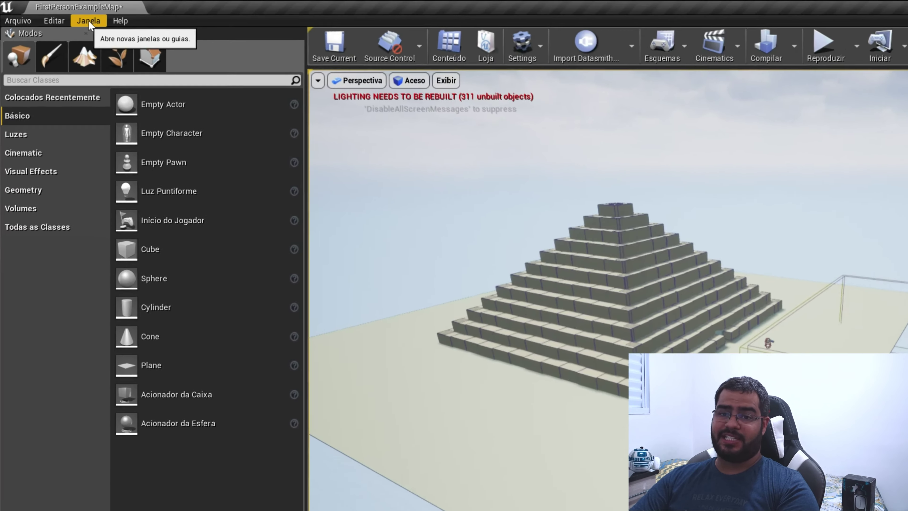
# In the world's Lightmass settings, set the number of indirect lighting bounces to 100
pyautogui.click(50, 11)
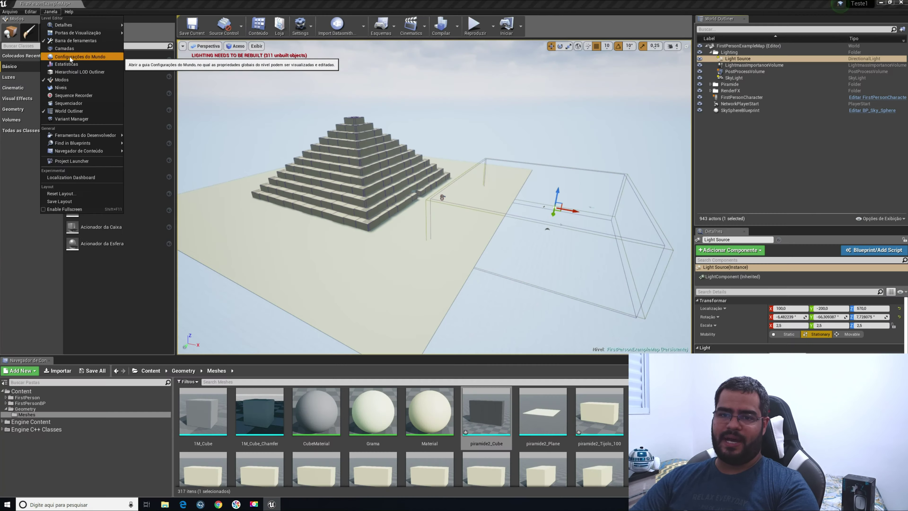
pyautogui.click(161, 113)
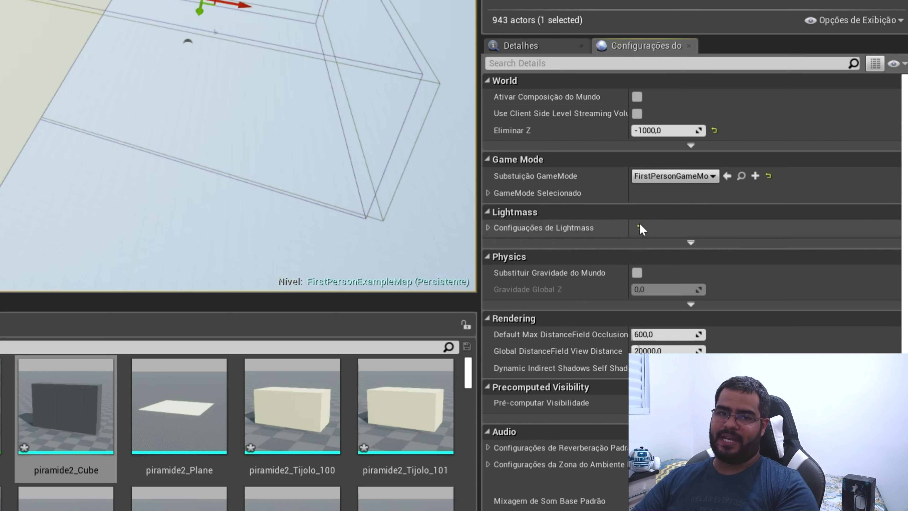
pyautogui.click(491, 232)
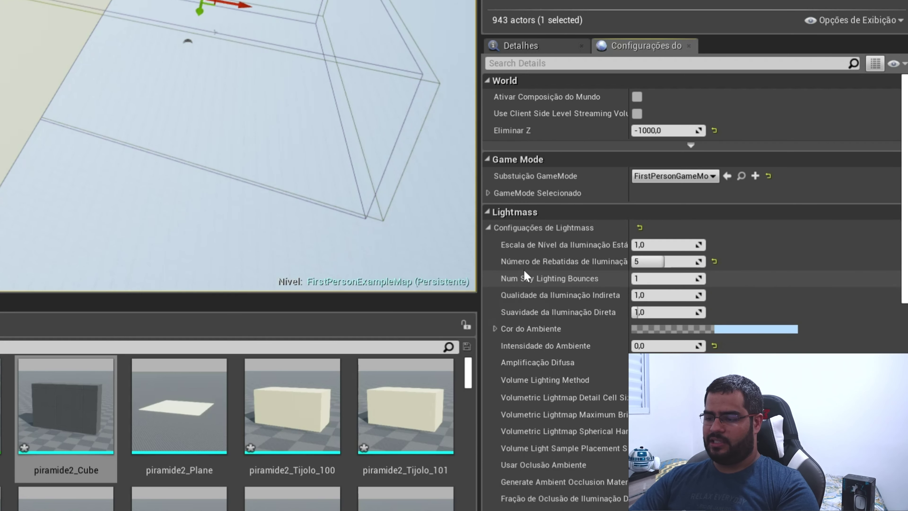
pyautogui.moveTo(613, 266)
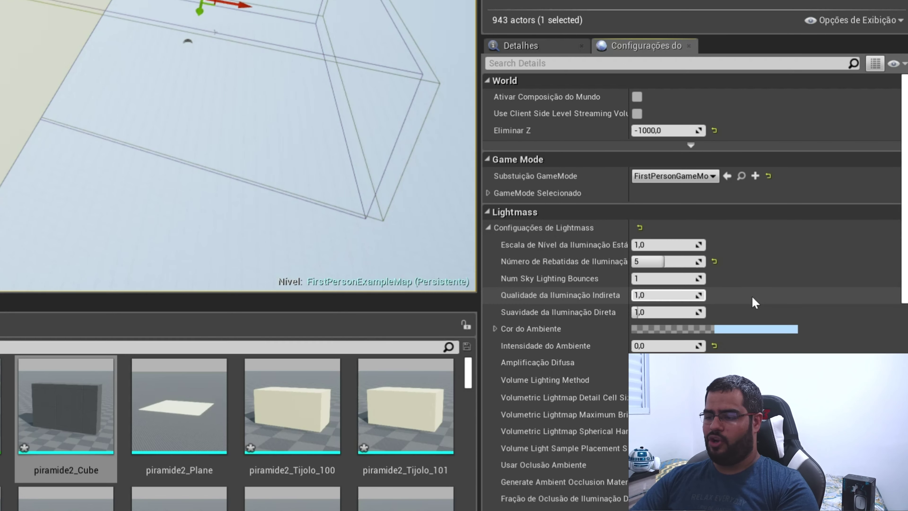
pyautogui.click(649, 262)
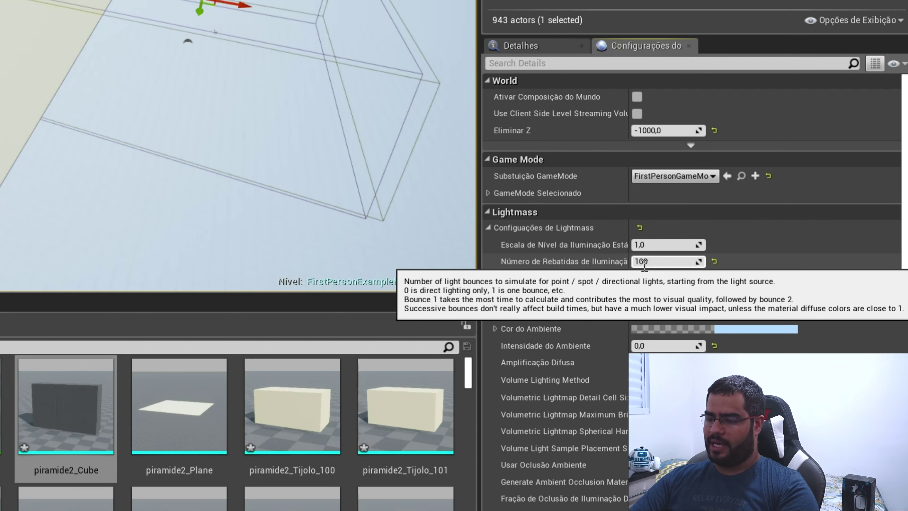
pyautogui.click(660, 297)
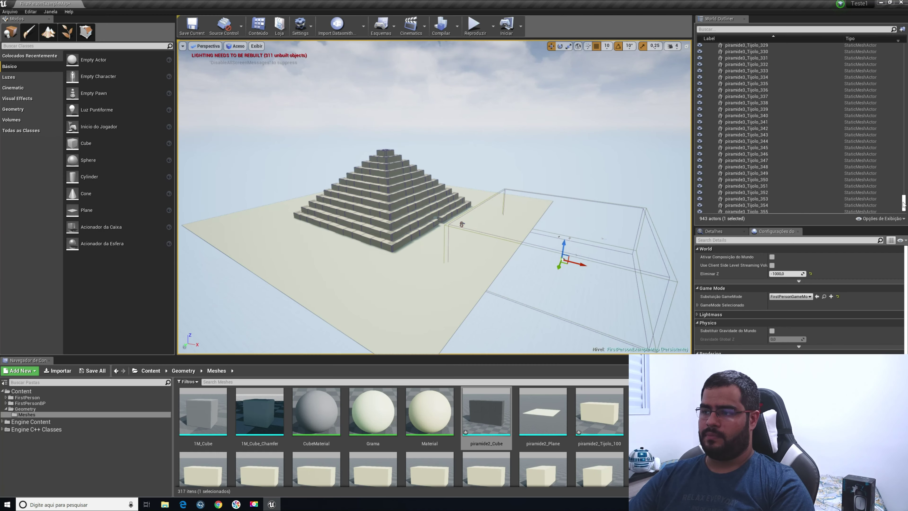
# Collapse the Piramide folder and move the LightmassImportanceVolume along X onto the pyramid, to about X -5681
pyautogui.moveTo(903, 203); pyautogui.dragTo(896, 41)
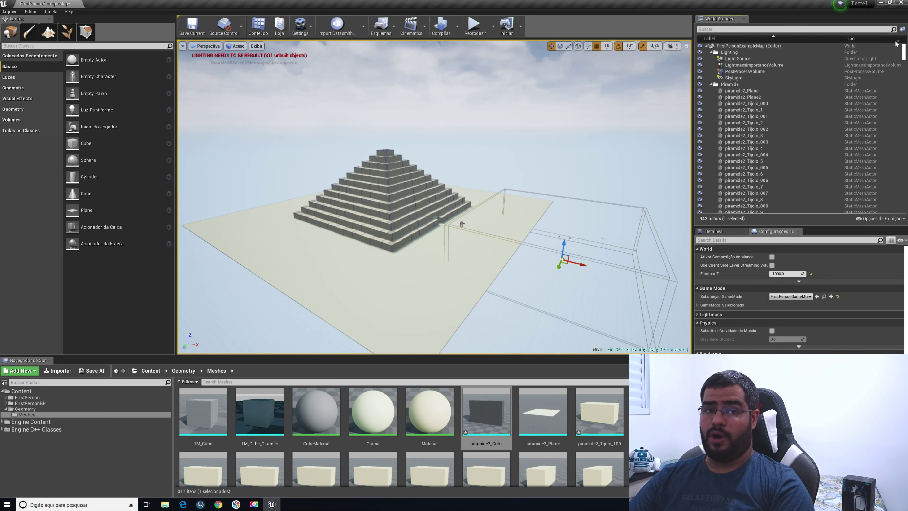
pyautogui.click(710, 84)
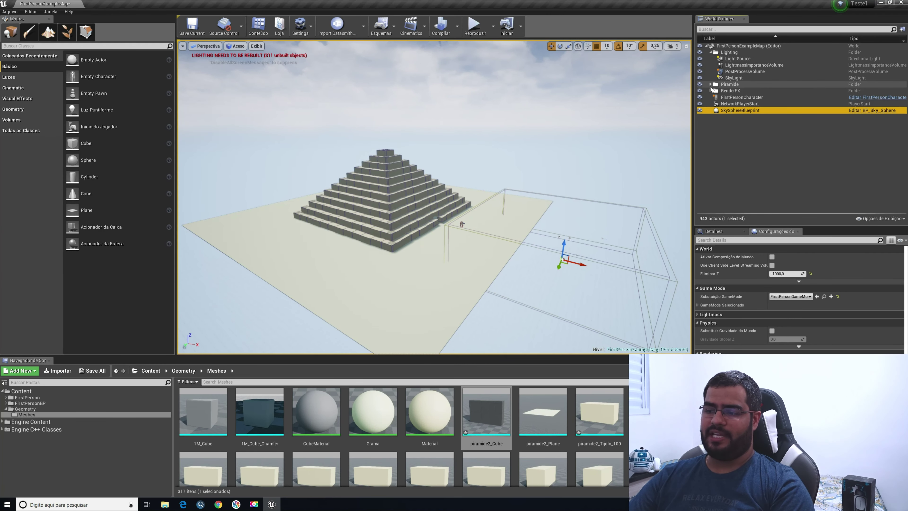
pyautogui.click(758, 66)
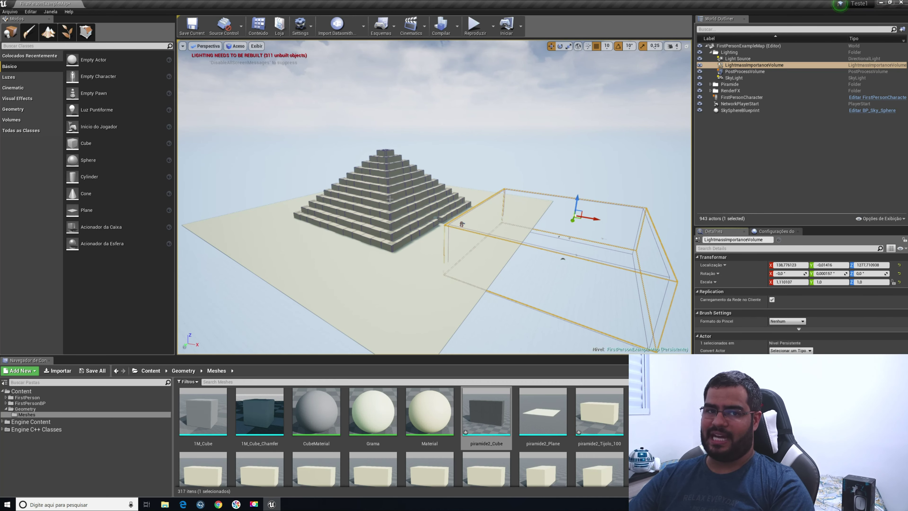
pyautogui.moveTo(596, 220); pyautogui.dragTo(407, 197)
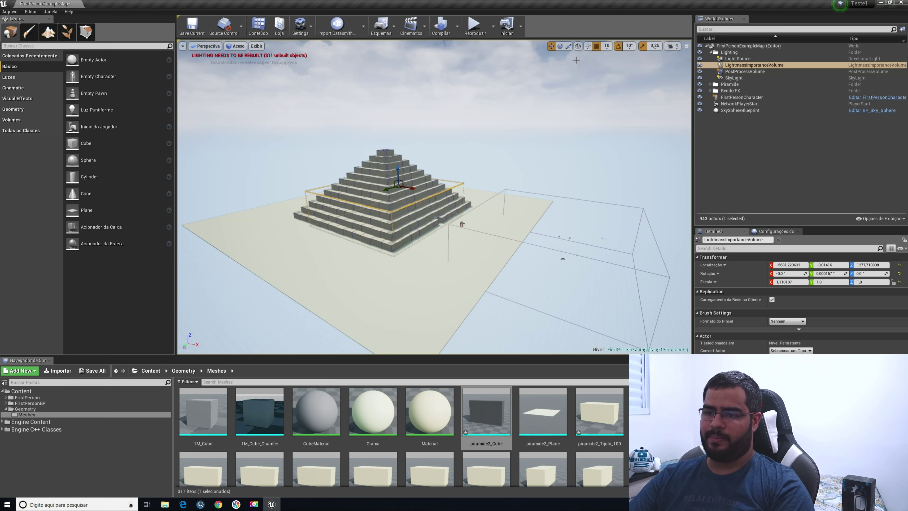
# Scale the LightmassImportanceVolume to 2.75 in X and 2.5 in Y around the pyramid
pyautogui.moveTo(383, 193); pyautogui.dragTo(391, 239)
pyautogui.moveTo(409, 247); pyautogui.dragTo(390, 259, button='right')
pyautogui.press('s')
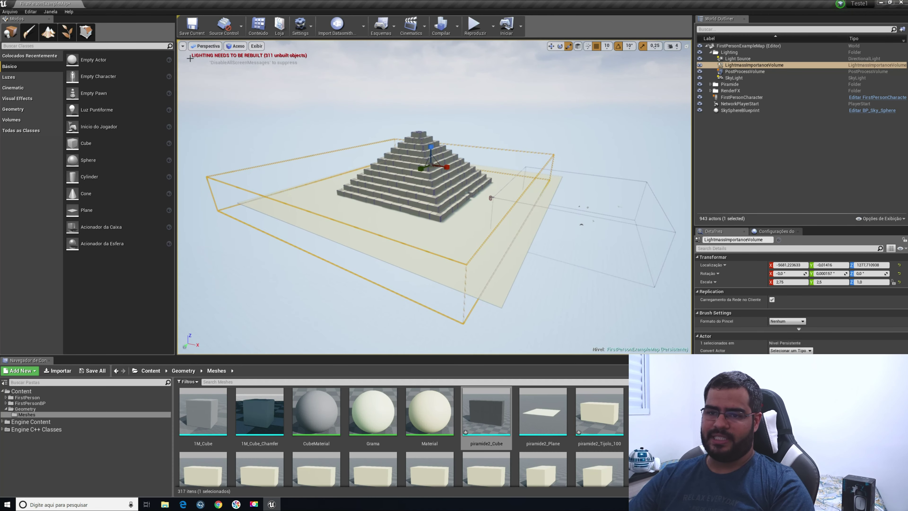
# In the front view, align the LightmassImportanceVolume with the ground plane at about X -5031 and Z 1548
pyautogui.click(206, 46)
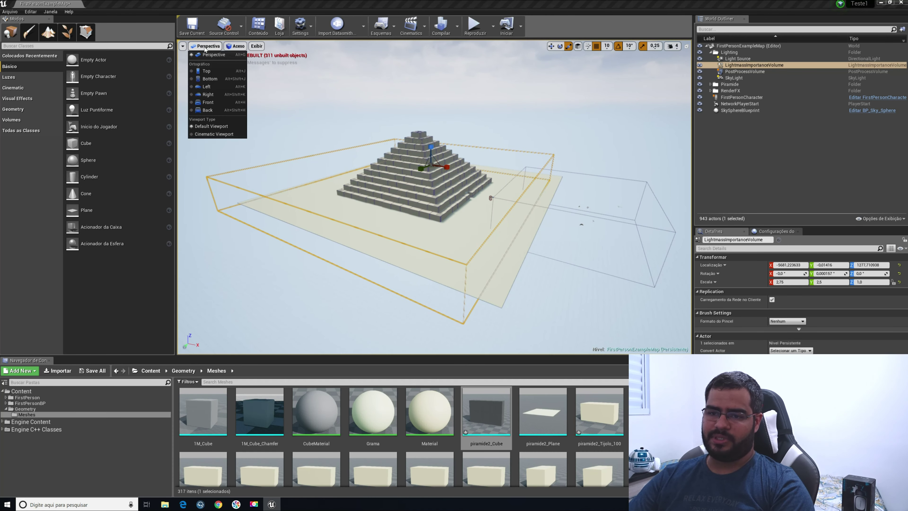
pyautogui.click(213, 104)
pyautogui.scroll(-12, 406, 203)
pyautogui.moveTo(336, 221); pyautogui.dragTo(560, 183, button='right')
pyautogui.scroll(-2, 586, 211)
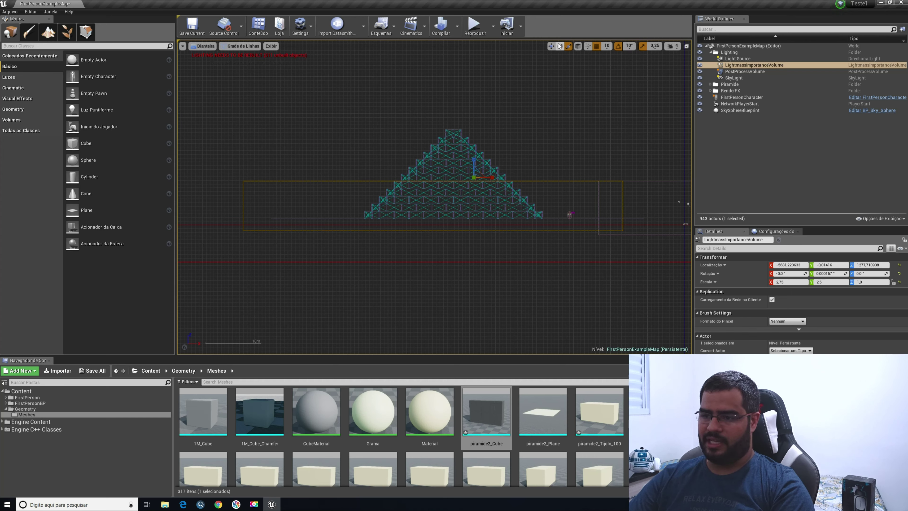
pyautogui.moveTo(492, 177); pyautogui.dragTo(517, 178)
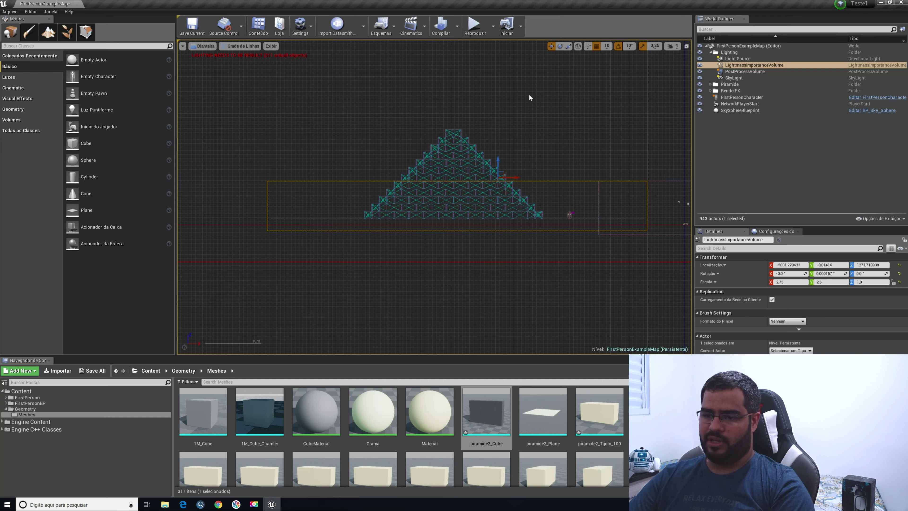
pyautogui.moveTo(499, 160); pyautogui.dragTo(499, 150)
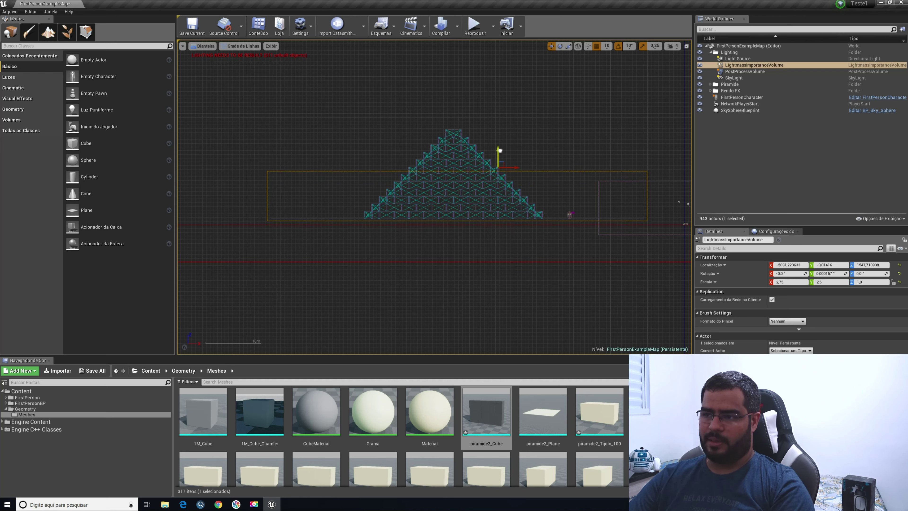
# Scale the LightmassImportanceVolume to 2.5 in Z, raise it to about Z 3478, and check its fit from the right and in perspective
pyautogui.click(568, 47)
pyautogui.moveTo(500, 150); pyautogui.dragTo(508, 76)
pyautogui.press('w')
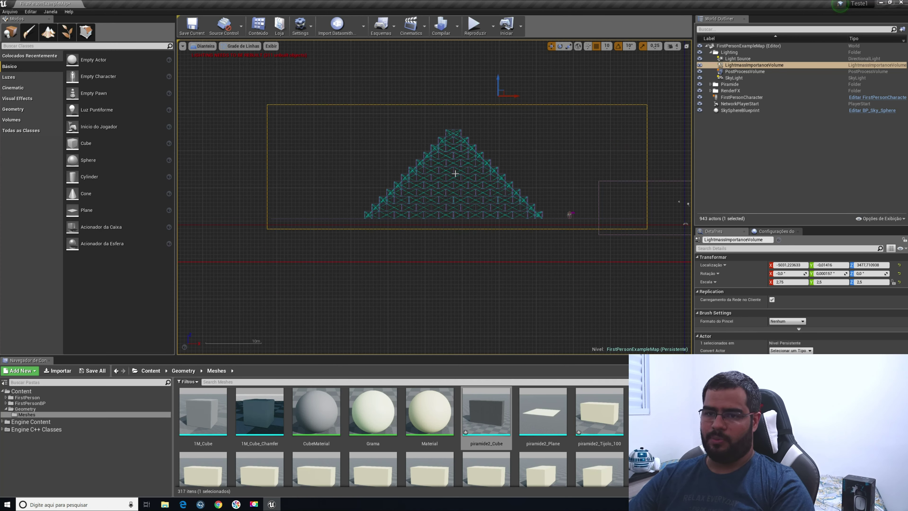
pyautogui.click(204, 45)
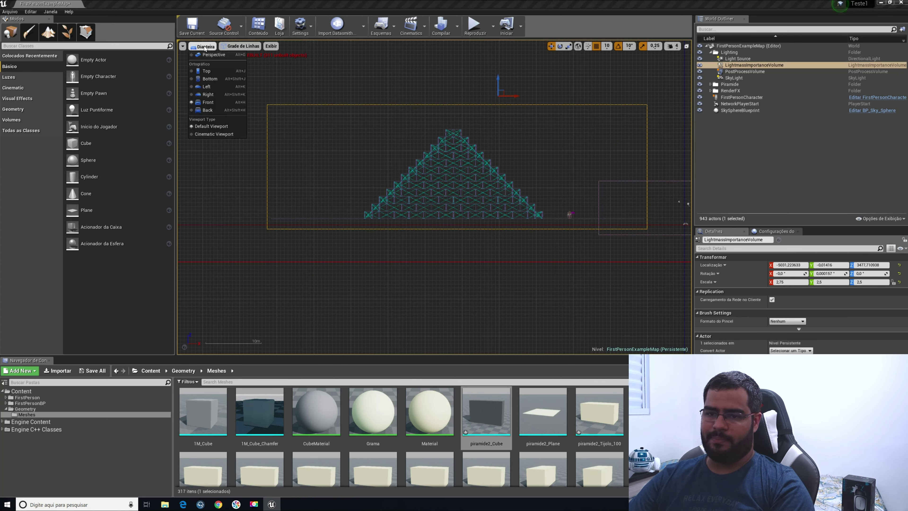
pyautogui.click(209, 95)
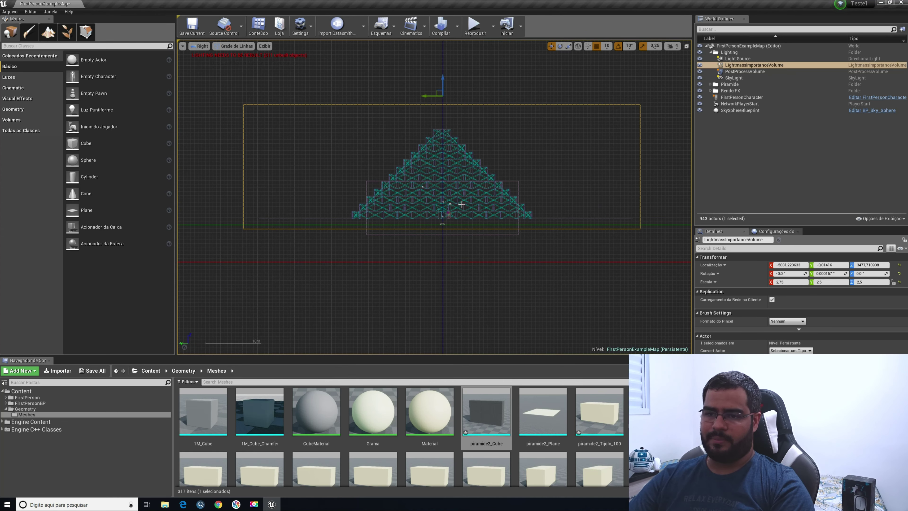
pyautogui.click(201, 46)
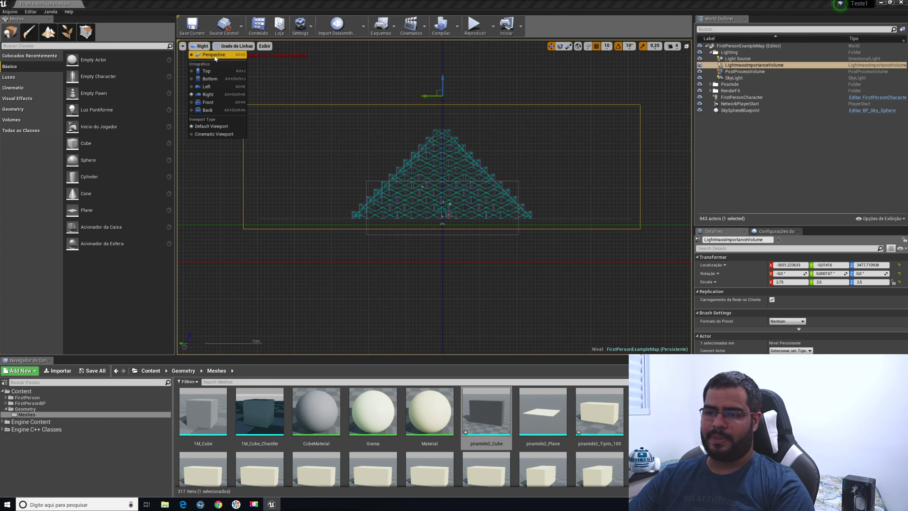
pyautogui.click(214, 56)
pyautogui.moveTo(422, 237)
pyautogui.mouseDown(button='right')
pyautogui.moveTo(440, 202)
pyautogui.moveTo(413, 219)
pyautogui.moveTo(423, 236)
pyautogui.mouseUp(button='right')
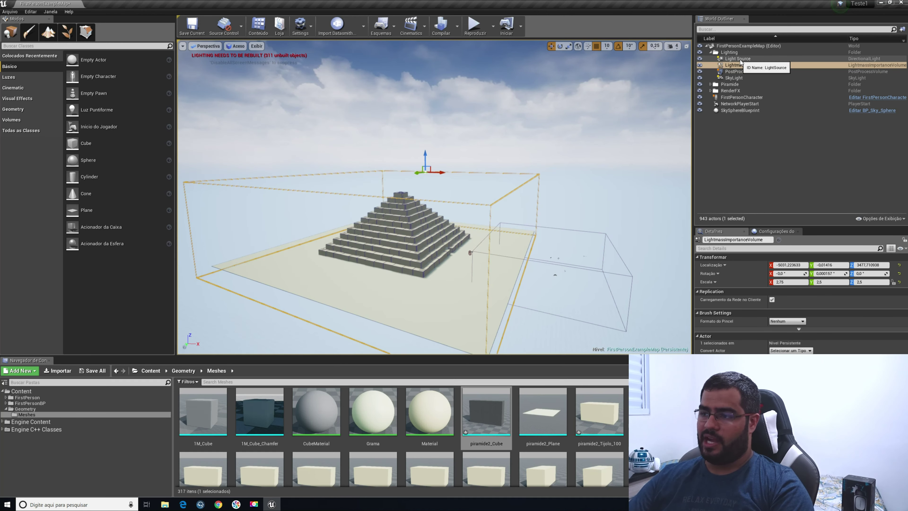
# Raise the Light Source to Z 3090 and centre it on the pyramid at Y 20 in the right view
pyautogui.click(739, 59)
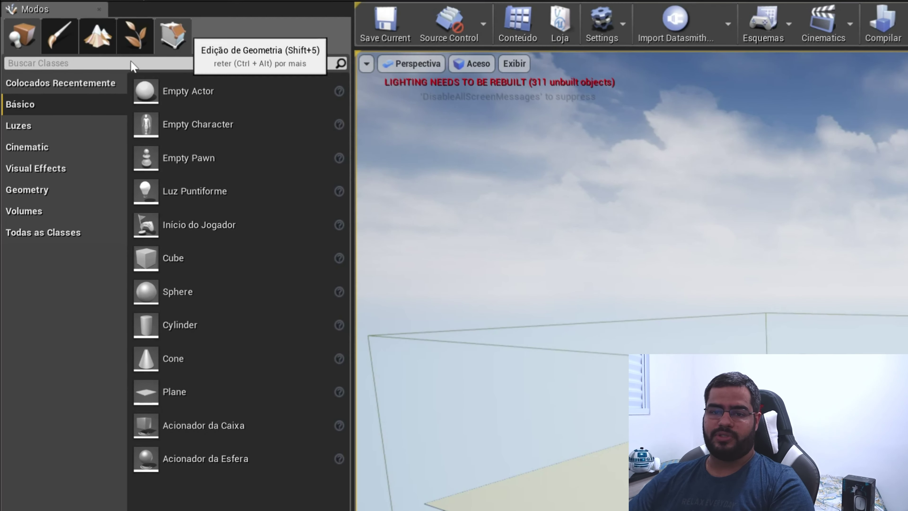
pyautogui.click(25, 135)
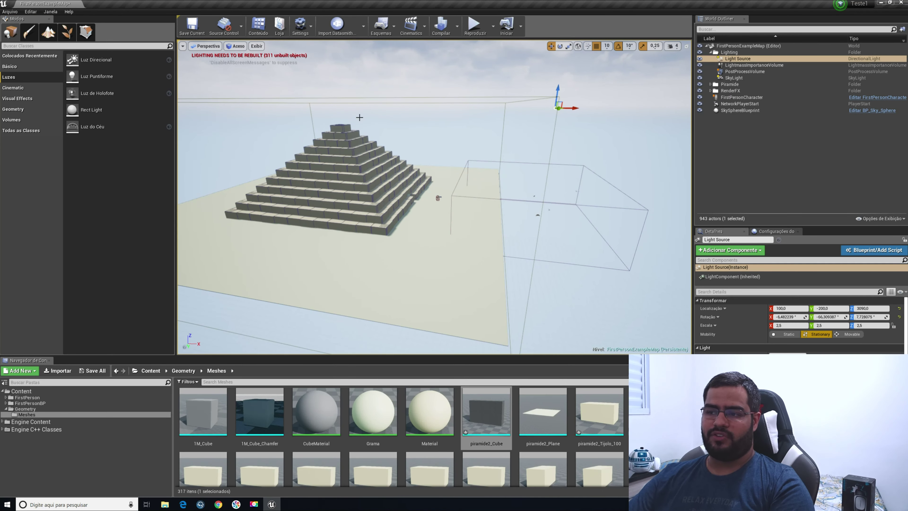
pyautogui.click(218, 50)
pyautogui.click(226, 102)
pyautogui.scroll(8, 464, 117)
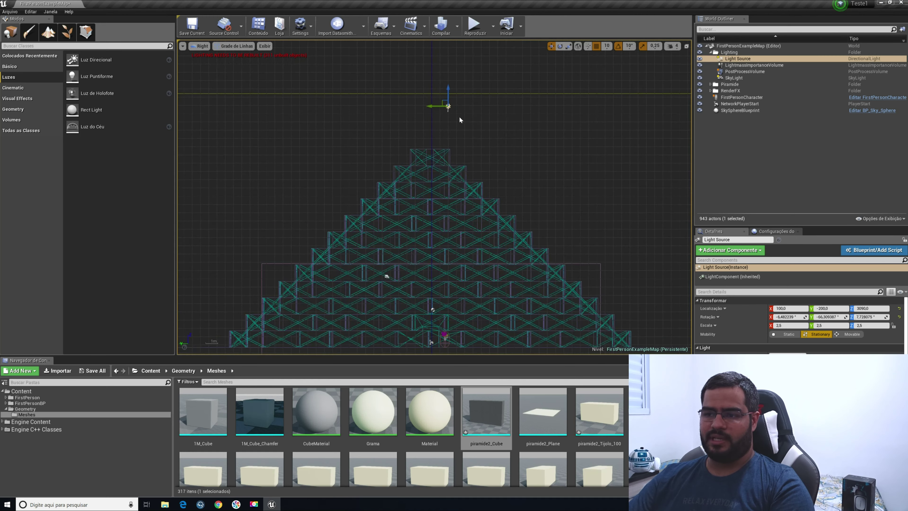
pyautogui.scroll(-8, 434, 107)
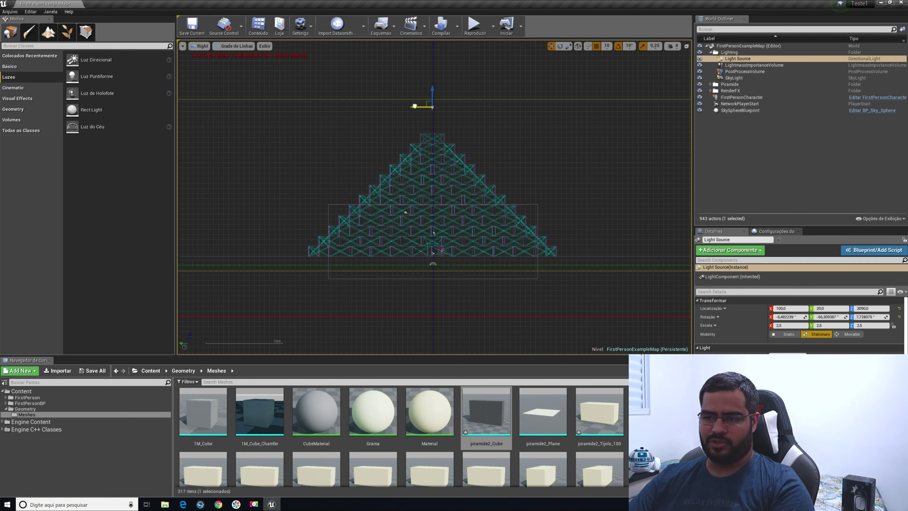
# In the front view, move the Light Source beside the pyramid's peak to X -3050 and Z 3740
pyautogui.click(200, 45)
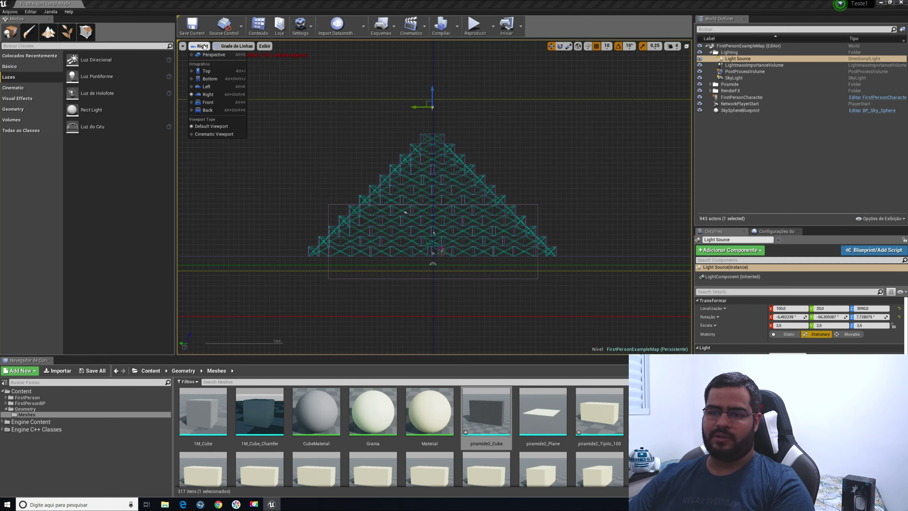
pyautogui.click(208, 102)
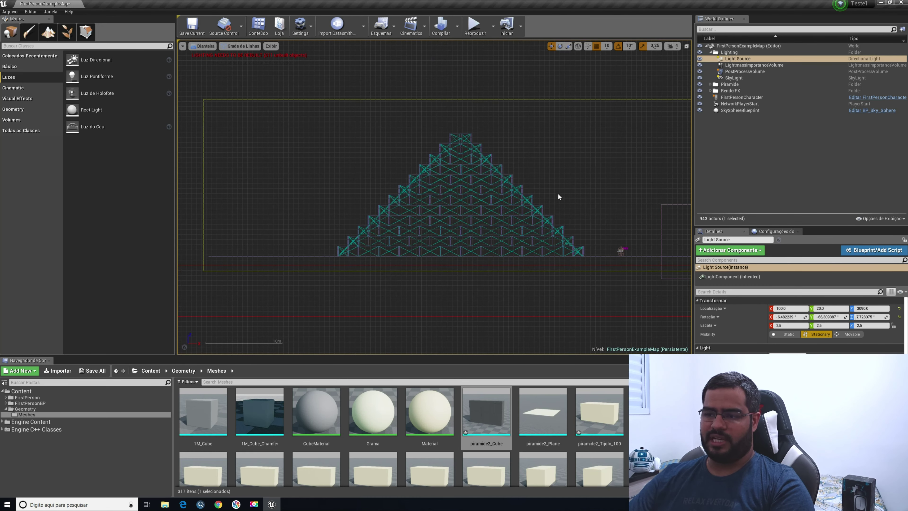
pyautogui.scroll(-6, 547, 158)
pyautogui.moveTo(580, 161); pyautogui.dragTo(504, 159, button='right')
pyautogui.scroll(3, 554, 170)
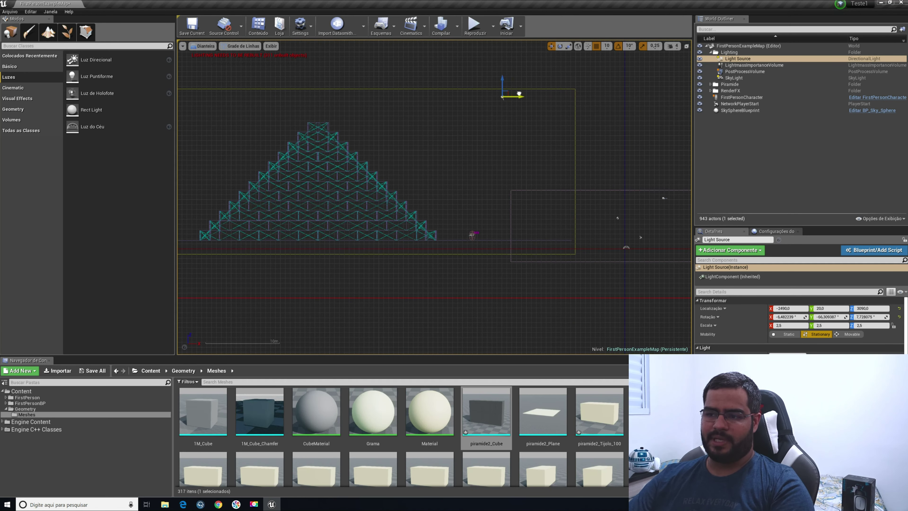
pyautogui.moveTo(475, 79); pyautogui.dragTo(476, 47)
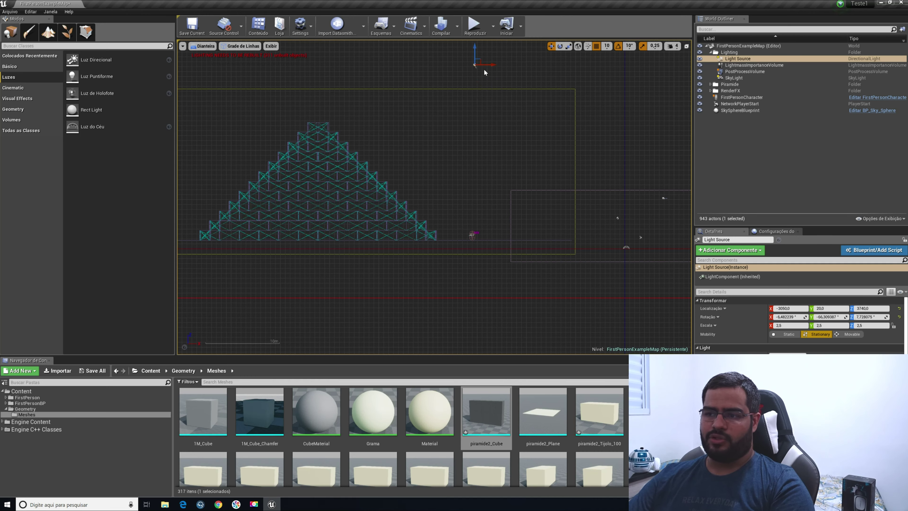
pyautogui.scroll(5, 476, 76)
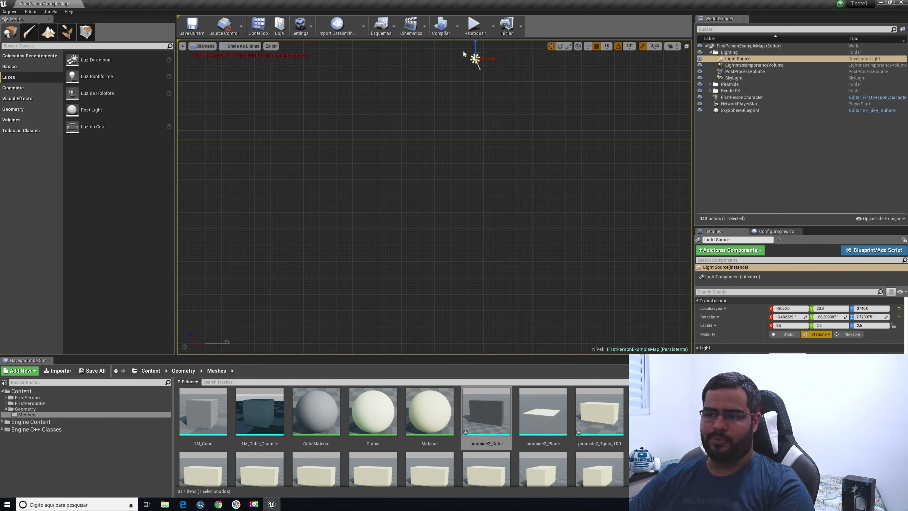
pyautogui.scroll(-5, 476, 113)
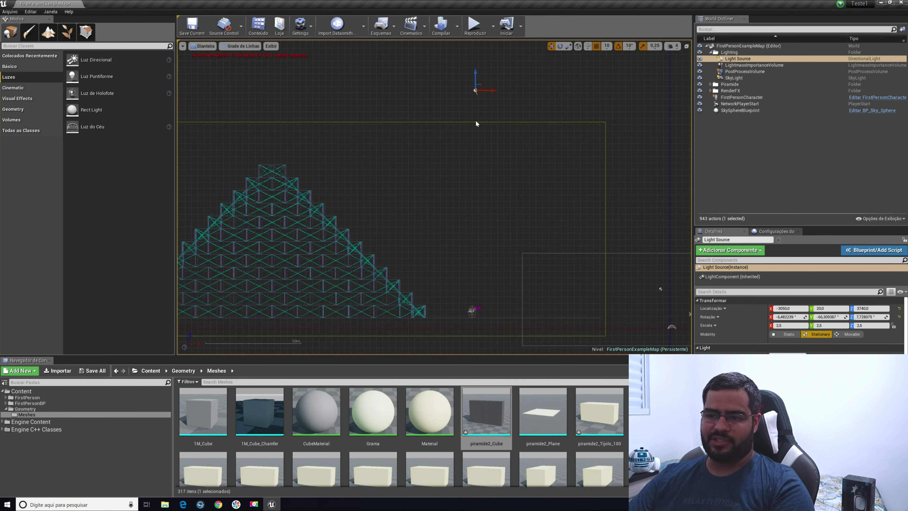
# Rotate the Light Source in the front view and inspect the pyramid's shading from above in perspective
pyautogui.click(560, 46)
pyautogui.moveTo(504, 102); pyautogui.dragTo(502, 111)
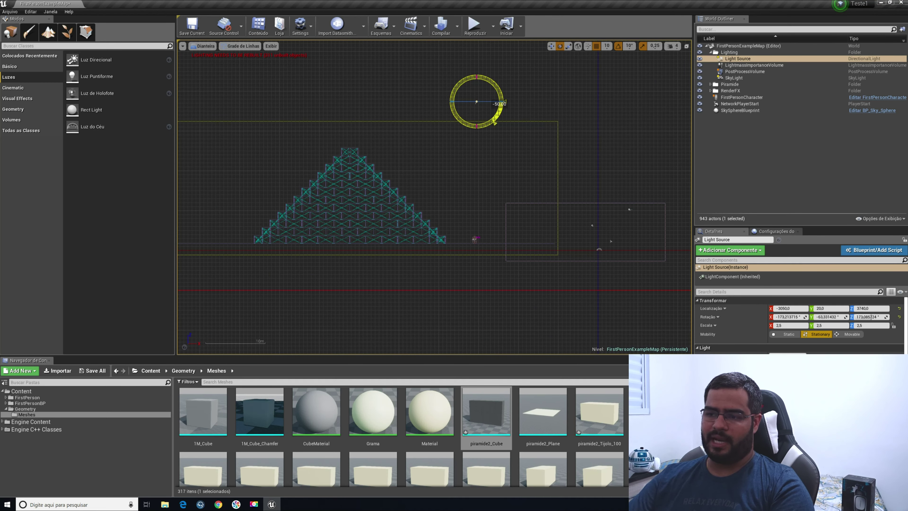
pyautogui.click(455, 91)
pyautogui.click(206, 46)
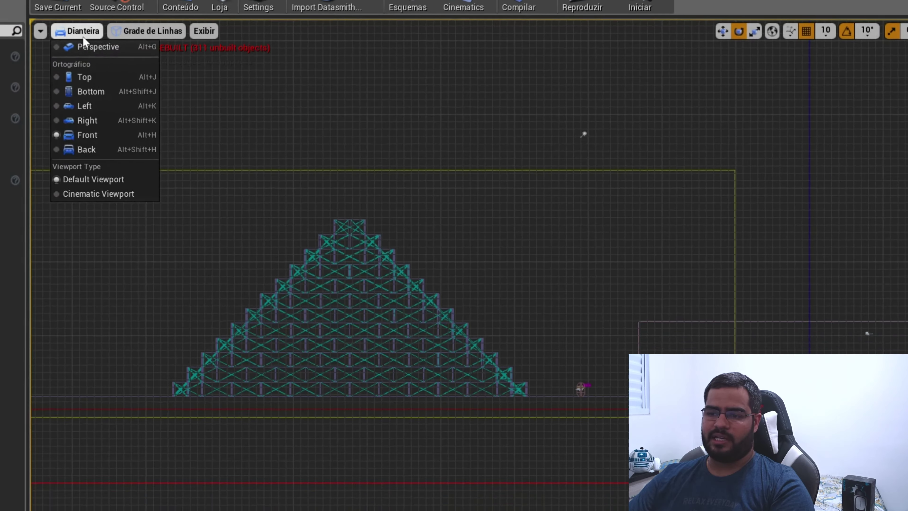
pyautogui.click(93, 47)
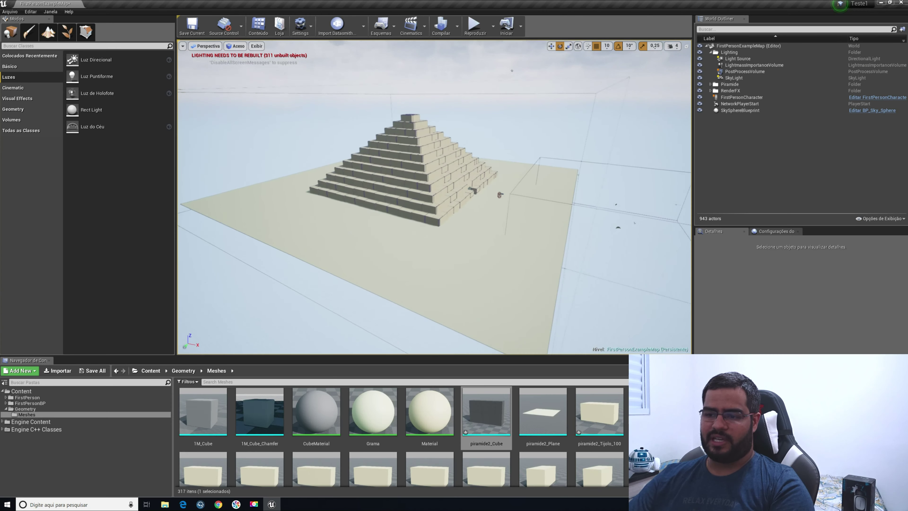
pyautogui.moveTo(434, 197)
pyautogui.mouseDown(button='right')
pyautogui.moveTo(368, 195)
pyautogui.moveTo(475, 203)
pyautogui.moveTo(436, 191)
pyautogui.moveTo(441, 143)
pyautogui.moveTo(428, 175)
pyautogui.moveTo(418, 177)
pyautogui.moveTo(464, 207)
pyautogui.moveTo(425, 188)
pyautogui.moveTo(431, 161)
pyautogui.moveTo(409, 226)
pyautogui.mouseUp(button='right')
pyautogui.moveTo(517, 205); pyautogui.dragTo(482, 254, button='right')
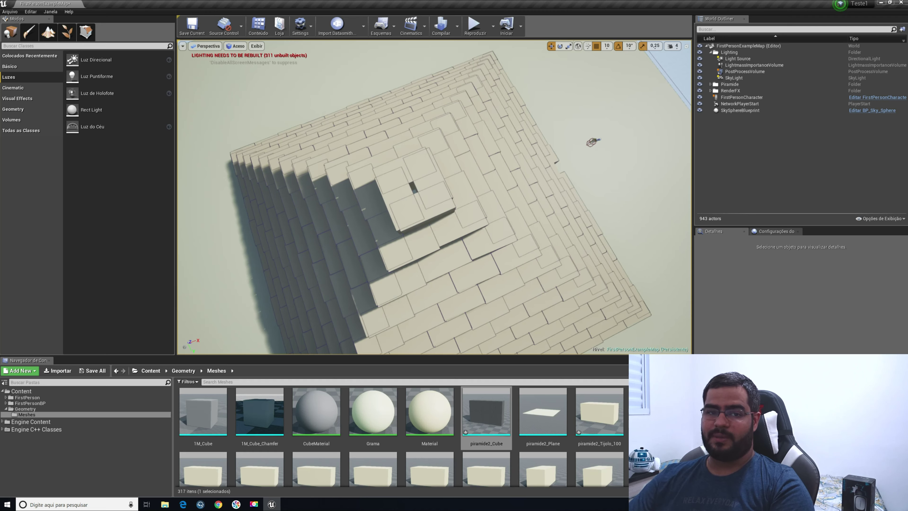
# Add a spot light on top of the pyramid and position it at about X -6240, Y 20, Z 2620
pyautogui.click(424, 212)
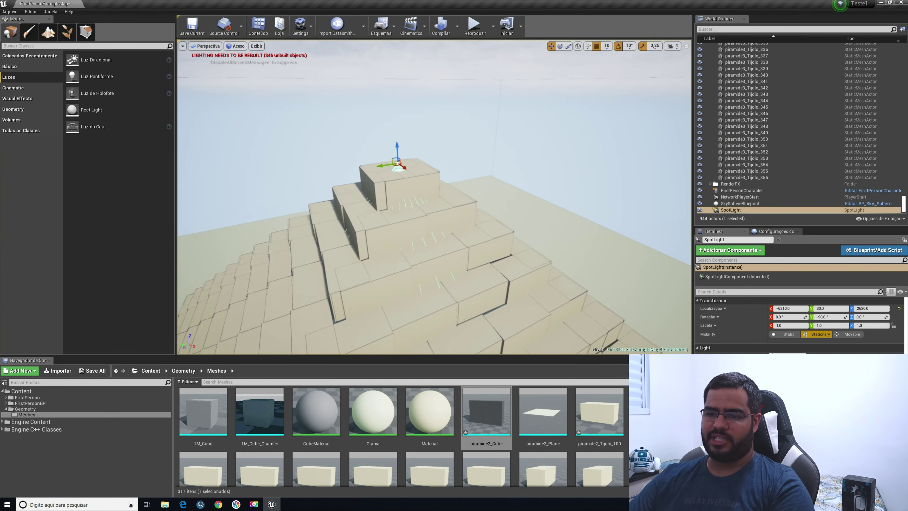
pyautogui.moveTo(352, 149); pyautogui.dragTo(364, 135, button='right')
pyautogui.press('a')
pyautogui.moveTo(360, 148); pyautogui.dragTo(426, 111, button='right')
pyautogui.moveTo(361, 147); pyautogui.dragTo(348, 148)
pyautogui.moveTo(348, 148); pyautogui.dragTo(379, 152, button='right')
pyautogui.press('a')
pyautogui.moveTo(321, 174); pyautogui.dragTo(314, 175)
pyautogui.moveTo(315, 175); pyautogui.dragTo(372, 165, button='right')
pyautogui.moveTo(339, 191); pyautogui.dragTo(333, 191)
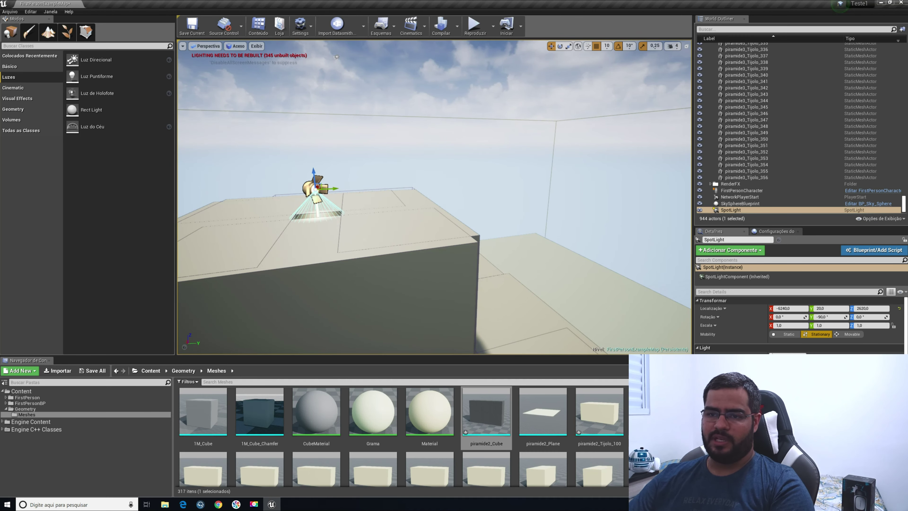
# In the front view, narrow the spot light's outer cone angle to about 4.88 and extend its attenuation radius to about 2450, reaching the pyramid's base
pyautogui.moveTo(333, 191); pyautogui.dragTo(314, 189, button='right')
pyautogui.press('d')
pyautogui.click(202, 47)
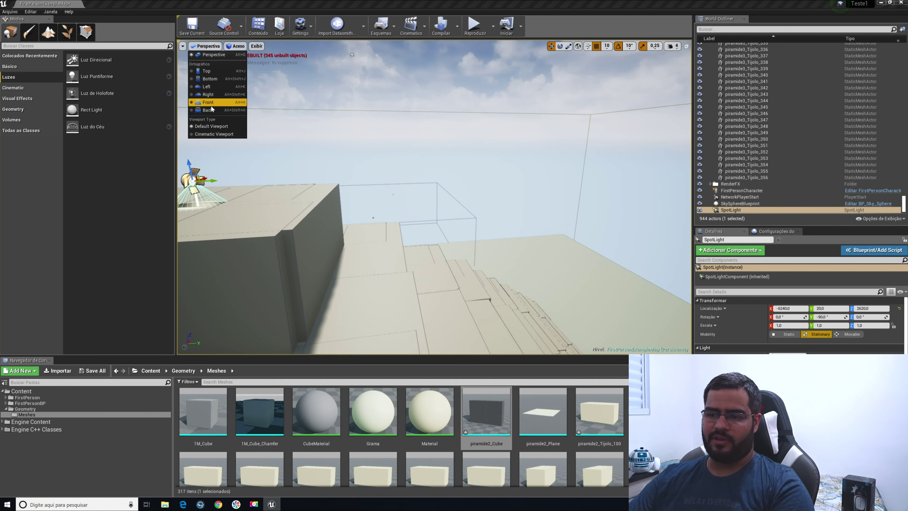
pyautogui.click(210, 103)
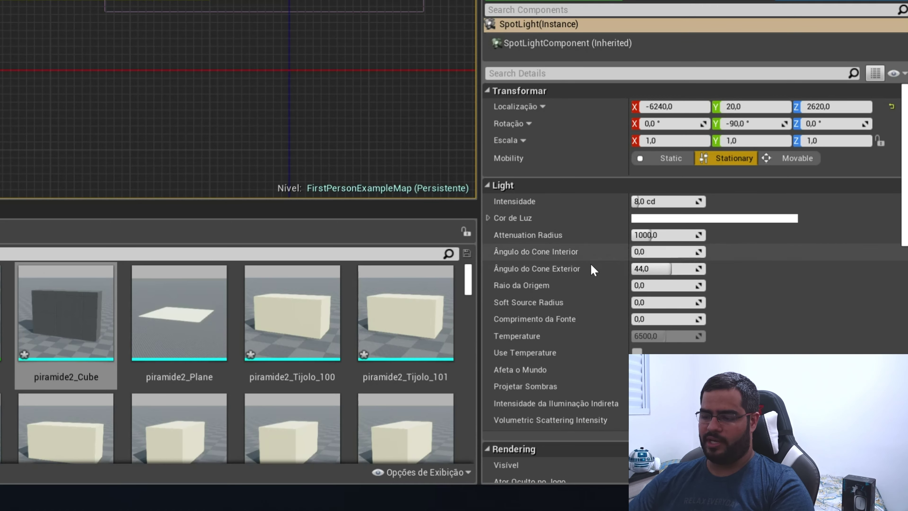
pyautogui.moveTo(634, 270); pyautogui.dragTo(642, 270)
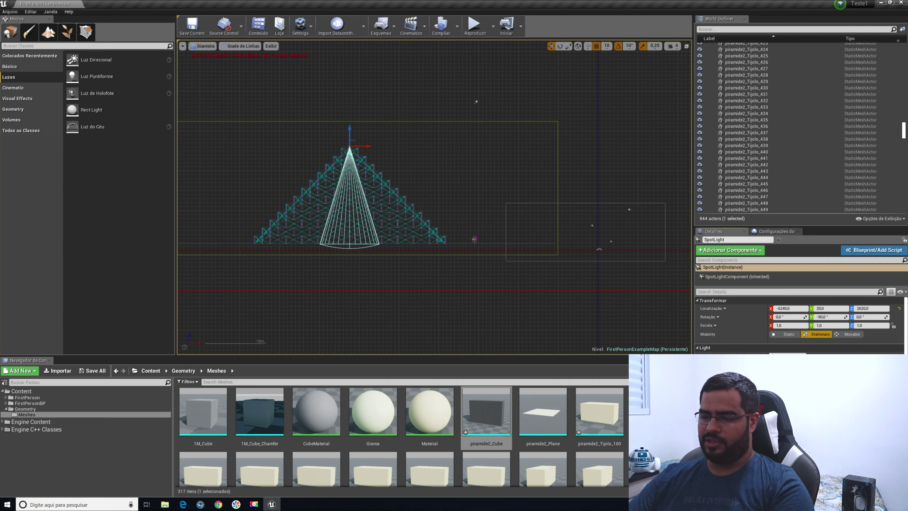
pyautogui.moveTo(777, 389); pyautogui.dragTo(775, 389)
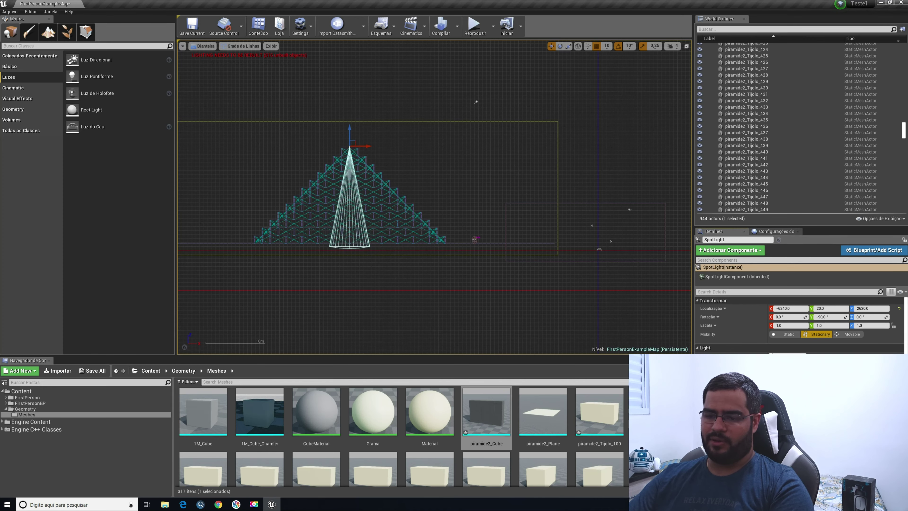
pyautogui.moveTo(775, 389); pyautogui.dragTo(773, 389)
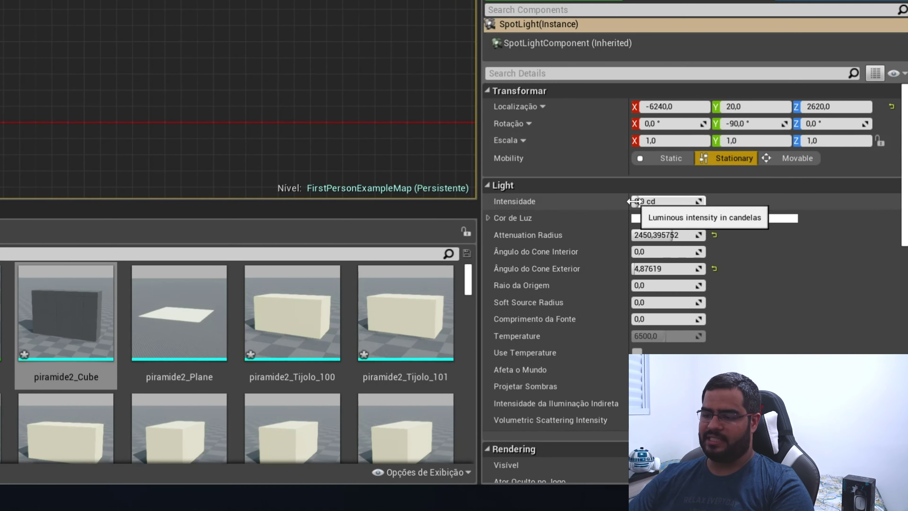
pyautogui.moveTo(676, 248); pyautogui.dragTo(711, 248)
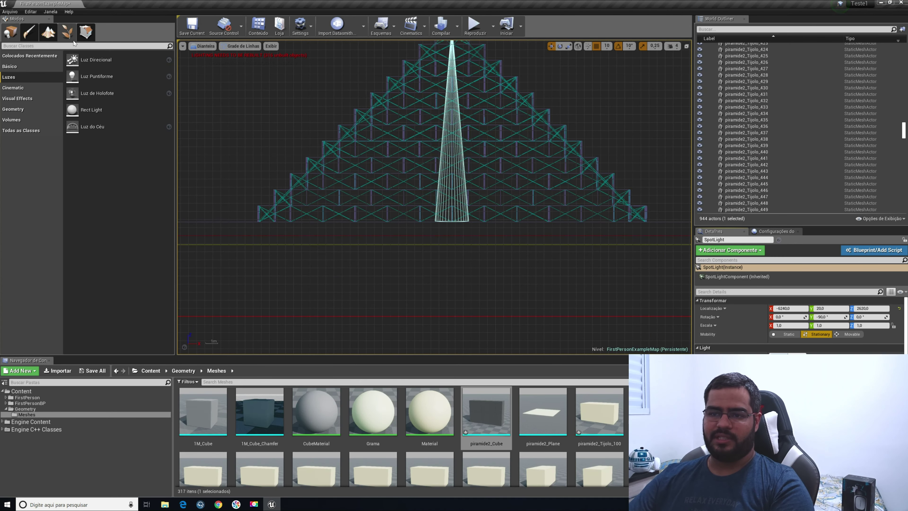
# Return to the perspective view and inspect the spot light's beam inside the pyramid and its source on top
pyautogui.click(203, 46)
pyautogui.click(202, 58)
pyautogui.moveTo(435, 197)
pyautogui.mouseDown(button='right')
pyautogui.moveTo(501, 201)
pyautogui.moveTo(486, 229)
pyautogui.moveTo(386, 211)
pyautogui.moveTo(379, 197)
pyautogui.moveTo(388, 194)
pyautogui.moveTo(408, 108)
pyautogui.moveTo(409, 255)
pyautogui.moveTo(438, 206)
pyautogui.moveTo(426, 204)
pyautogui.moveTo(399, 241)
pyautogui.mouseUp(button='right')
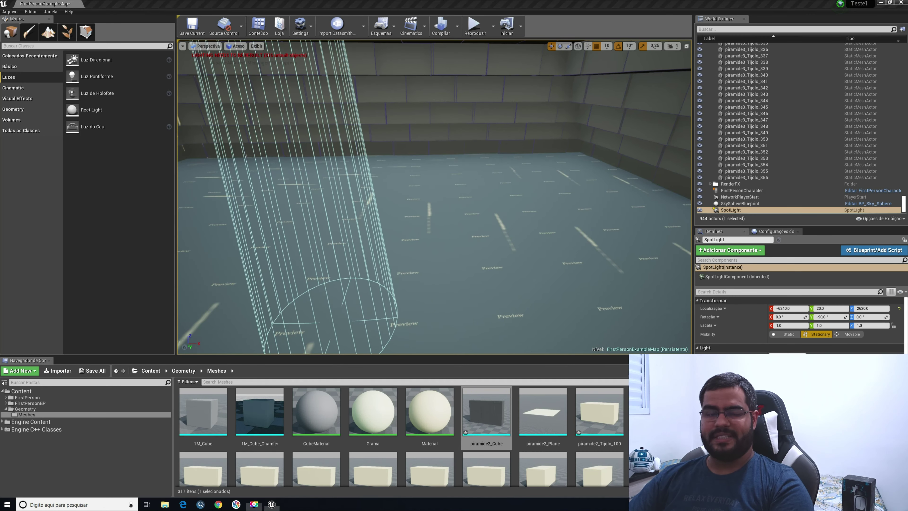
pyautogui.moveTo(459, 235); pyautogui.dragTo(384, 205, button='right')
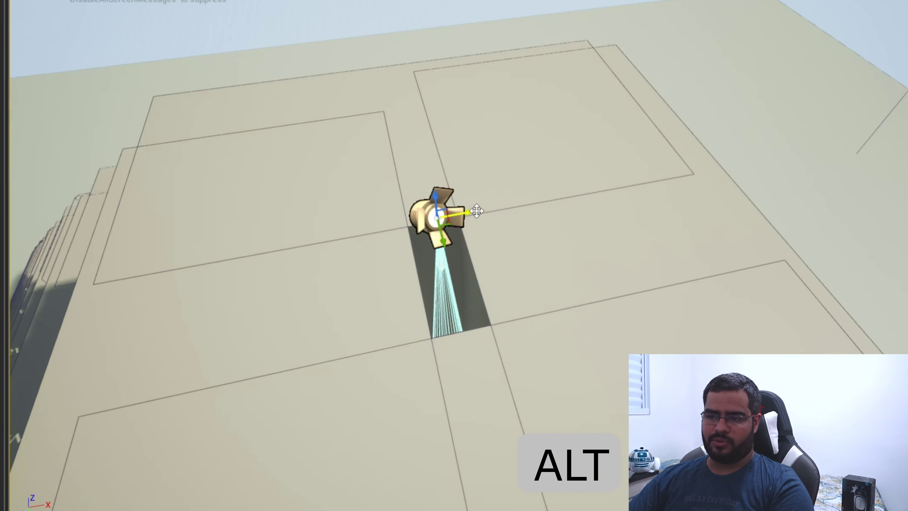
# Make three copies of the spot light in a row along X on the pyramid's top, the last at X -6300
pyautogui.keyDown('alt'); pyautogui.moveTo(479, 220); pyautogui.dragTo(439, 225); pyautogui.keyUp('alt')
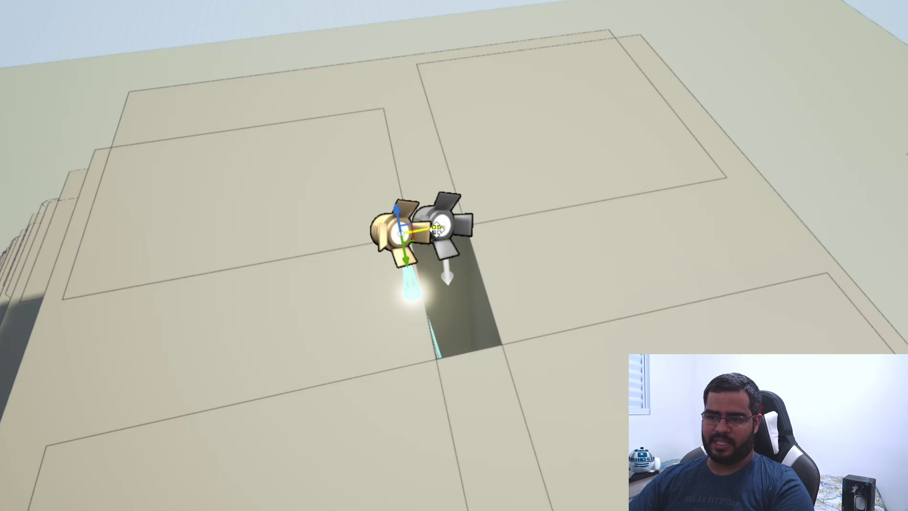
pyautogui.keyDown('alt'); pyautogui.moveTo(439, 227); pyautogui.dragTo(357, 246); pyautogui.keyUp('alt')
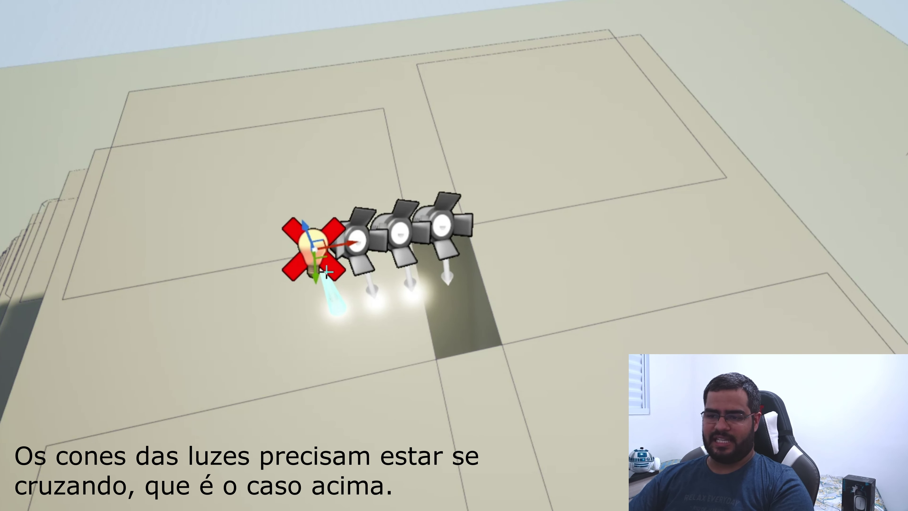
pyautogui.moveTo(466, 283); pyautogui.dragTo(443, 241, button='right')
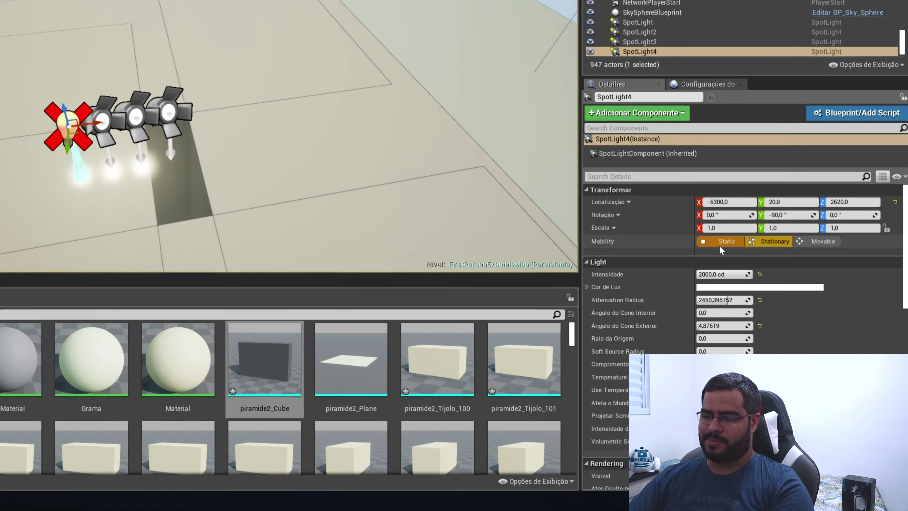
# Try the Static, Stationary and Movable mobility options on SpotLight4, ending on Static
pyautogui.click(762, 317)
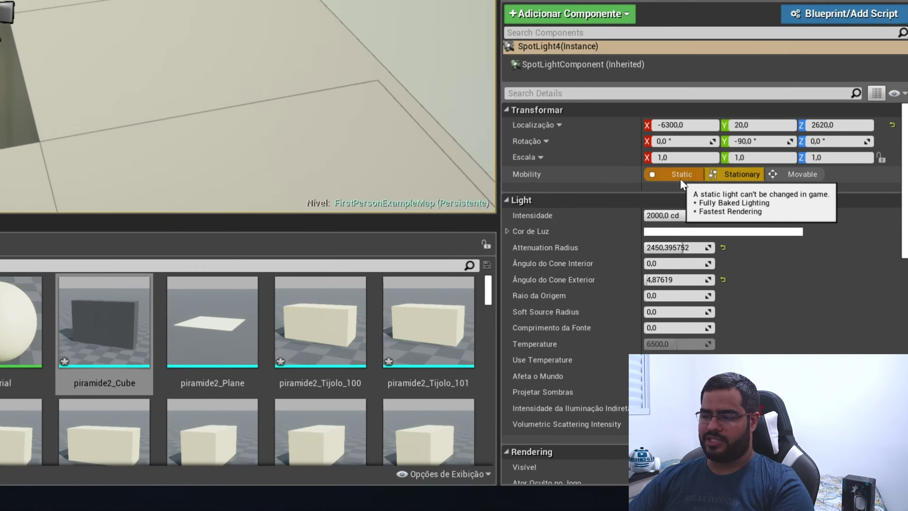
pyautogui.click(813, 334)
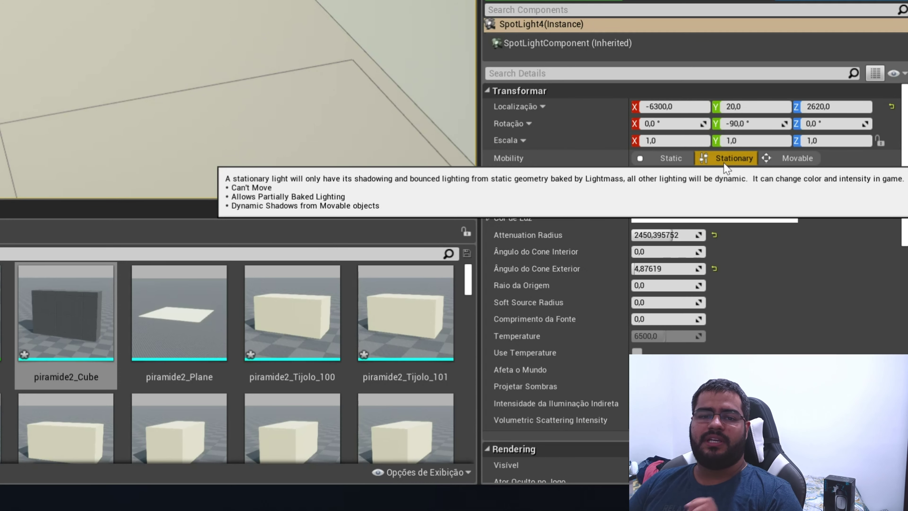
pyautogui.click(796, 158)
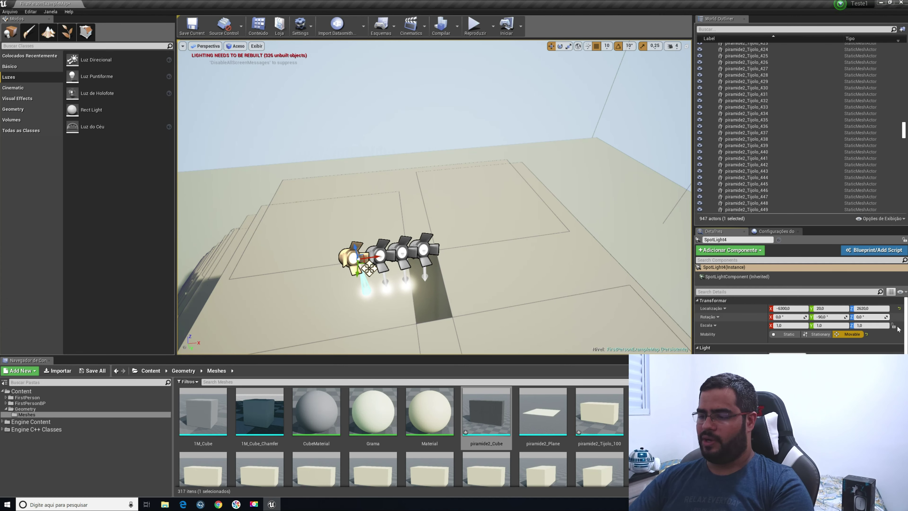
pyautogui.click(819, 334)
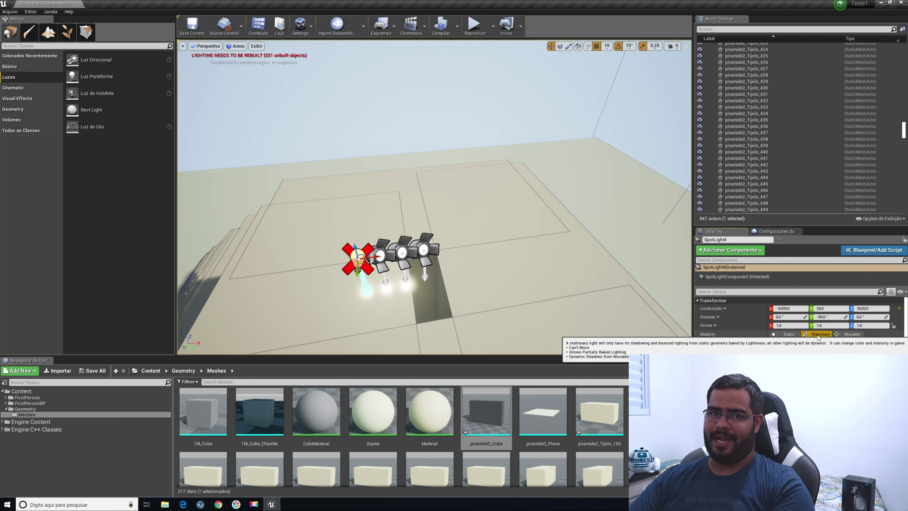
pyautogui.click(783, 334)
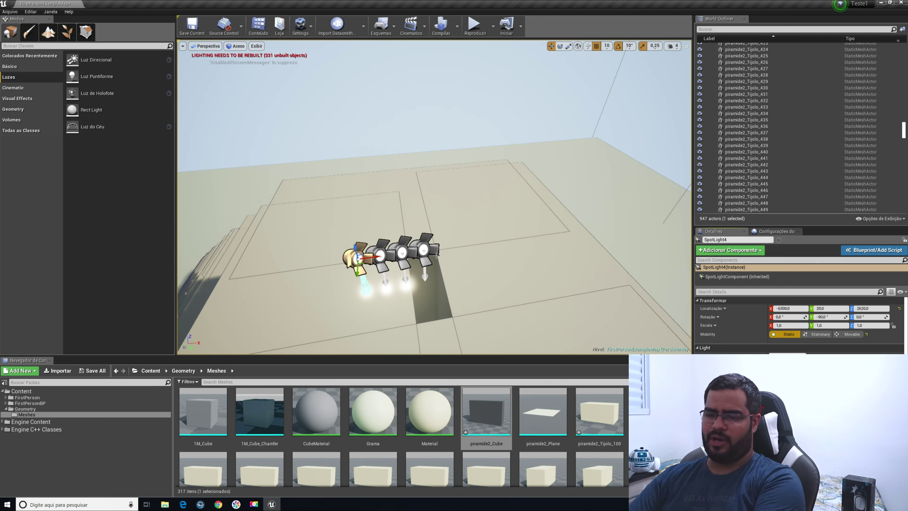
# Delete the three duplicated spot lights, keeping only the original over the opening in the pyramid's top
pyautogui.press('Delete')
pyautogui.click(379, 258)
pyautogui.press('Delete')
pyautogui.click(403, 254)
pyautogui.press('Delete')
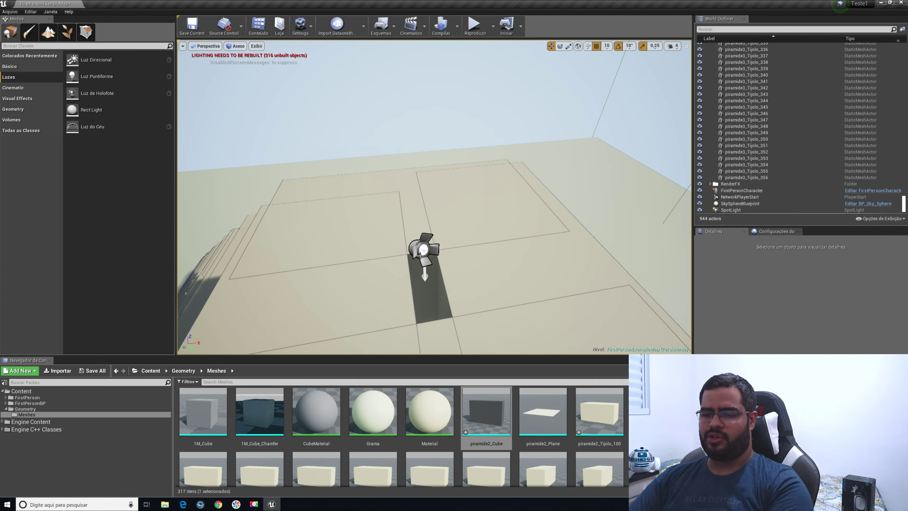
# Move the view inside the pyramid and build only the lighting at Preview quality
pyautogui.moveTo(404, 255); pyautogui.dragTo(419, 264, button='right')
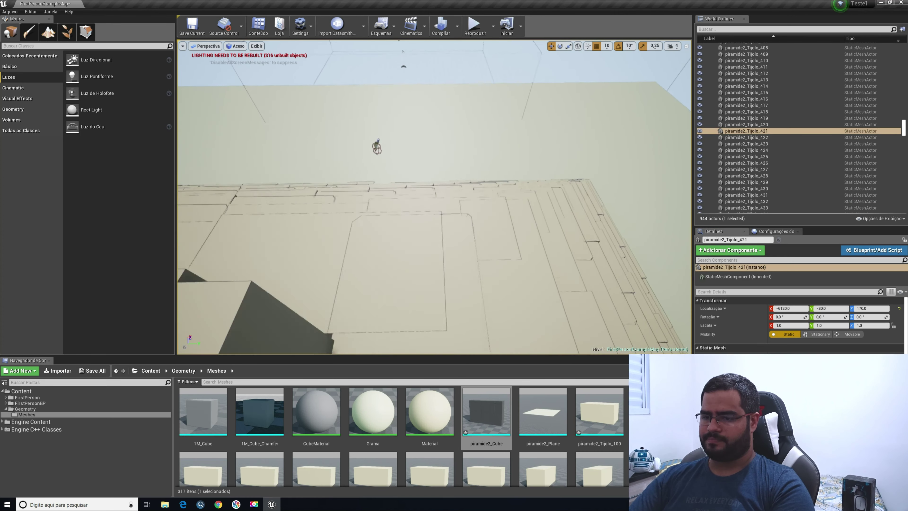
pyautogui.moveTo(419, 229); pyautogui.dragTo(357, 214, button='right')
pyautogui.press('w')
pyautogui.moveTo(402, 180); pyautogui.dragTo(402, 181, button='right')
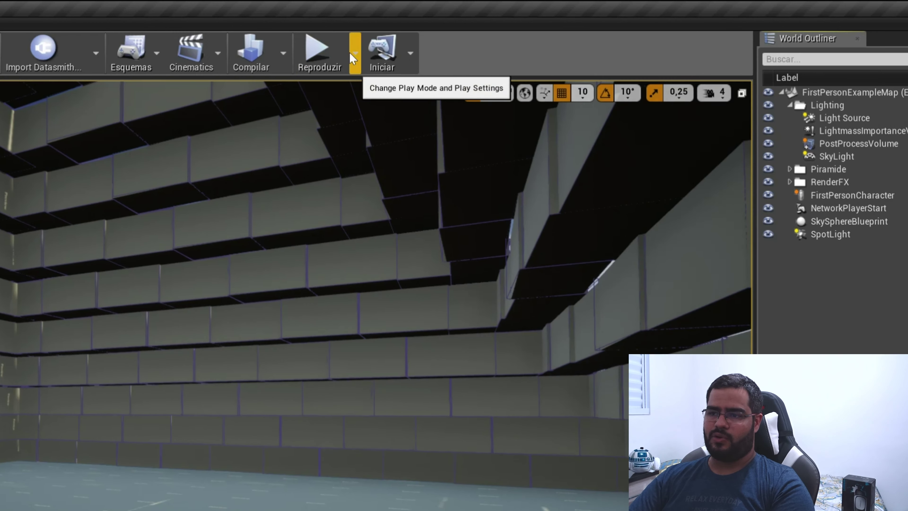
pyautogui.click(282, 57)
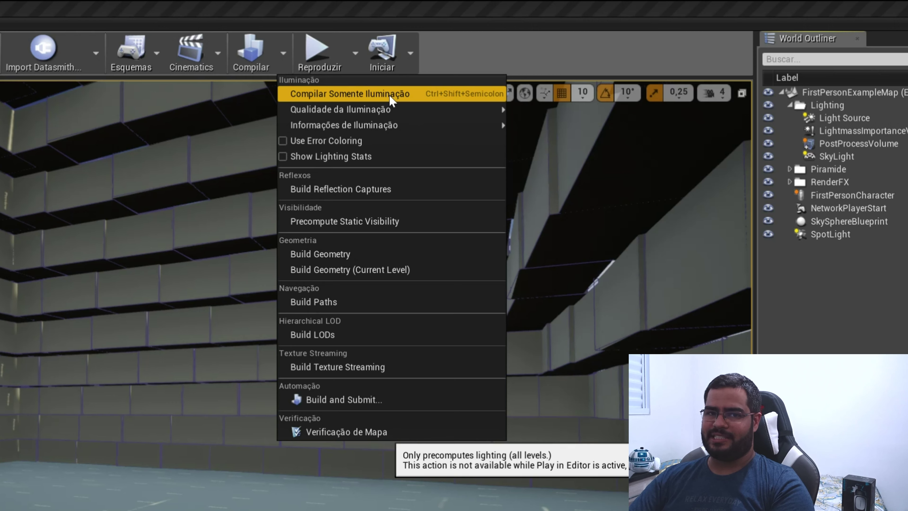
pyautogui.moveTo(416, 113)
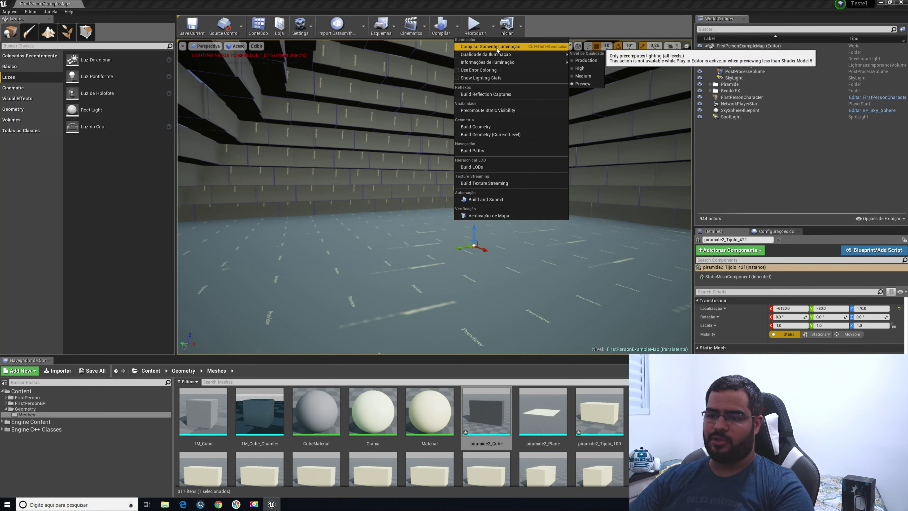
pyautogui.click(497, 49)
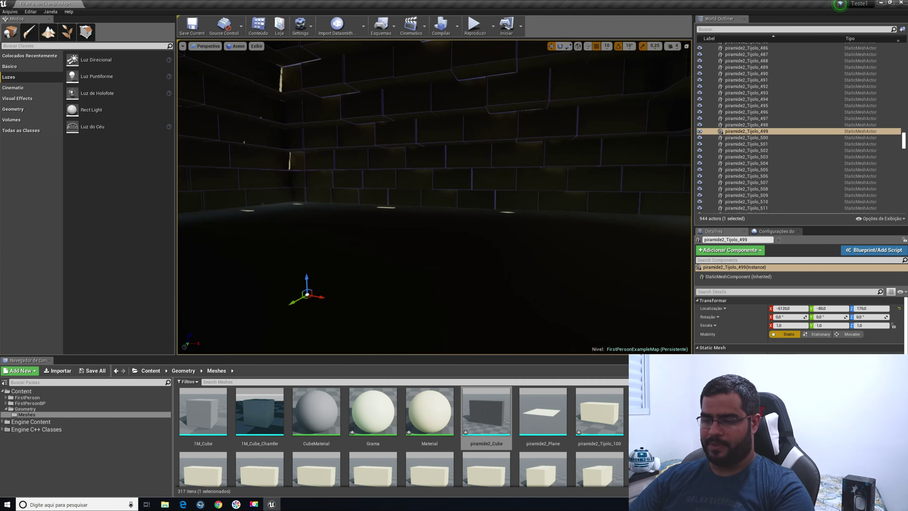
# Select the spot light on top of the pyramid and lower it through the opening to Z 2320
pyautogui.moveTo(404, 281); pyautogui.dragTo(514, 325, button='right')
pyautogui.moveTo(404, 281)
pyautogui.mouseDown(button='right')
pyautogui.moveTo(564, 256)
pyautogui.moveTo(403, 281)
pyautogui.mouseUp(button='right')
pyautogui.press('w')
pyautogui.moveTo(434, 197); pyautogui.dragTo(502, 137, button='right')
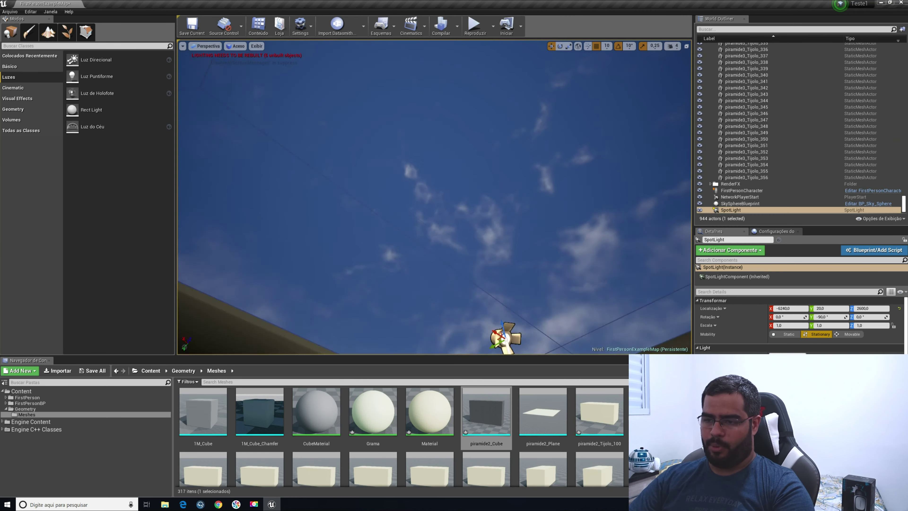
pyautogui.moveTo(425, 177)
pyautogui.mouseDown(button='right')
pyautogui.moveTo(419, 304)
pyautogui.moveTo(457, 272)
pyautogui.moveTo(425, 177)
pyautogui.mouseUp(button='right')
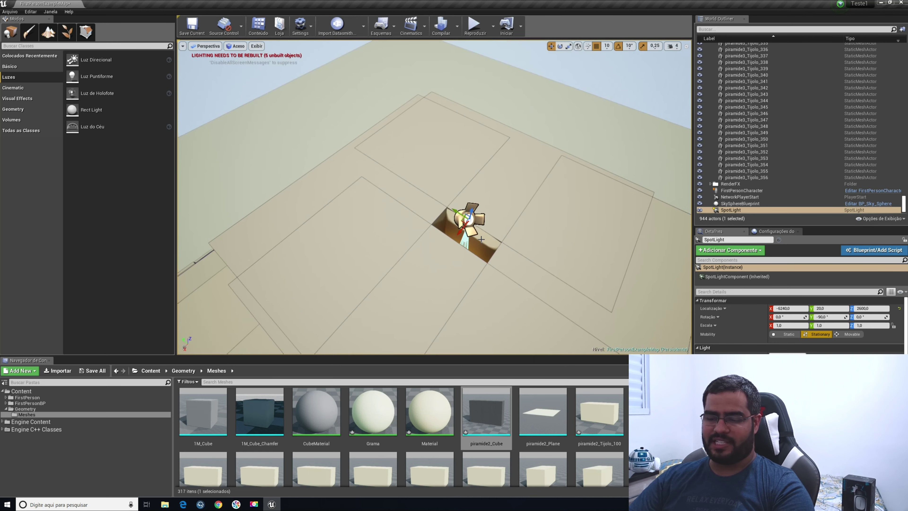
pyautogui.moveTo(439, 236); pyautogui.dragTo(479, 190, button='right')
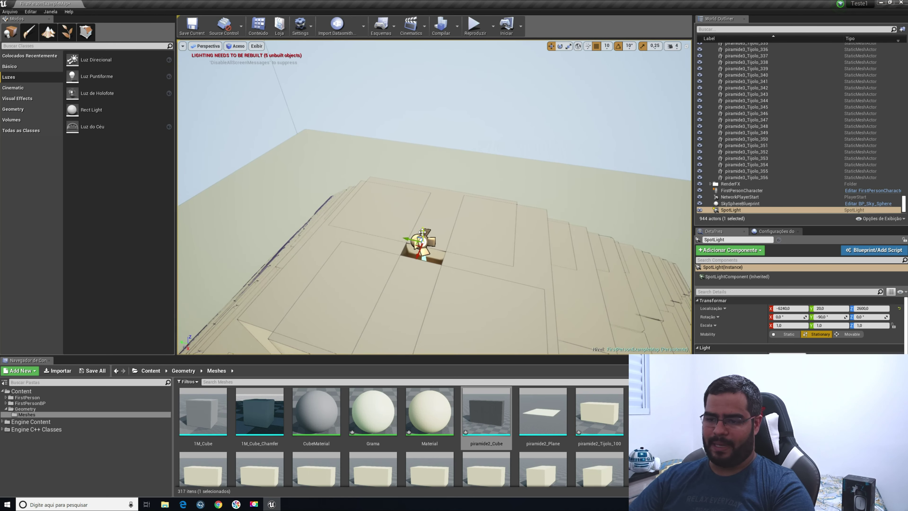
pyautogui.moveTo(428, 297); pyautogui.dragTo(415, 268, button='right')
pyautogui.moveTo(466, 246)
pyautogui.mouseDown(button='right')
pyautogui.moveTo(491, 277)
pyautogui.moveTo(464, 265)
pyautogui.moveTo(466, 246)
pyautogui.mouseUp(button='right')
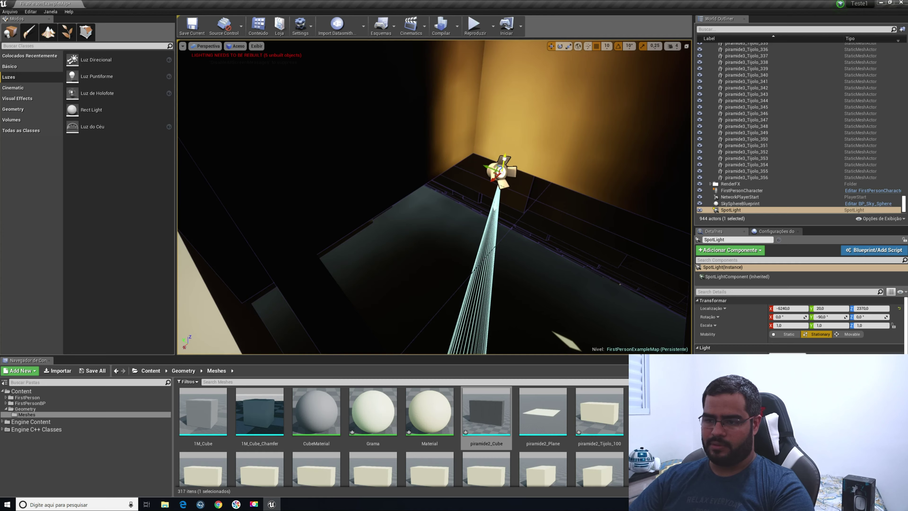
pyautogui.moveTo(466, 246); pyautogui.dragTo(428, 152, button='right')
pyautogui.moveTo(453, 224); pyautogui.dragTo(408, 190, button='right')
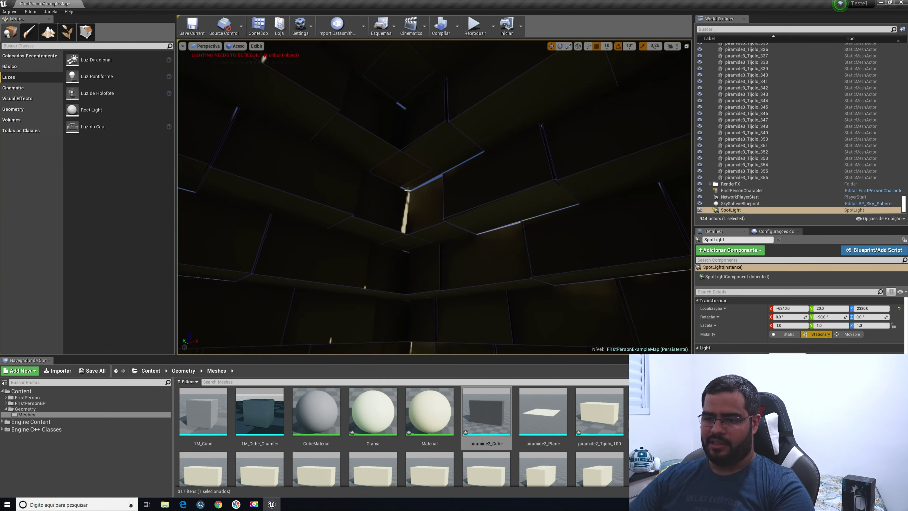
# Widen the spot light's inner and outer cone angles over the pyramid's floor and tint its light pale green
pyautogui.moveTo(401, 227); pyautogui.dragTo(342, 175, button='right')
pyautogui.click(416, 247)
pyautogui.moveTo(546, 260); pyautogui.dragTo(481, 284, button='right')
pyautogui.moveTo(431, 314); pyautogui.dragTo(431, 222, button='right')
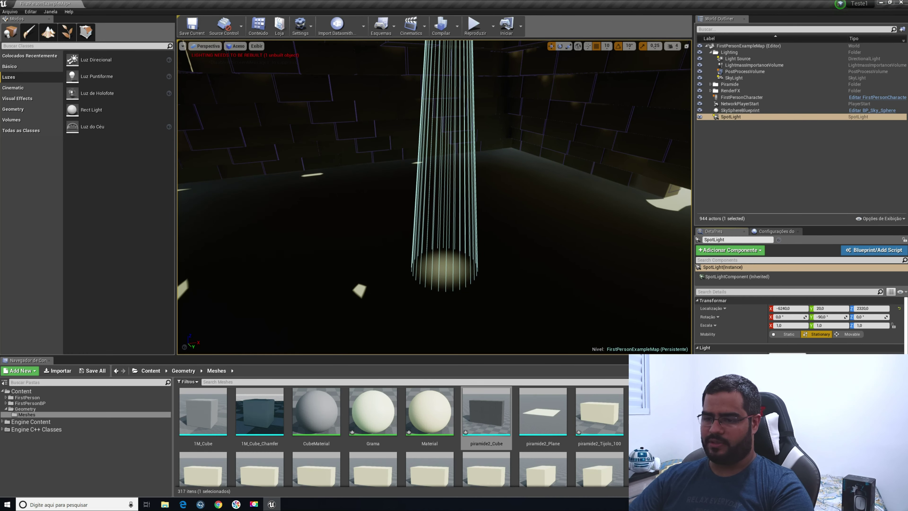
pyautogui.moveTo(787, 382); pyautogui.dragTo(789, 382)
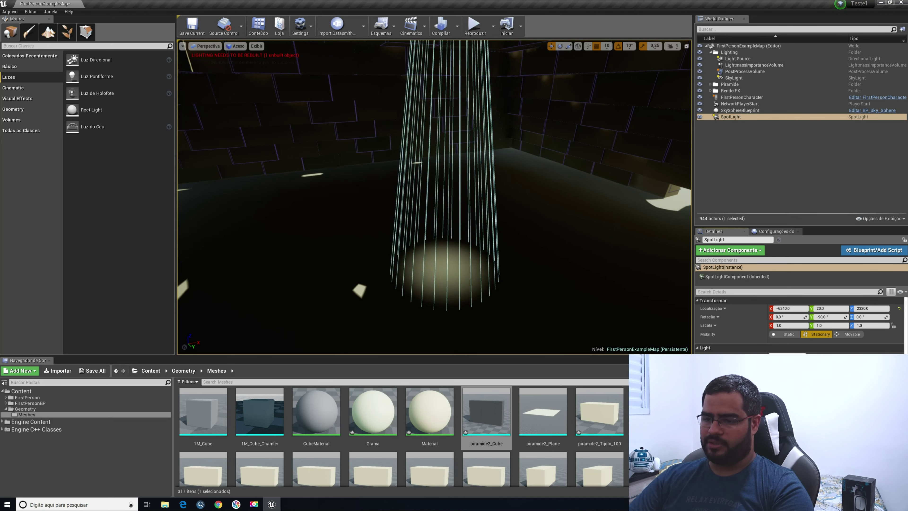
pyautogui.moveTo(788, 391); pyautogui.dragTo(789, 390)
pyautogui.click(800, 363)
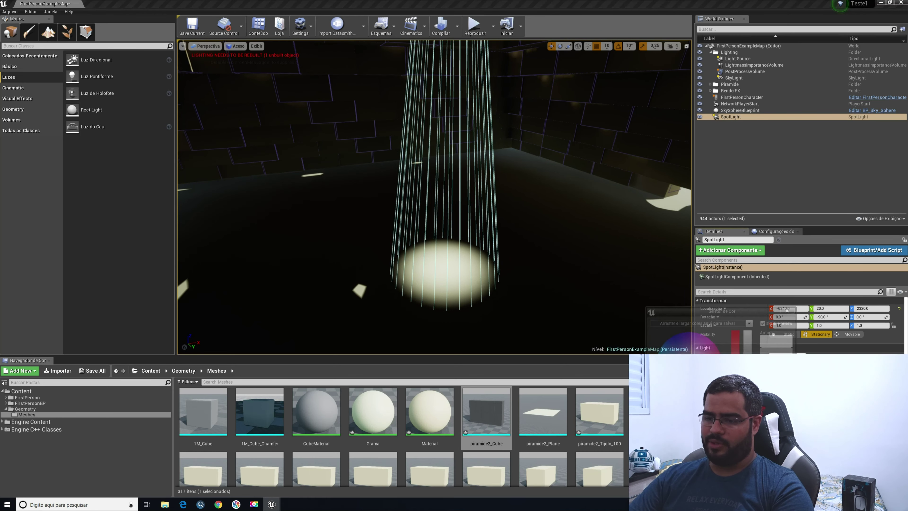
pyautogui.moveTo(698, 364); pyautogui.dragTo(682, 377)
pyautogui.click(761, 459)
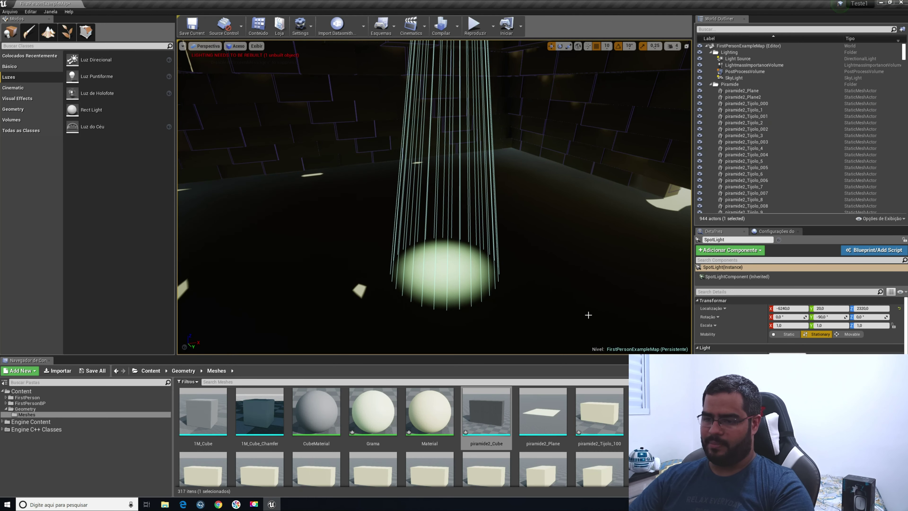
# Collapse the Piramide folder in the outliner and set the SkyLight's light colour to a pale pink, sRGB hex FFDDD2FF
pyautogui.moveTo(569, 314); pyautogui.dragTo(590, 299, button='right')
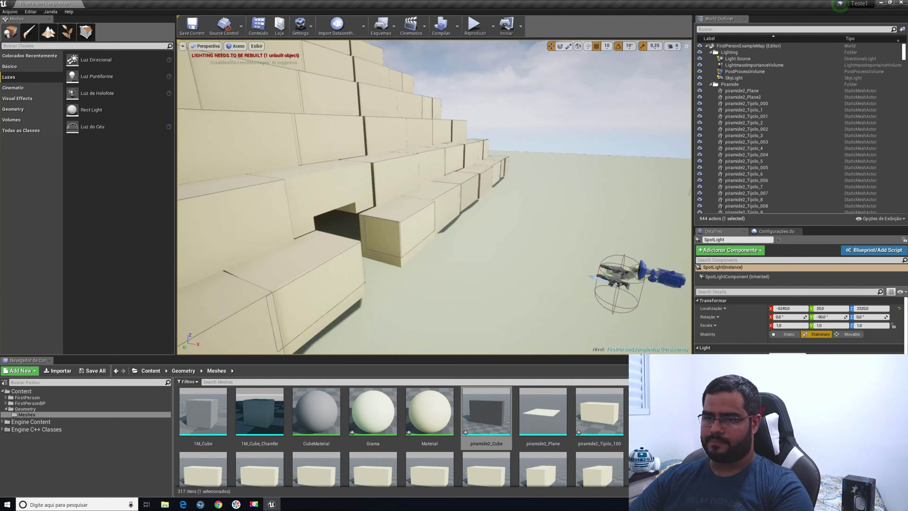
pyautogui.click(731, 84)
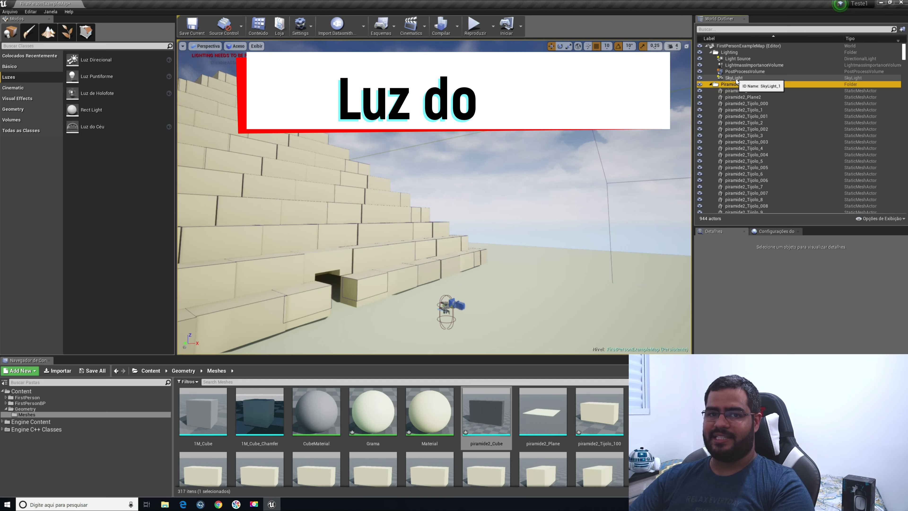
pyautogui.click(733, 77)
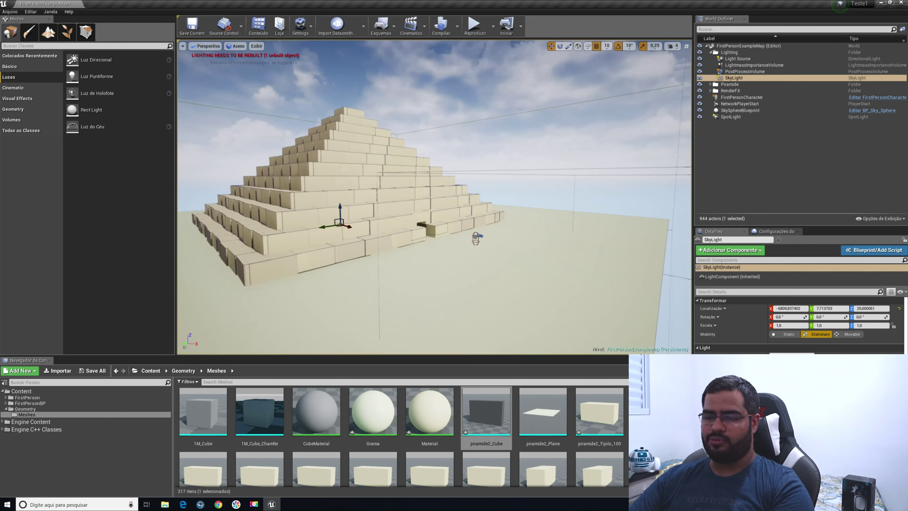
pyautogui.moveTo(577, 77); pyautogui.dragTo(604, 66, button='right')
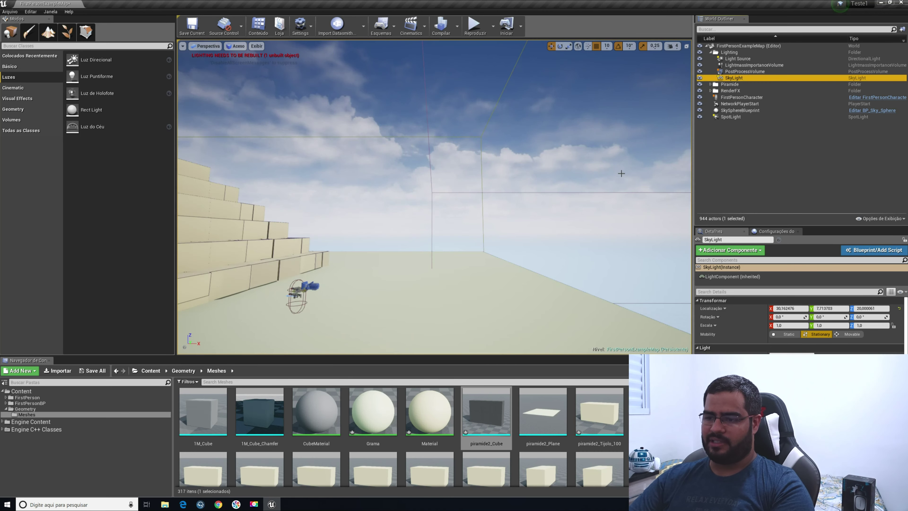
pyautogui.moveTo(620, 172); pyautogui.dragTo(556, 169, button='right')
pyautogui.moveTo(658, 225); pyautogui.dragTo(630, 219, button='right')
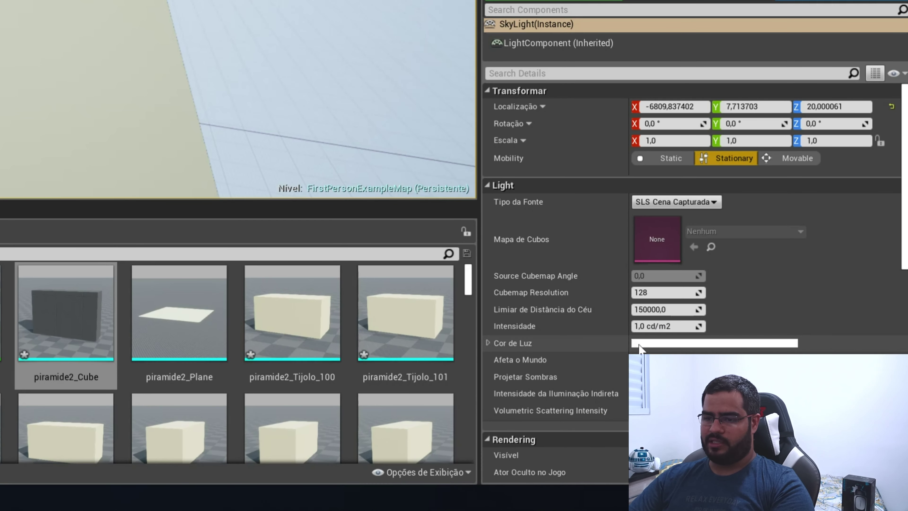
pyautogui.click(639, 345)
pyautogui.moveTo(430, 250); pyautogui.dragTo(379, 171)
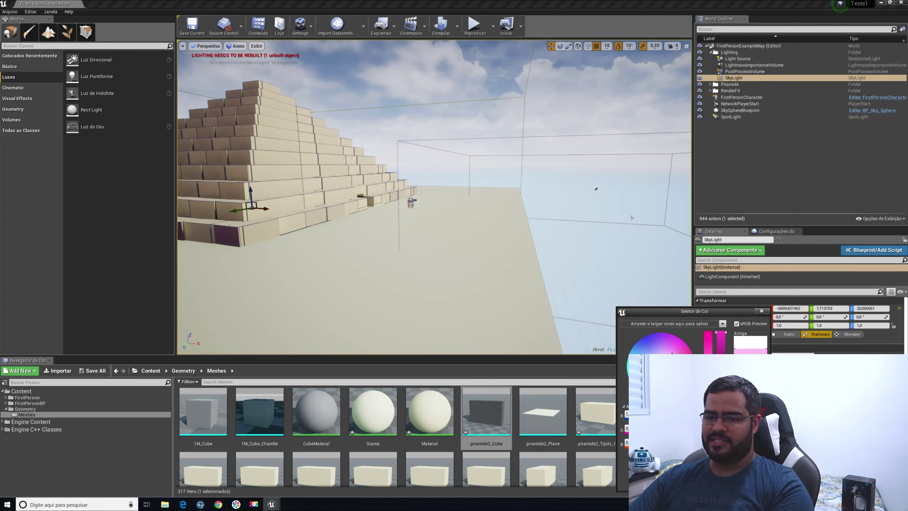
pyautogui.moveTo(672, 353); pyautogui.dragTo(672, 368)
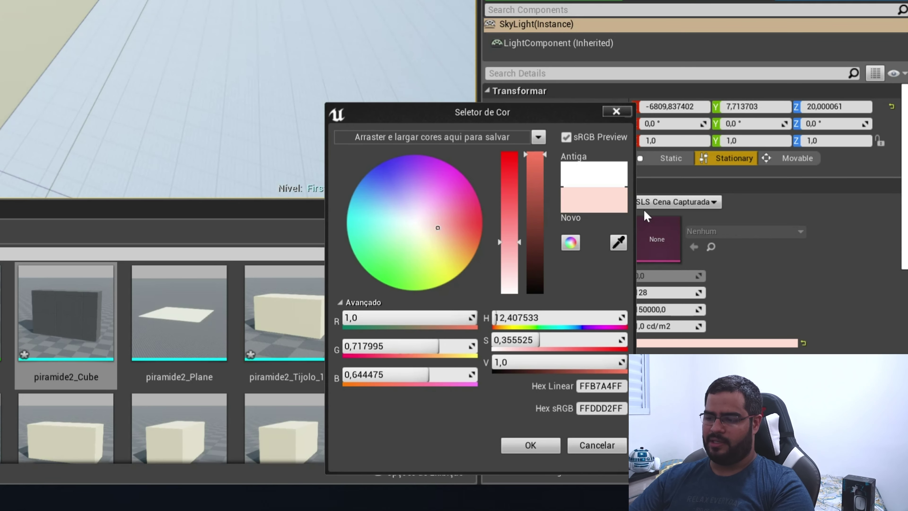
pyautogui.click(530, 445)
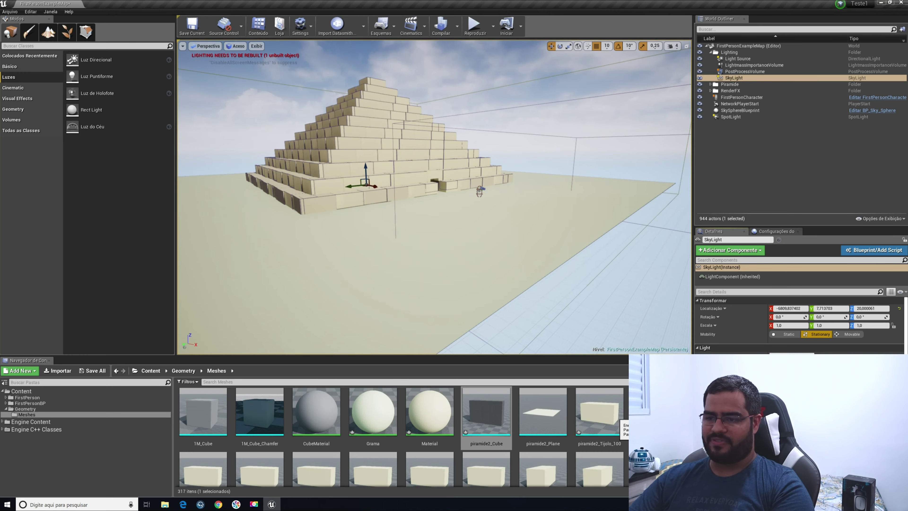
# Select the PostProcessVolume and pull the view back until the whole pyramid and its ground plane are shown
pyautogui.moveTo(419, 293)
pyautogui.mouseDown(button='right')
pyautogui.moveTo(429, 282)
pyautogui.moveTo(420, 286)
pyautogui.mouseUp(button='right')
pyautogui.scroll(-3, 786, 342)
pyautogui.press('w')
pyautogui.moveTo(422, 283); pyautogui.dragTo(454, 295, button='right')
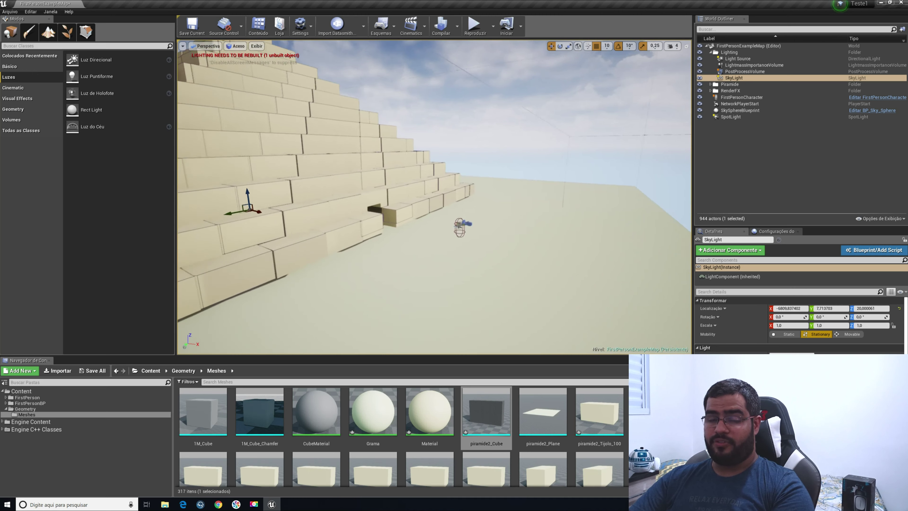
pyautogui.press('s')
pyautogui.moveTo(608, 277); pyautogui.dragTo(688, 252, button='right')
pyautogui.moveTo(592, 229); pyautogui.dragTo(595, 269, button='right')
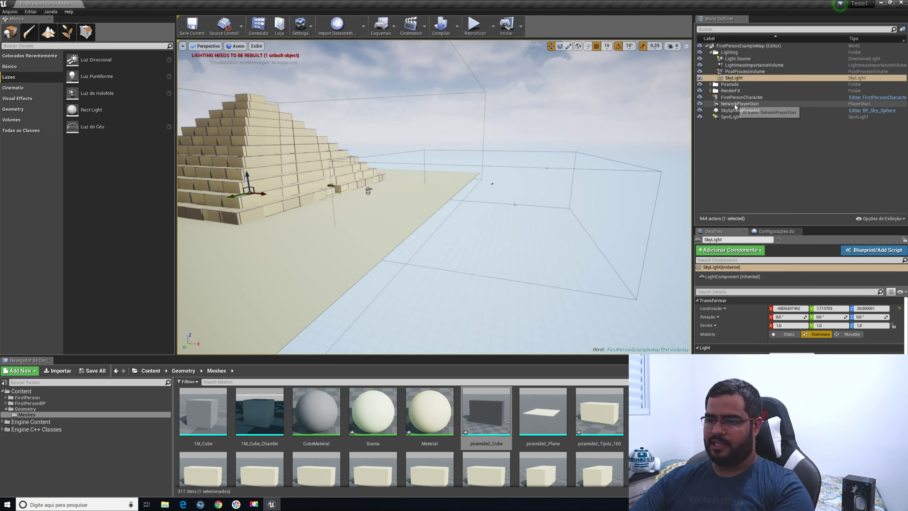
pyautogui.click(725, 71)
pyautogui.press('s')
pyautogui.moveTo(513, 207); pyautogui.dragTo(559, 192, button='right')
pyautogui.moveTo(578, 187); pyautogui.dragTo(383, 166)
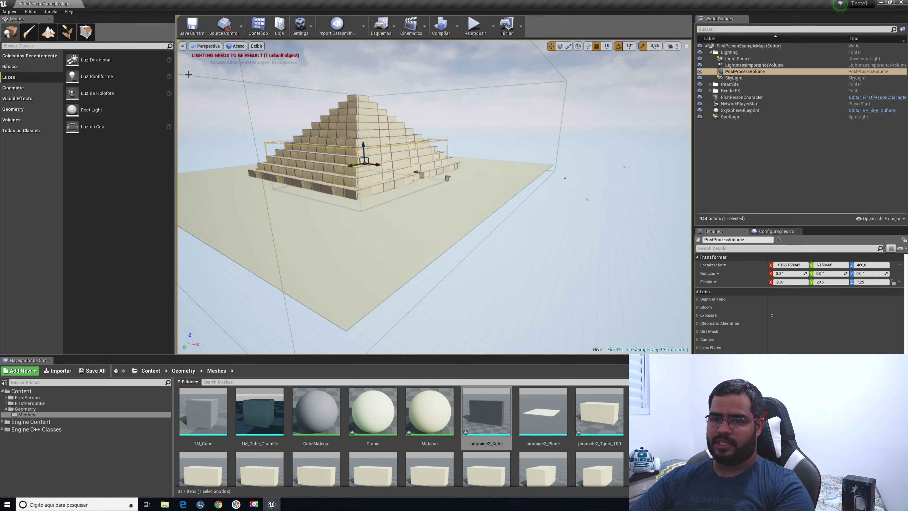
# In the front view, scale the PostProcessVolume to X 50.5 and Z 16.25 and raise it to Z 1550 around the pyramid
pyautogui.click(207, 46)
pyautogui.click(207, 102)
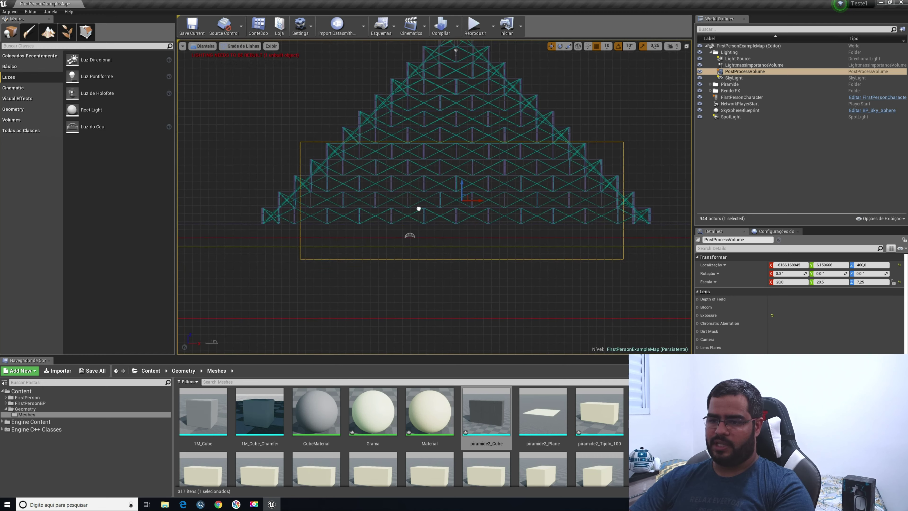
pyautogui.scroll(-3, 416, 198)
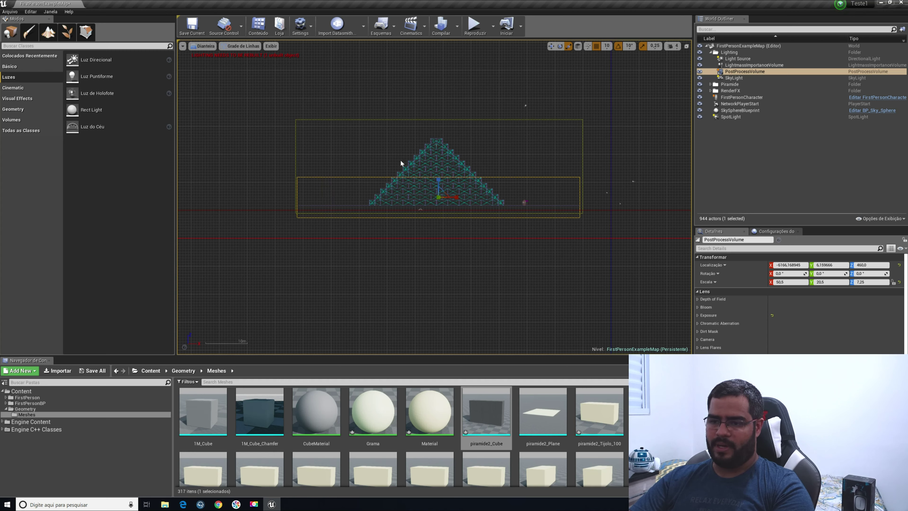
pyautogui.moveTo(439, 179); pyautogui.dragTo(439, 153)
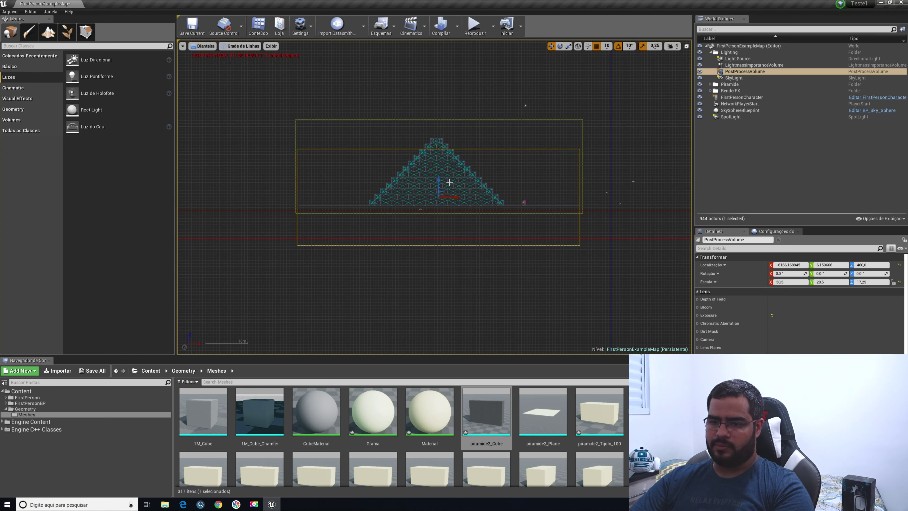
pyautogui.moveTo(449, 182); pyautogui.dragTo(445, 148)
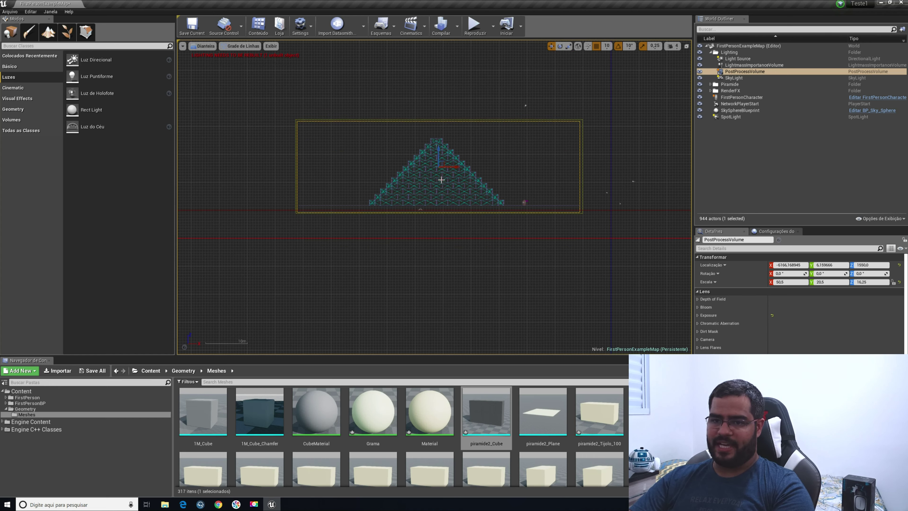
pyautogui.click(422, 248)
# In the right view, scale the PostProcessVolume to Y 51.5 so it spans the ground around the pyramid
pyautogui.click(203, 46)
pyautogui.click(214, 120)
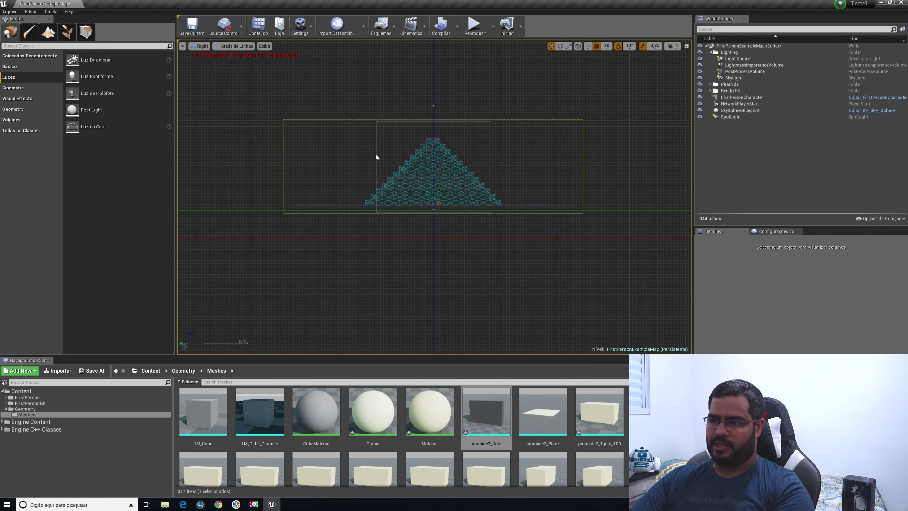
pyautogui.click(743, 72)
pyautogui.moveTo(418, 166); pyautogui.dragTo(415, 167)
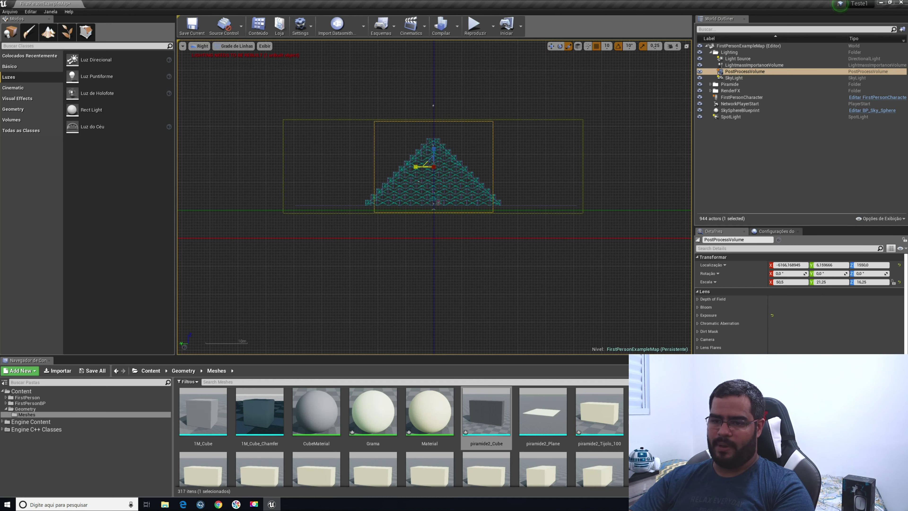
pyautogui.click(256, 96)
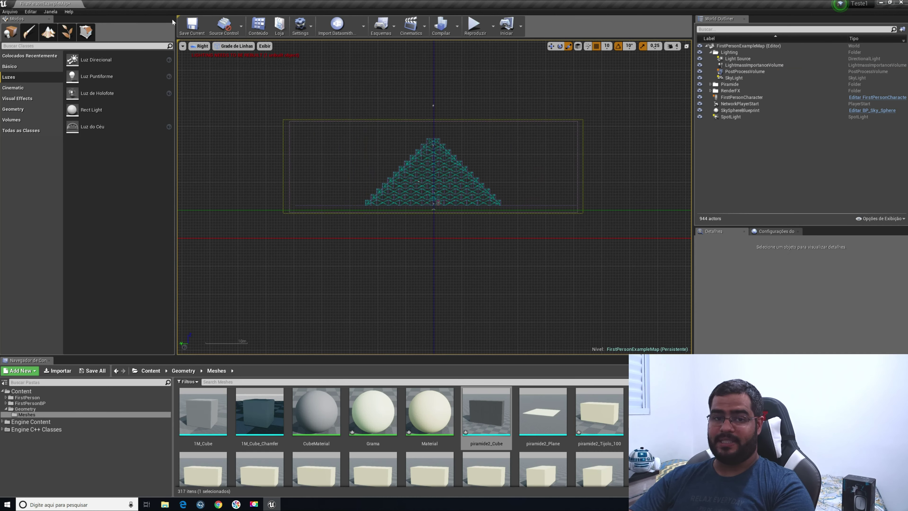
# Return to the perspective view, focus on the reselected PostProcessVolume and move through the entrance into the pyramid
pyautogui.click(199, 46)
pyautogui.click(210, 56)
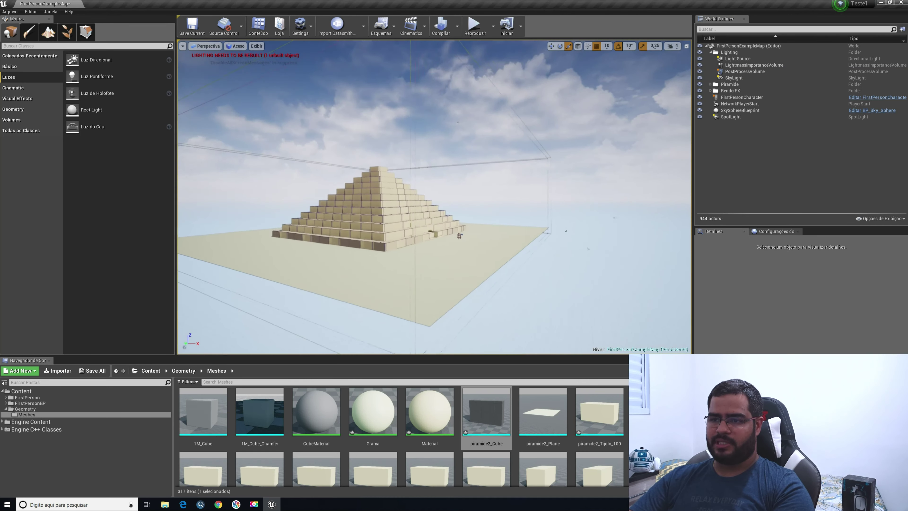
pyautogui.moveTo(435, 197); pyautogui.dragTo(429, 172, button='right')
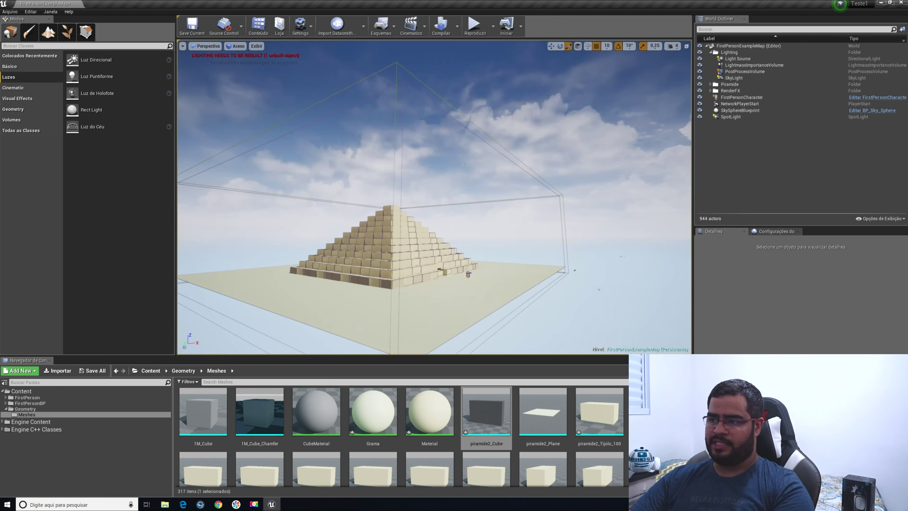
pyautogui.click(742, 73)
pyautogui.press('f')
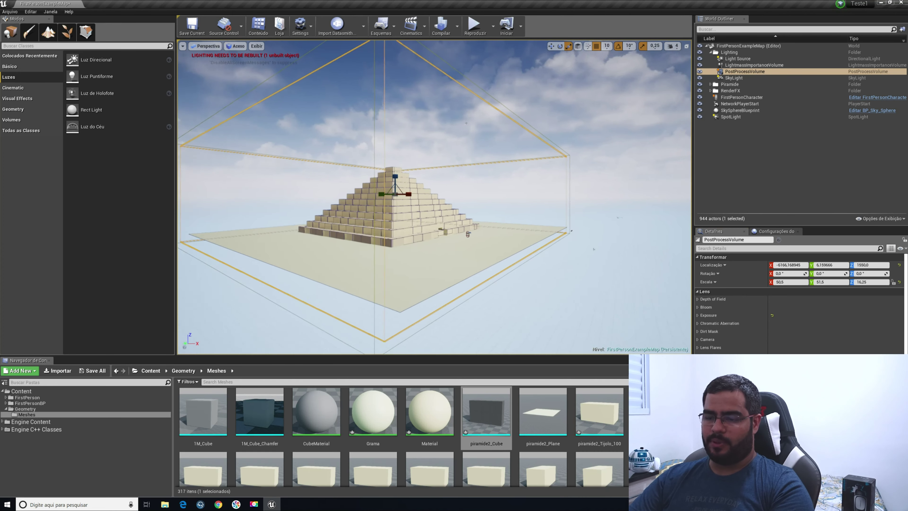
pyautogui.moveTo(341, 209); pyautogui.dragTo(353, 201, button='right')
pyautogui.moveTo(422, 230); pyautogui.dragTo(384, 263, button='right')
pyautogui.press('w')
pyautogui.press('w')
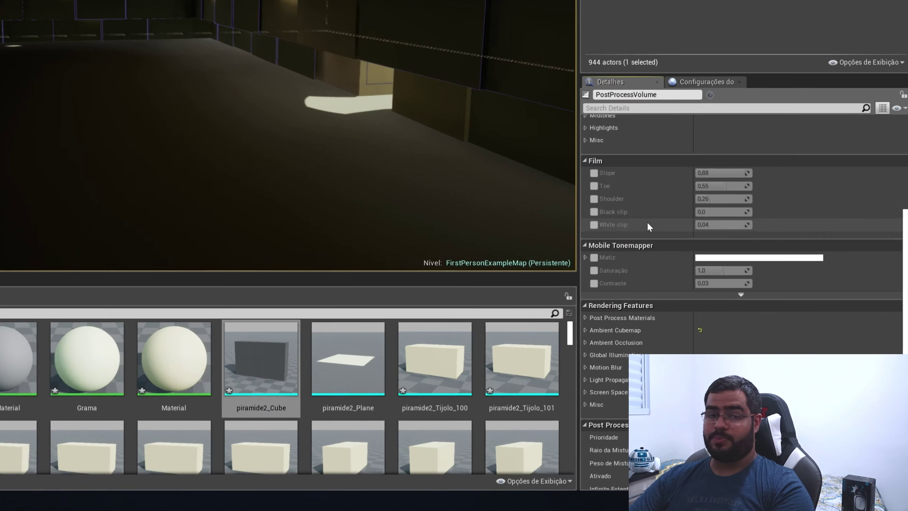
# Enable the tint and intensity overrides of the PostProcessVolume's Ambient Cubemap
pyautogui.scroll(-5, 740, 321)
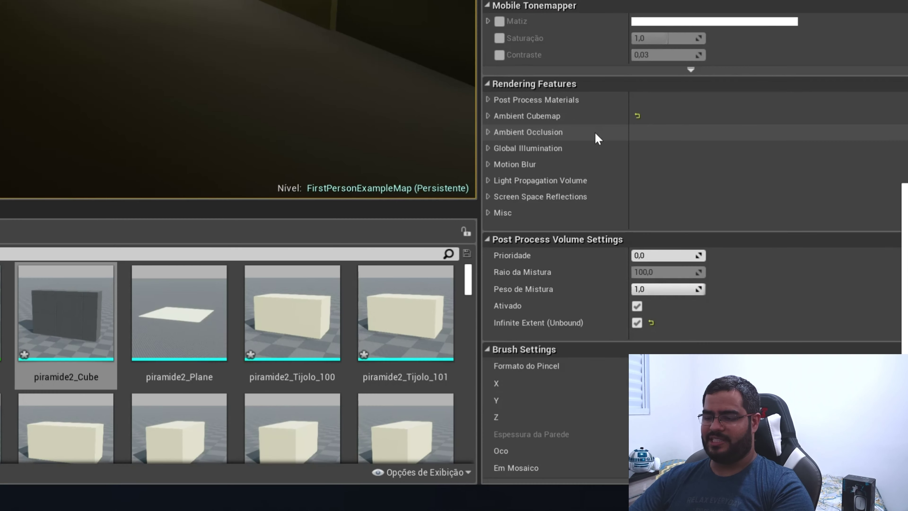
pyautogui.scroll(-5, 602, 136)
pyautogui.scroll(4, 600, 121)
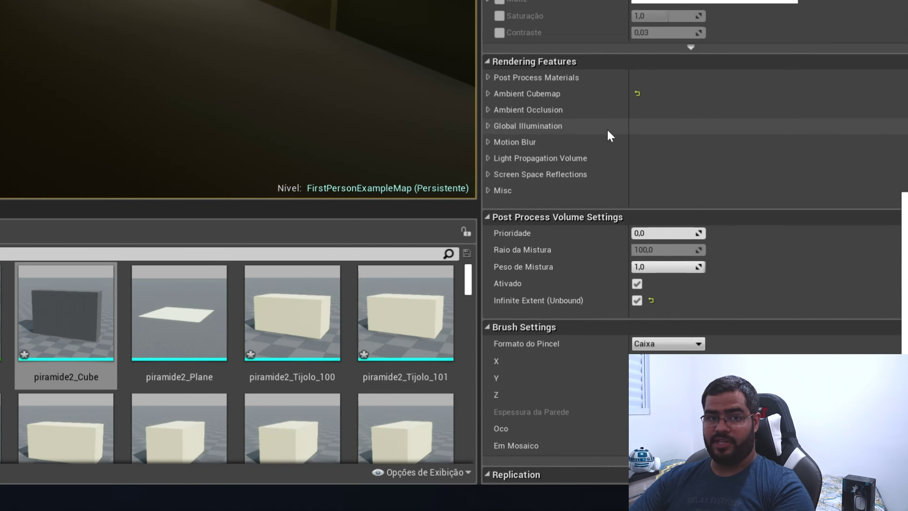
pyautogui.click(488, 93)
pyautogui.click(507, 111)
pyautogui.click(507, 127)
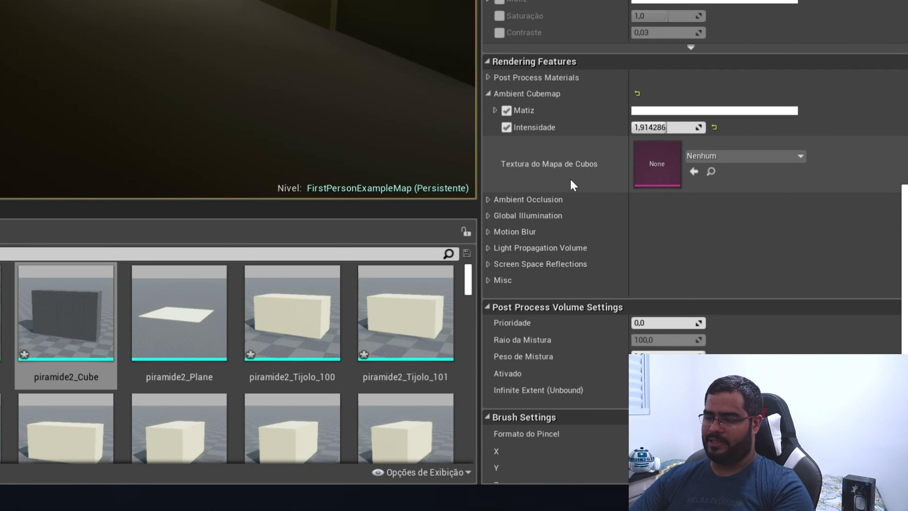
# Search the cube textures for "hdr" and assign Desert_Outer_HDR as the Ambient Cubemap's texture
pyautogui.click(741, 156)
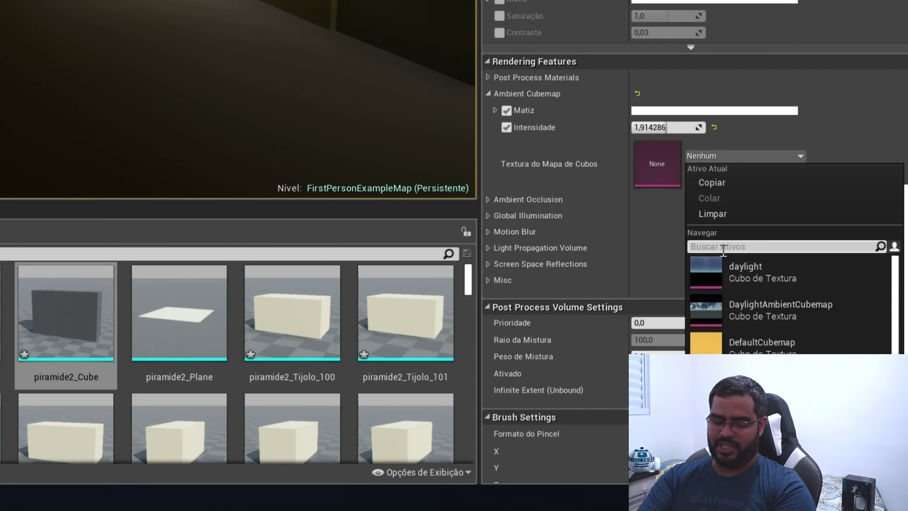
pyautogui.write('hd')
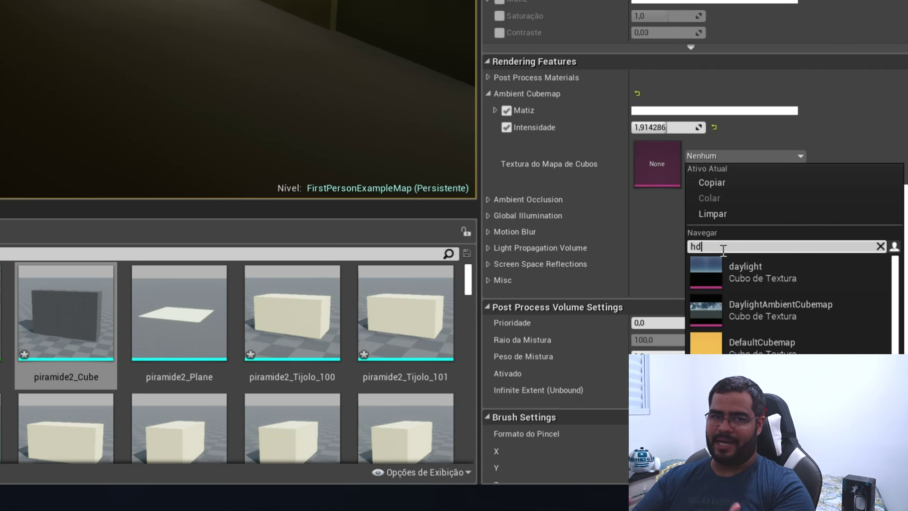
pyautogui.write('r')
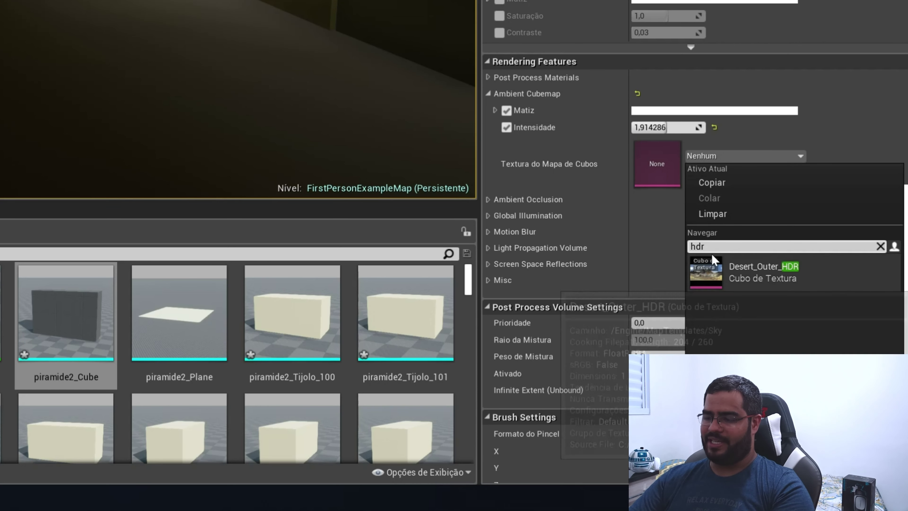
pyautogui.moveTo(778, 280)
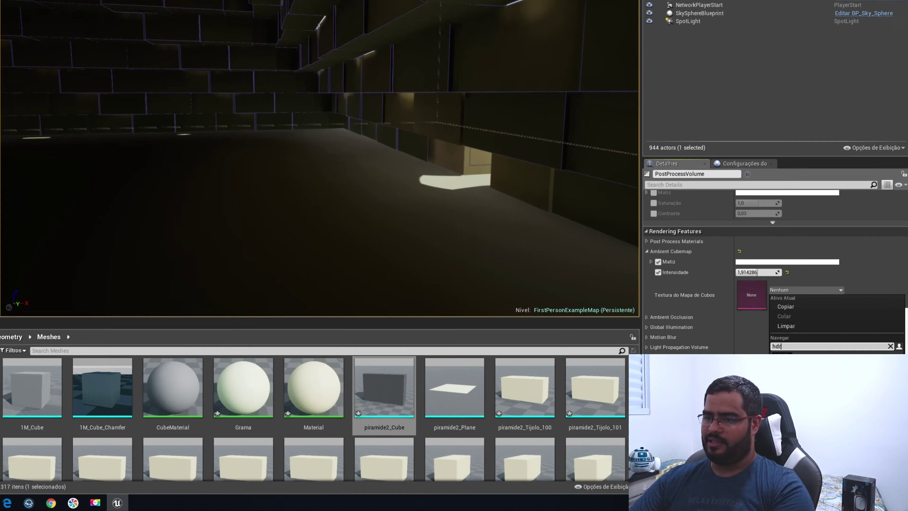
pyautogui.click(787, 362)
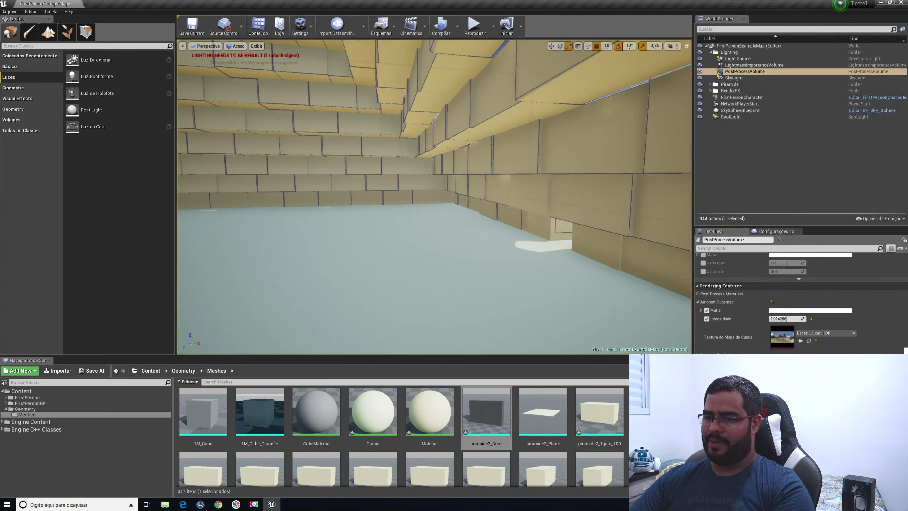
# Lower the Ambient Cubemap's intensity to about 0.47 while viewing the pyramid's interior
pyautogui.moveTo(467, 269); pyautogui.dragTo(565, 247, button='right')
pyautogui.press('w')
pyautogui.press('w')
pyautogui.moveTo(774, 318); pyautogui.dragTo(771, 318)
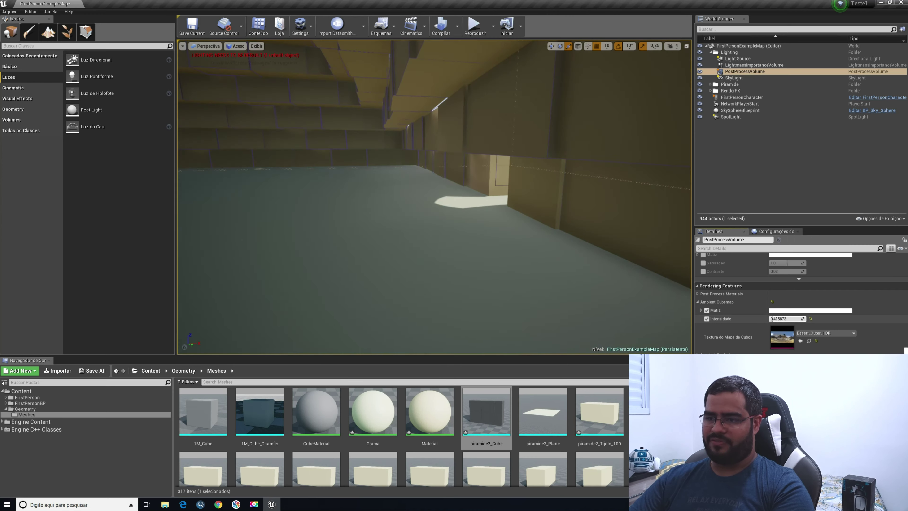
pyautogui.moveTo(529, 239); pyautogui.dragTo(481, 203, button='right')
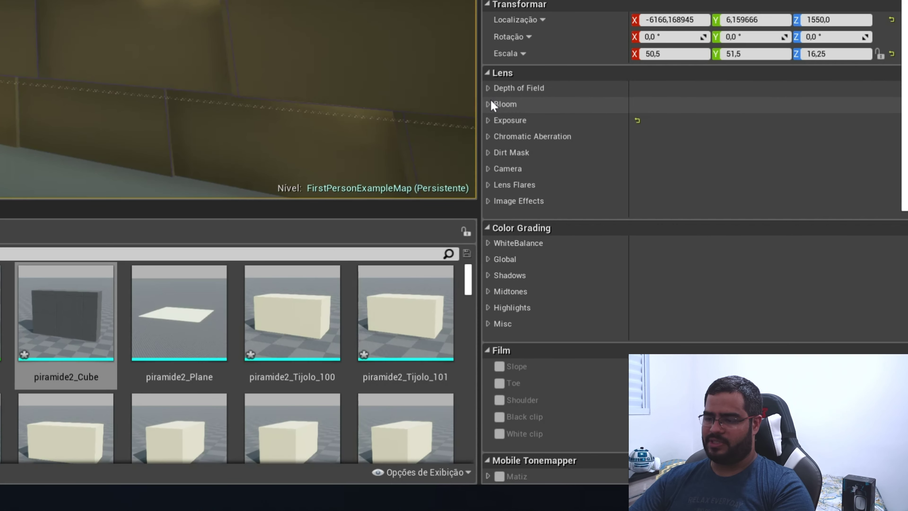
# Enable the PostProcessVolume's Bloom method and intensity overrides and raise the bloom intensity to about 4.01
pyautogui.click(531, 147)
pyautogui.click(506, 122)
pyautogui.click(504, 140)
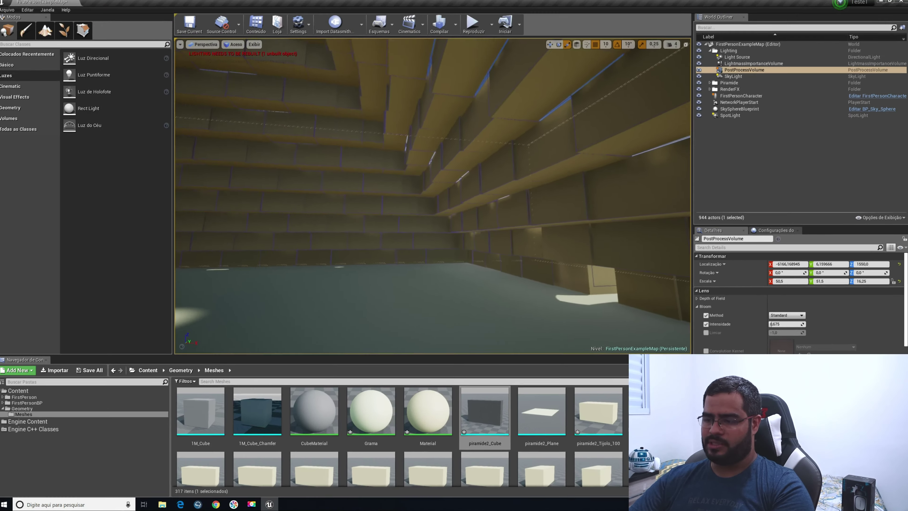
pyautogui.moveTo(772, 324)
pyautogui.mouseDown()
pyautogui.moveTo(815, 325)
pyautogui.moveTo(769, 325)
pyautogui.moveTo(780, 325)
pyautogui.mouseUp()
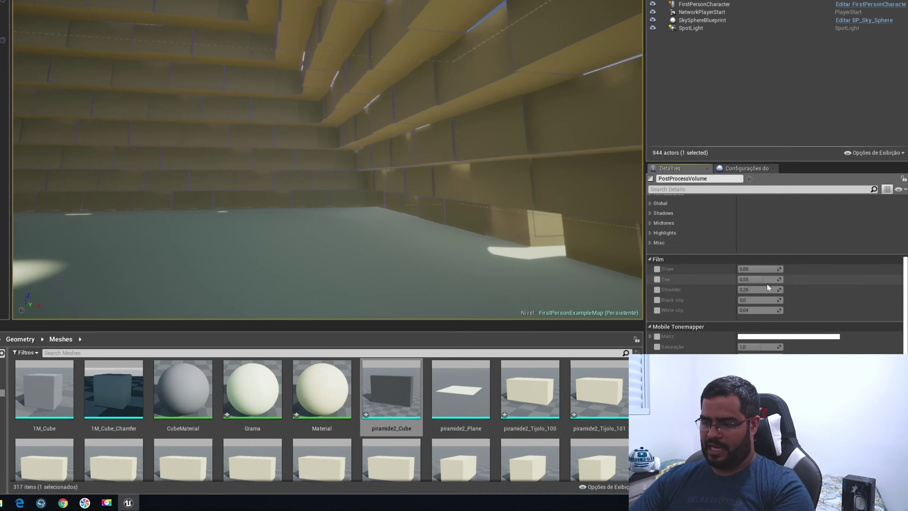
# Inspect the Ambient Occlusion settings among the PostProcessVolume's rendering features
pyautogui.scroll(-4, 793, 327)
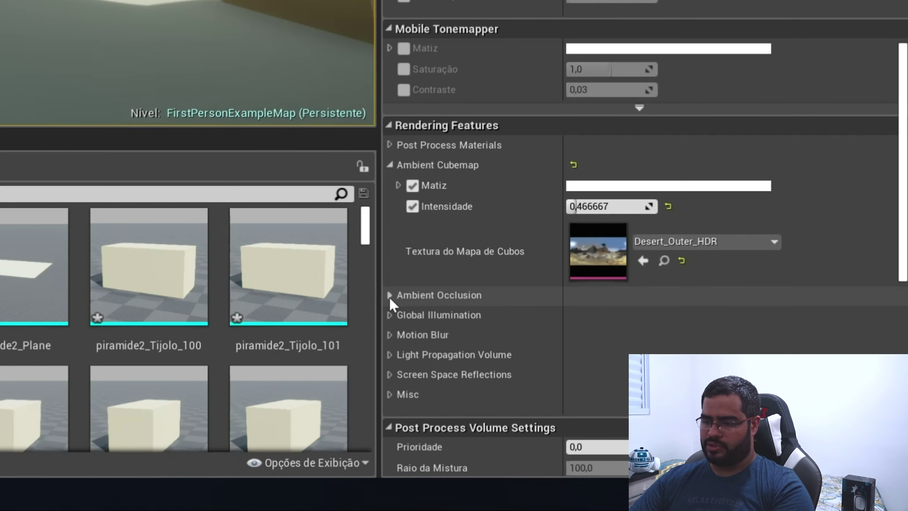
pyautogui.click(544, 359)
pyautogui.click(413, 336)
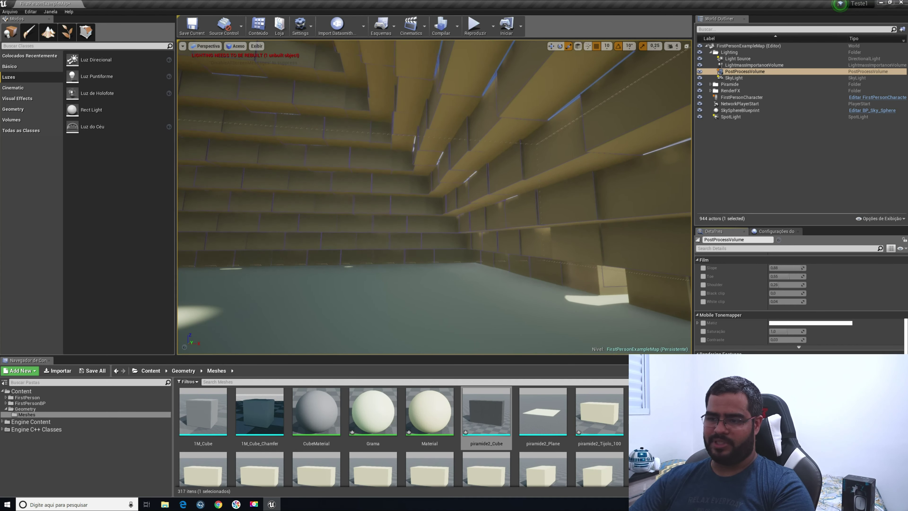
# Move the view back outside, select the SkyLight and look at the pyramid's exterior lighting from a distance
pyautogui.moveTo(616, 337); pyautogui.dragTo(533, 343, button='right')
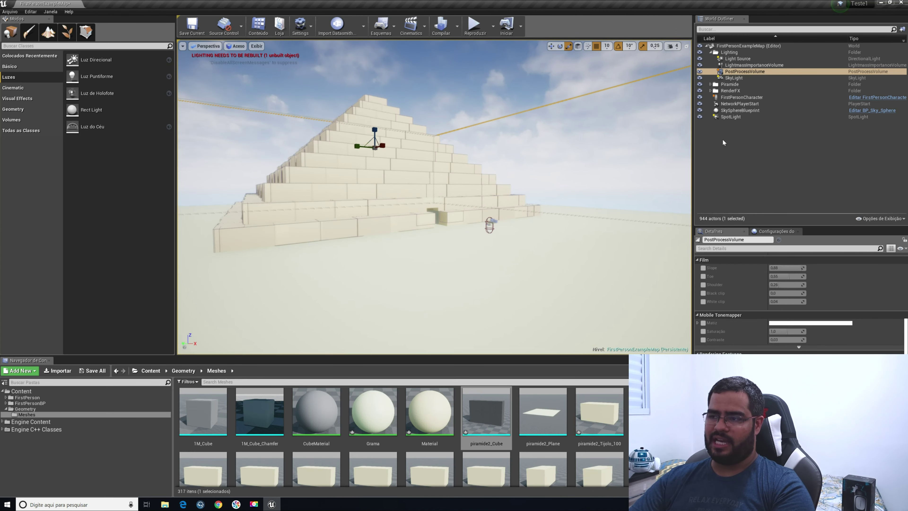
pyautogui.click(734, 79)
pyautogui.scroll(10, 800, 321)
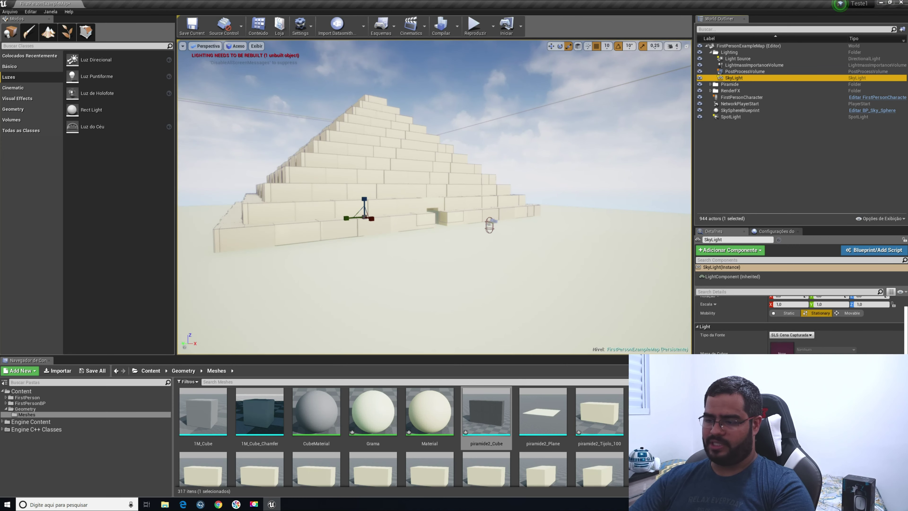
pyautogui.moveTo(465, 200)
pyautogui.mouseDown(button='right')
pyautogui.moveTo(520, 220)
pyautogui.moveTo(461, 222)
pyautogui.moveTo(464, 197)
pyautogui.mouseUp(button='right')
pyautogui.press('s')
pyautogui.moveTo(472, 276); pyautogui.dragTo(472, 268, button='right')
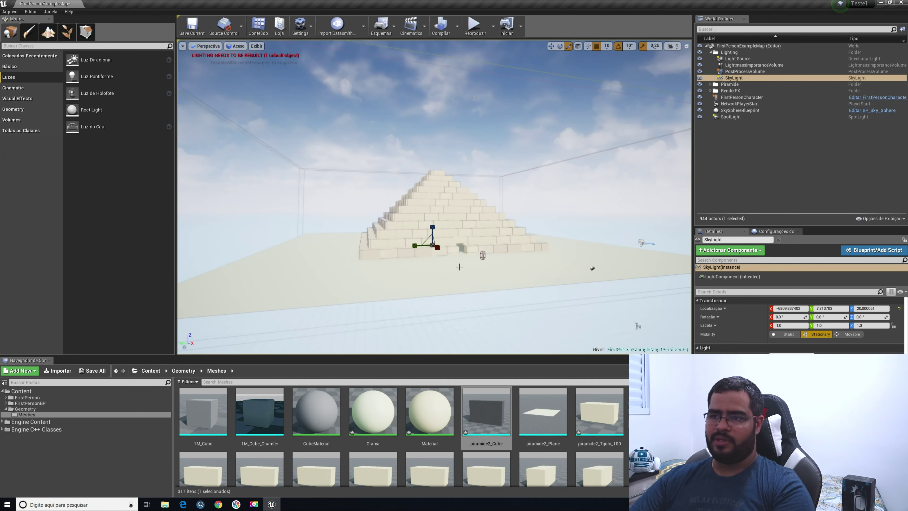
# Play the level, walk through the pyramid's interior and around its exterior to check the lighting, and stop the play session
pyautogui.hotkey('alt', 'p')
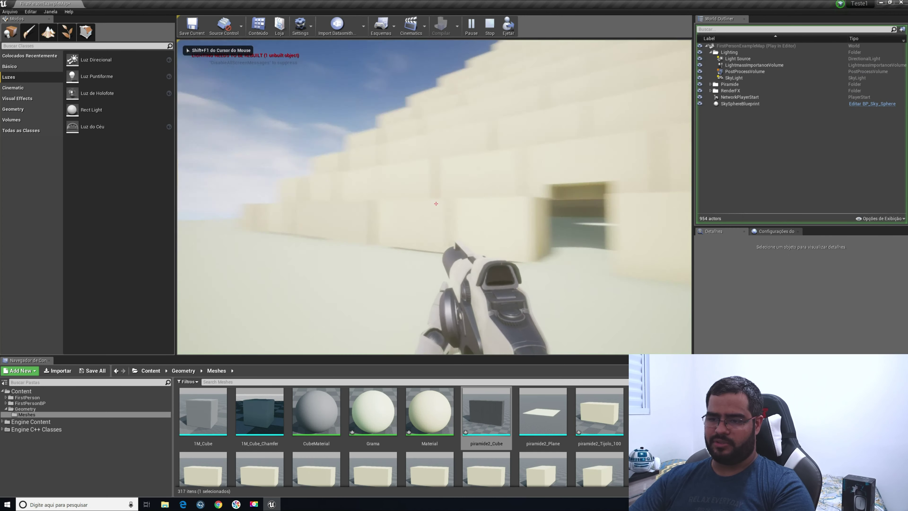
pyautogui.press('w')
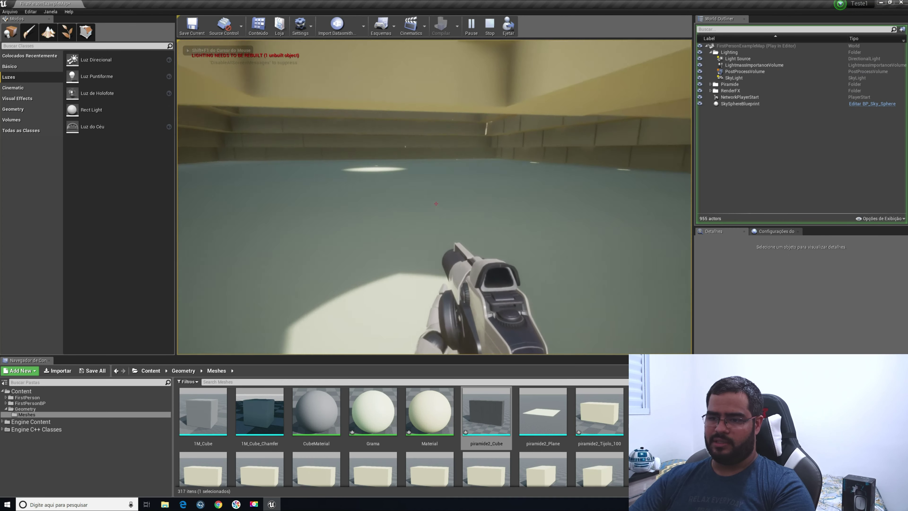
pyautogui.press('w')
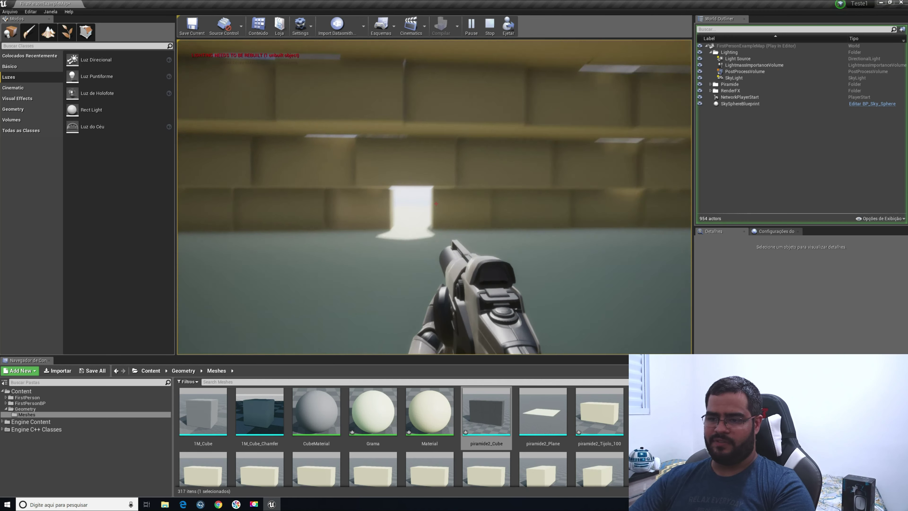
pyautogui.press('w')
pyautogui.press('w')
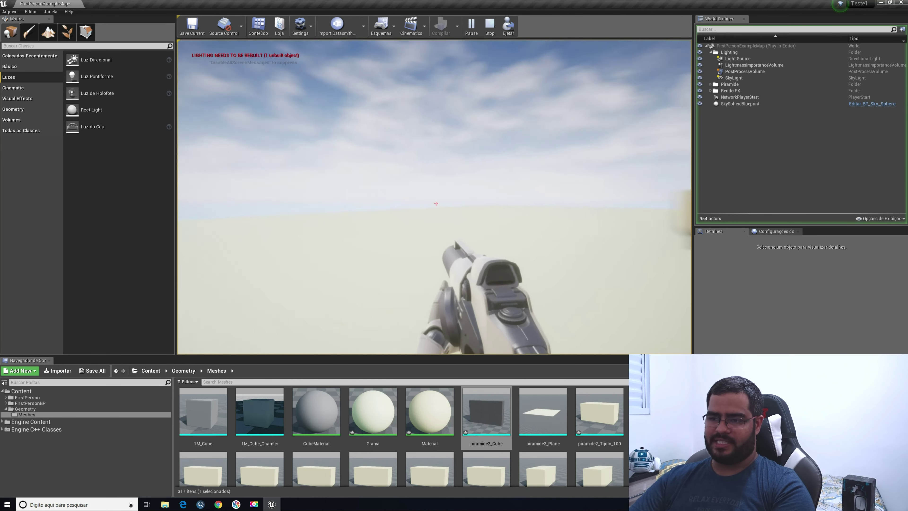
pyautogui.press('w')
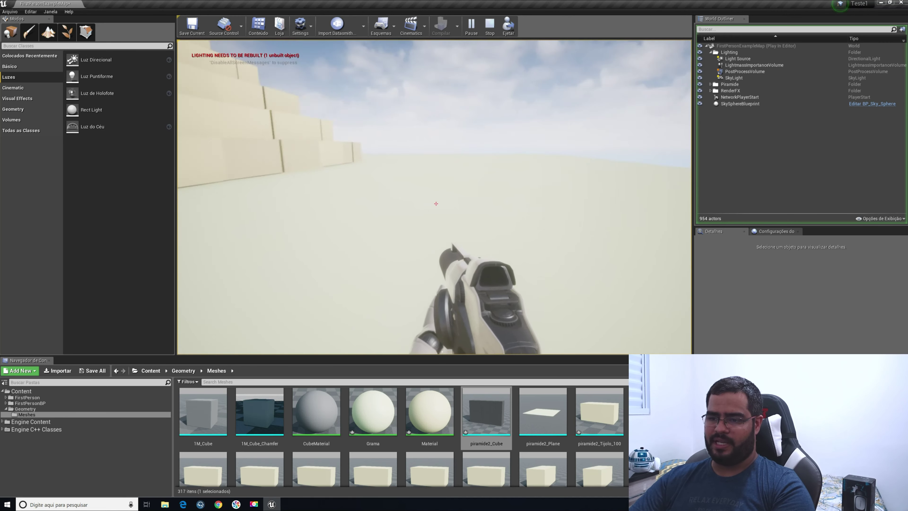
pyautogui.press('w')
pyautogui.press('Escape')
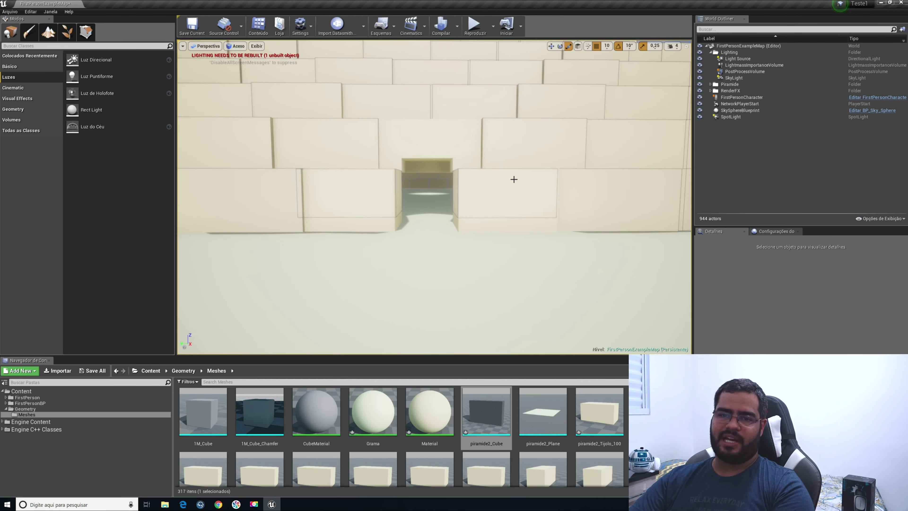
# Save the level together with its built lighting data
pyautogui.click(10, 11)
pyautogui.click(25, 65)
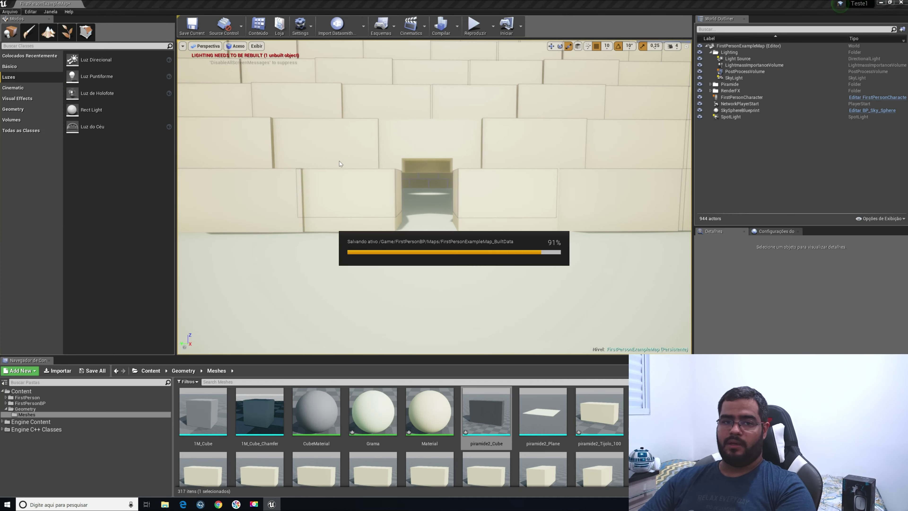